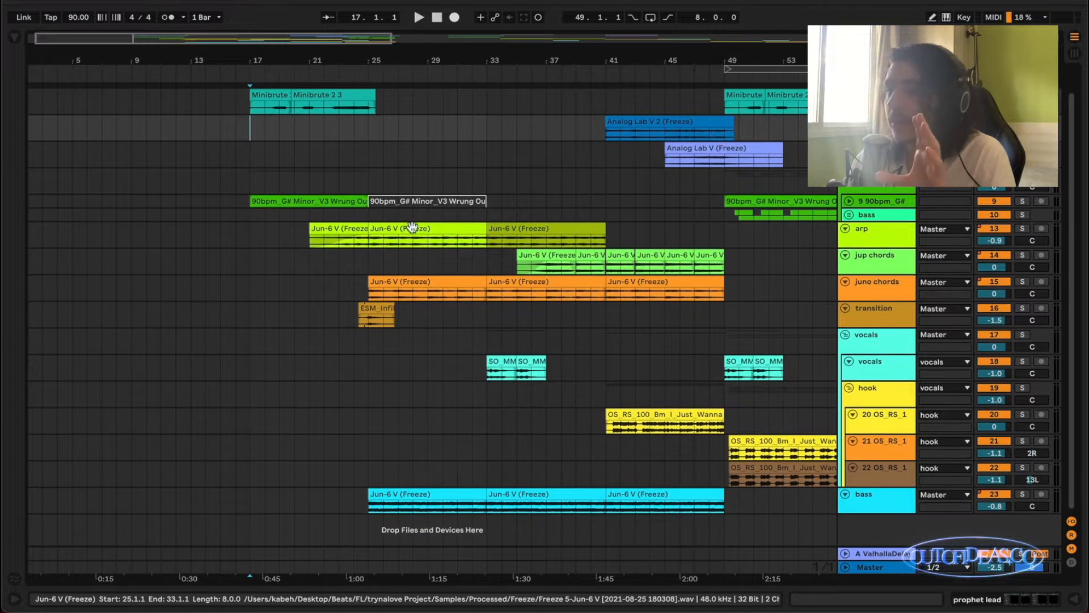
Show the arp track's effect chain and inspect its ShaperBox 2 and FabFilter Pro-Q 3 windows, closing each one after viewing.
scroll(420, 233, up, 1)
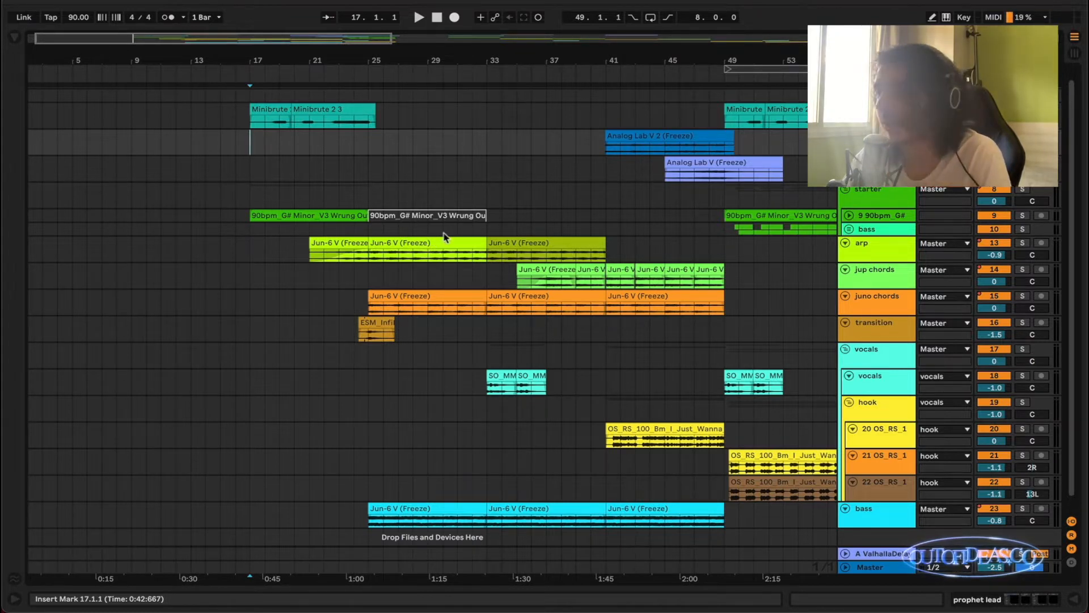
scroll(447, 237, right, 2)
scroll(448, 237, down, 2)
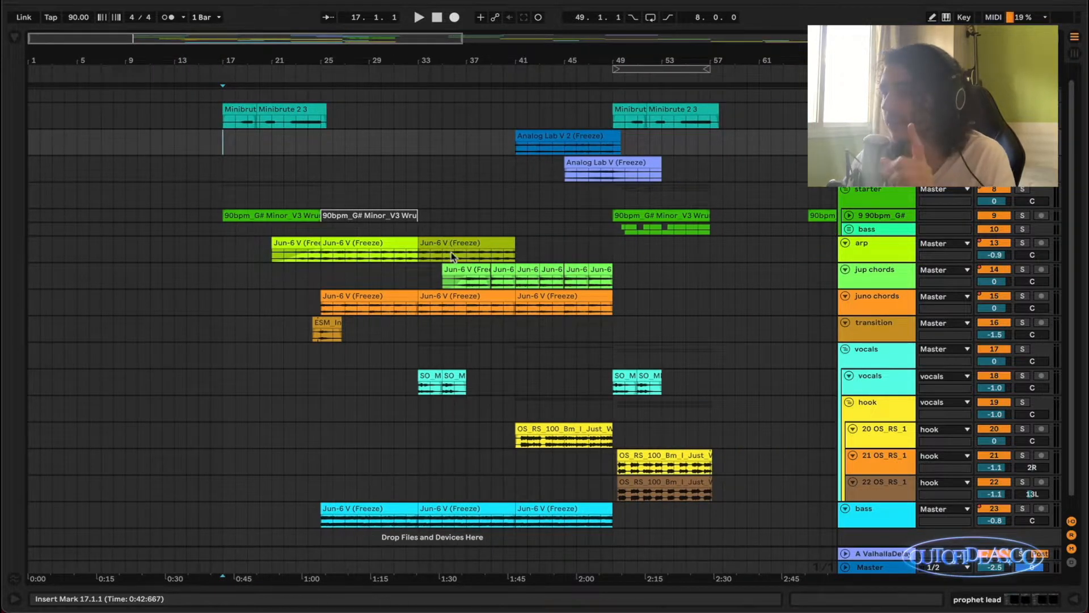
double_click(865, 256)
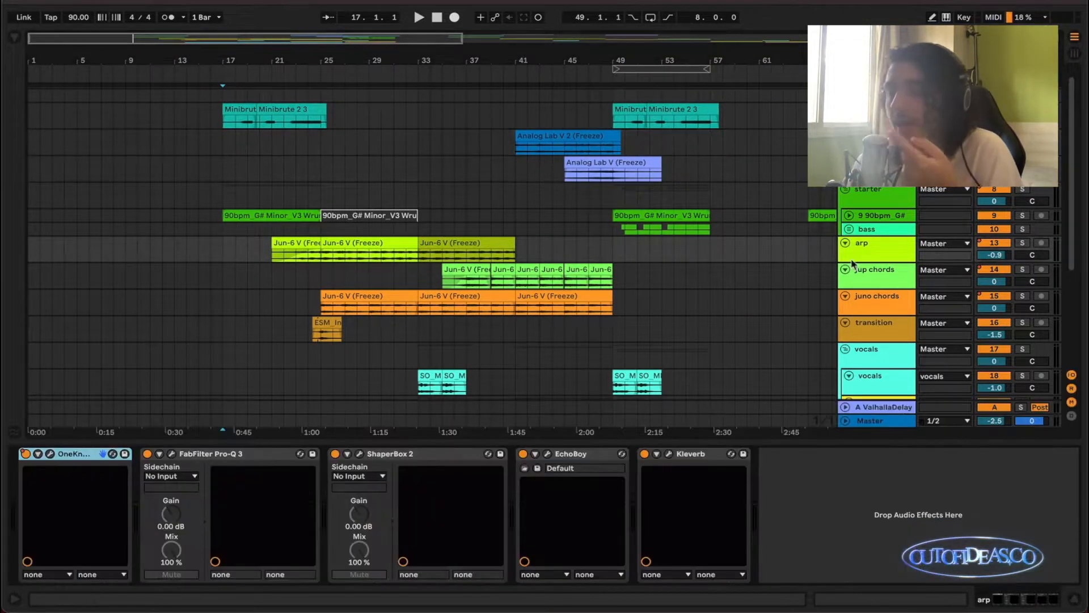
click(359, 455)
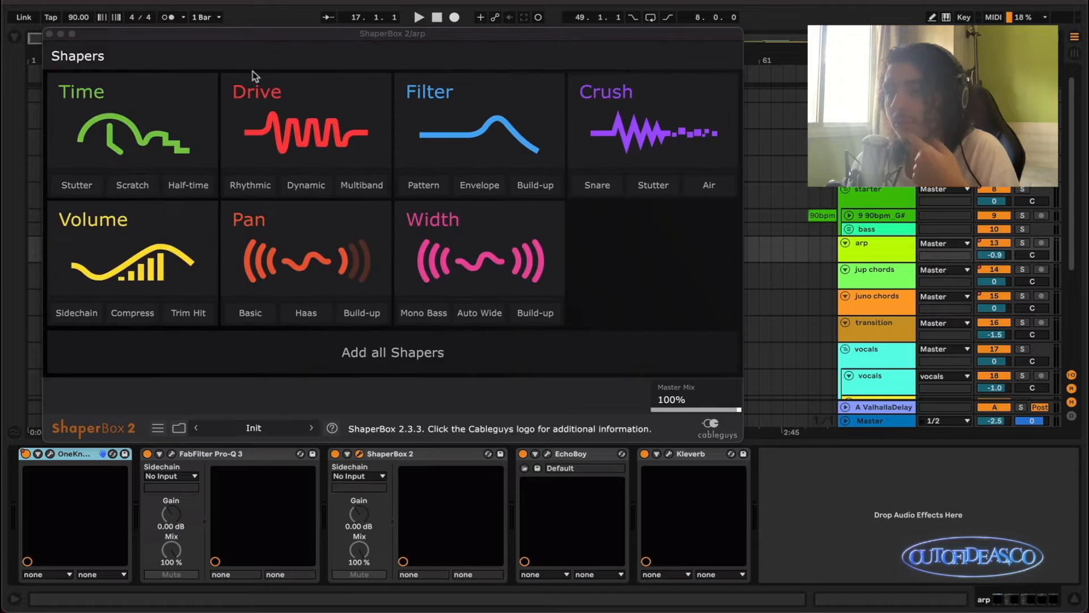
click(49, 34)
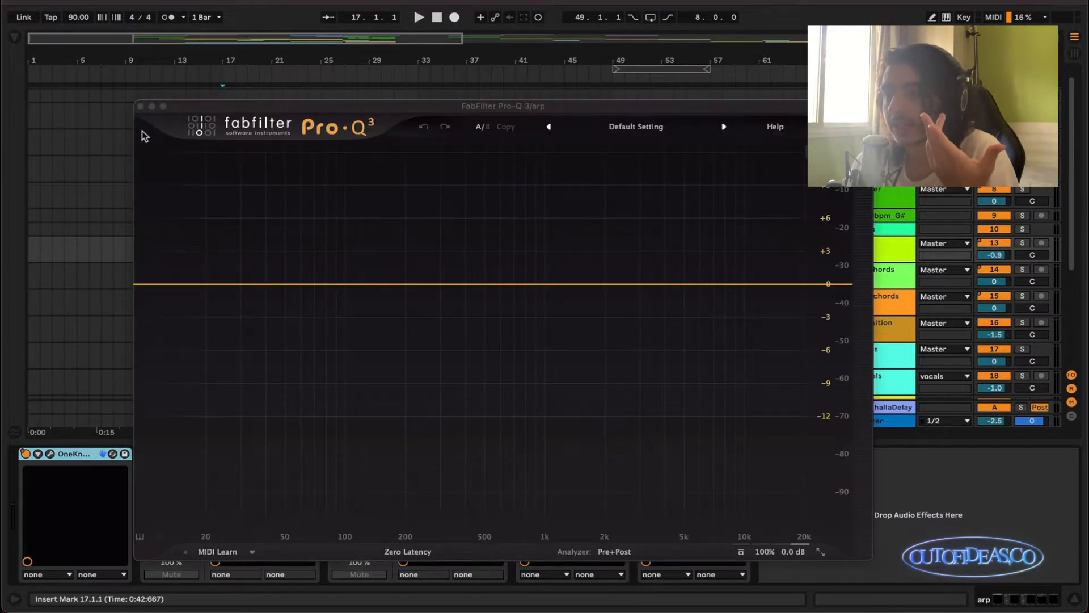
click(141, 108)
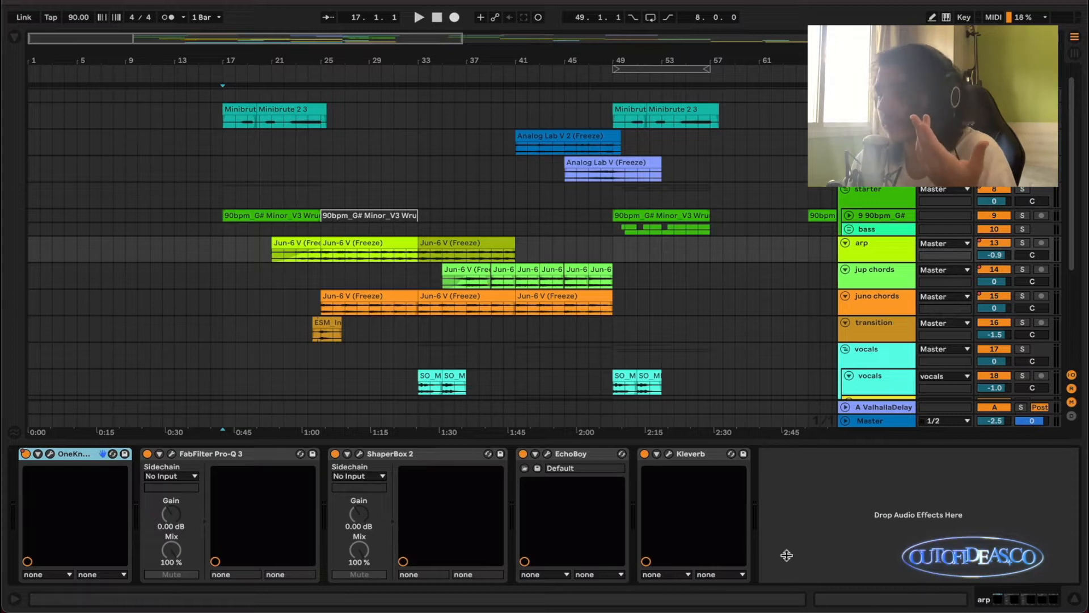
drag(787, 555, 783, 547)
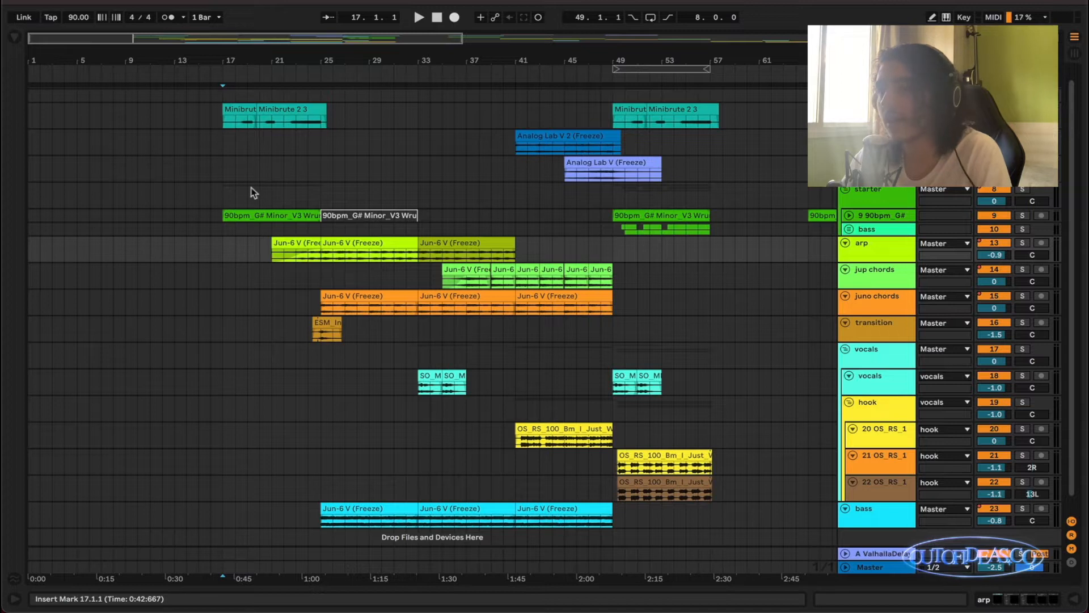
Place the insert marker at 17.1.1 on the starter track and play the arrangement from there with playback following enabled.
click(223, 192)
scroll(223, 192, up, 1)
scroll(223, 192, right, 1)
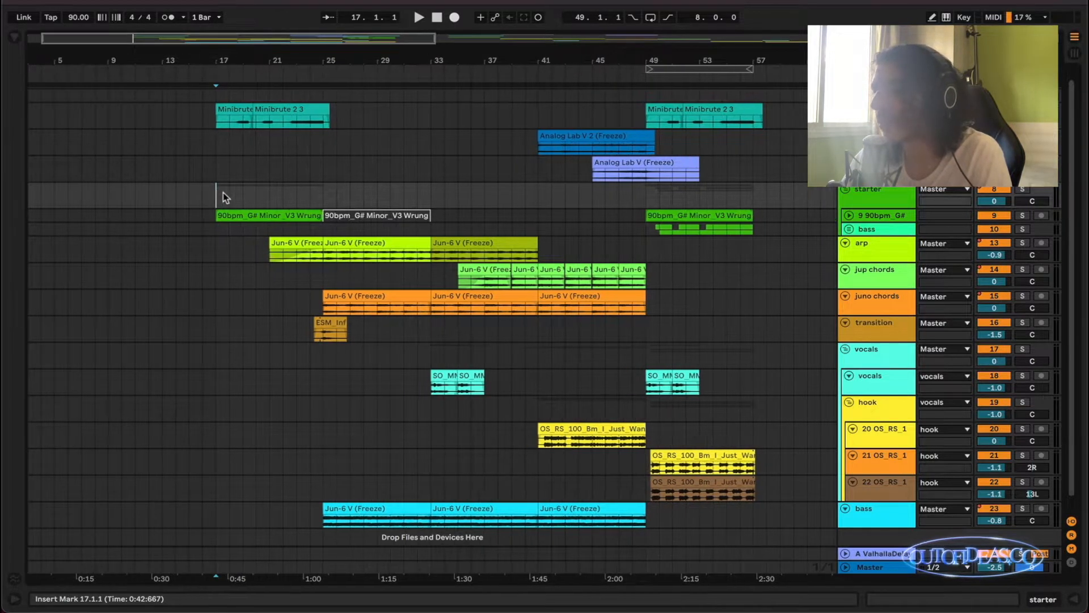
scroll(223, 192, up, 1)
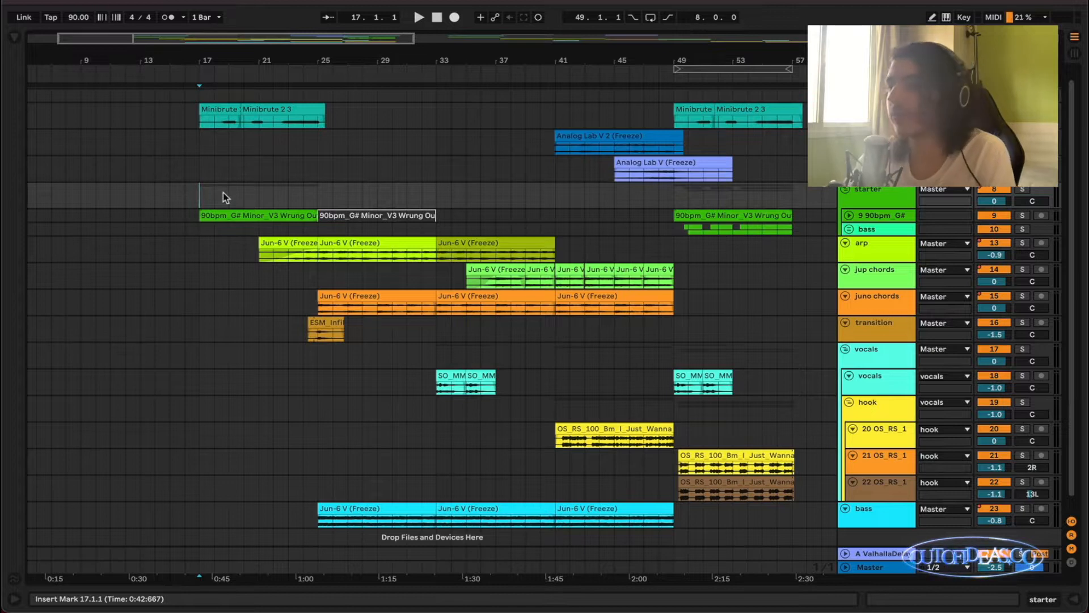
scroll(223, 193, up, 2)
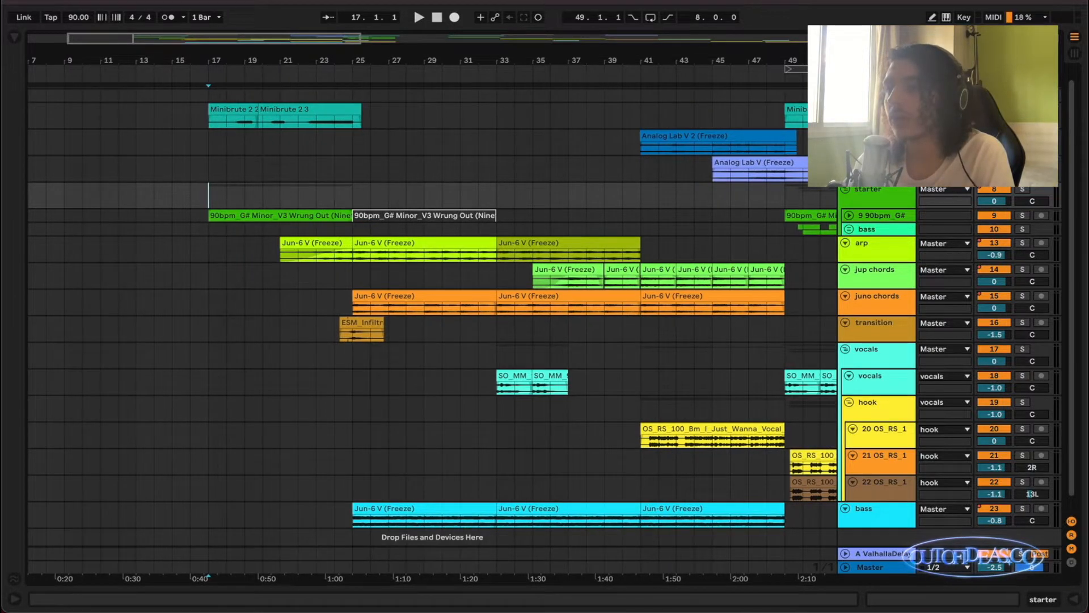
scroll(243, 209, up, 2)
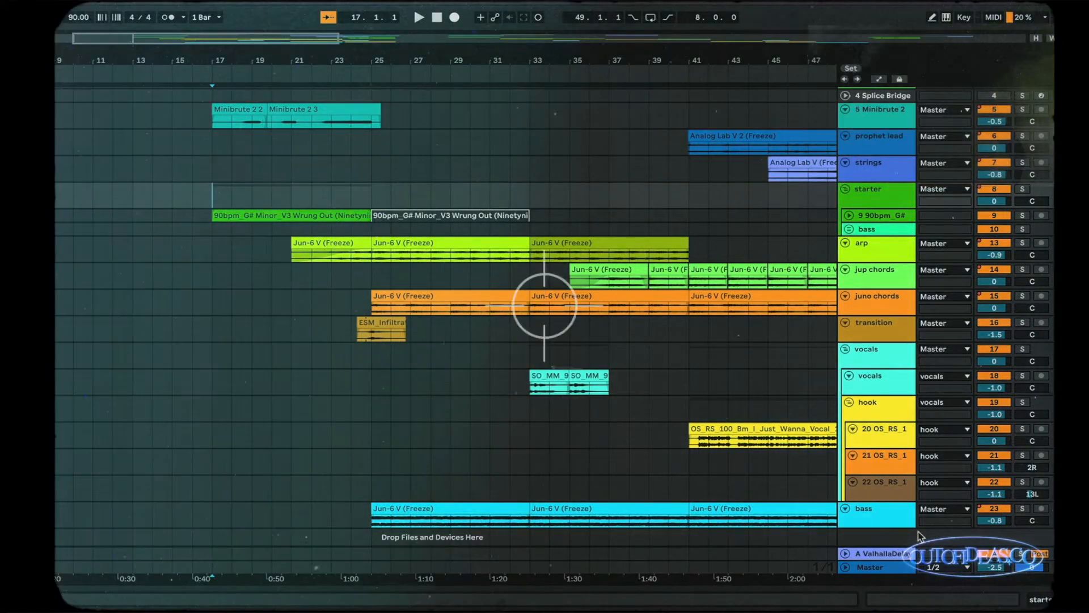
key(space)
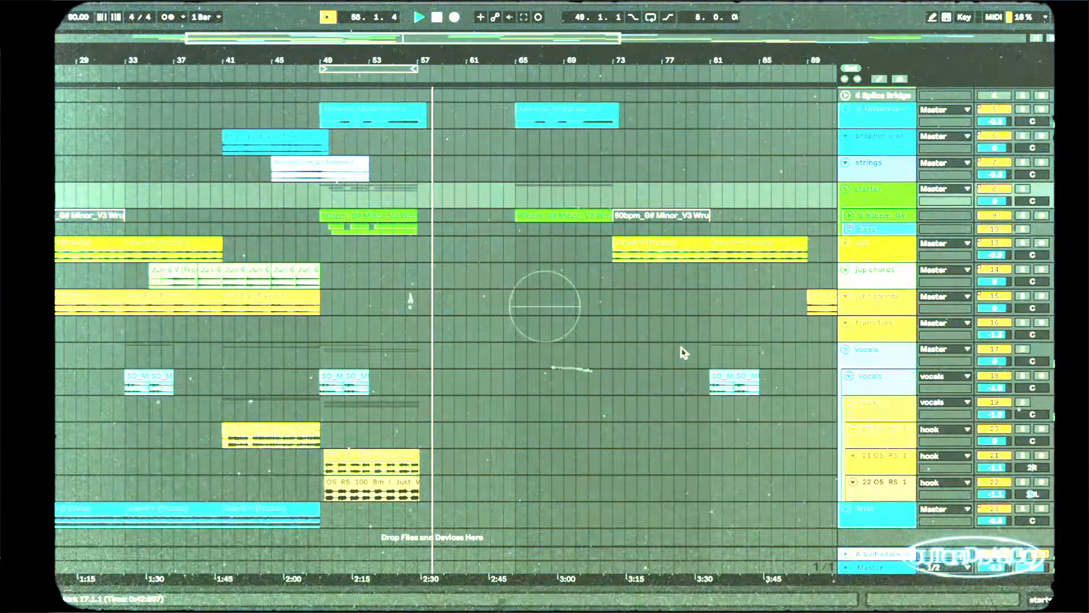
scroll(682, 353, left, 5)
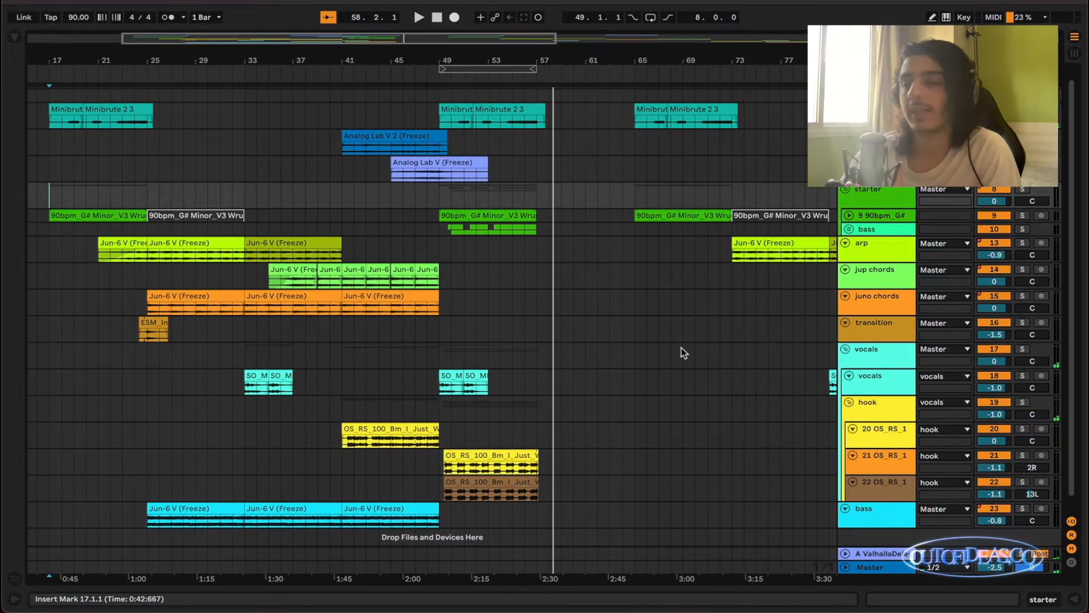
scroll(412, 316, up, 3)
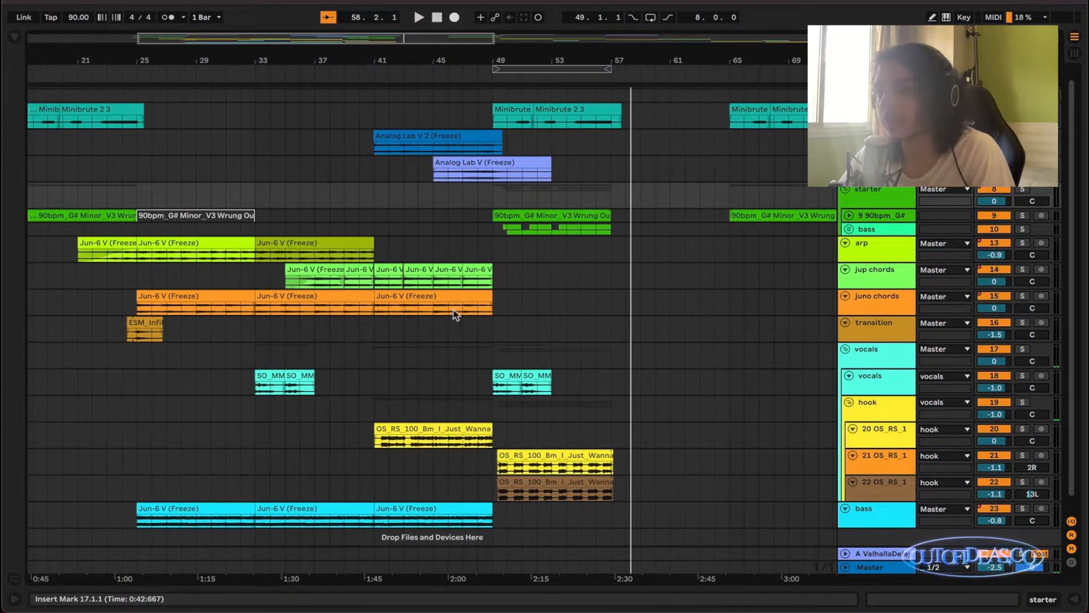
scroll(459, 316, down, 3)
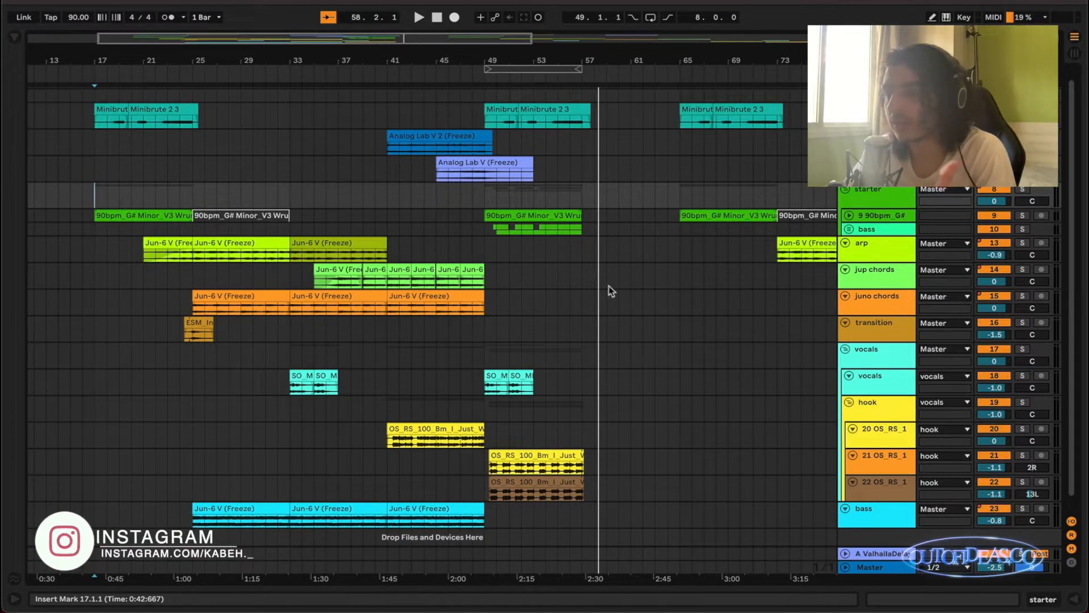
click(336, 273)
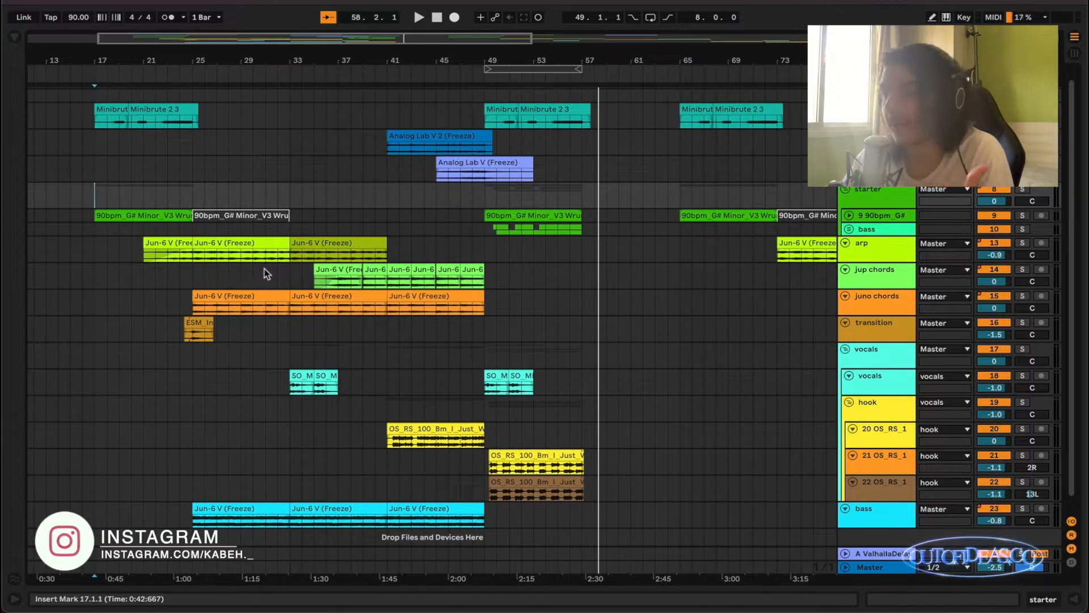
Unfold the 90bpm_G# Minor sample track and zoom in on its clip starting at bar 17.
scroll(199, 271, up, 2)
scroll(199, 271, left, 1)
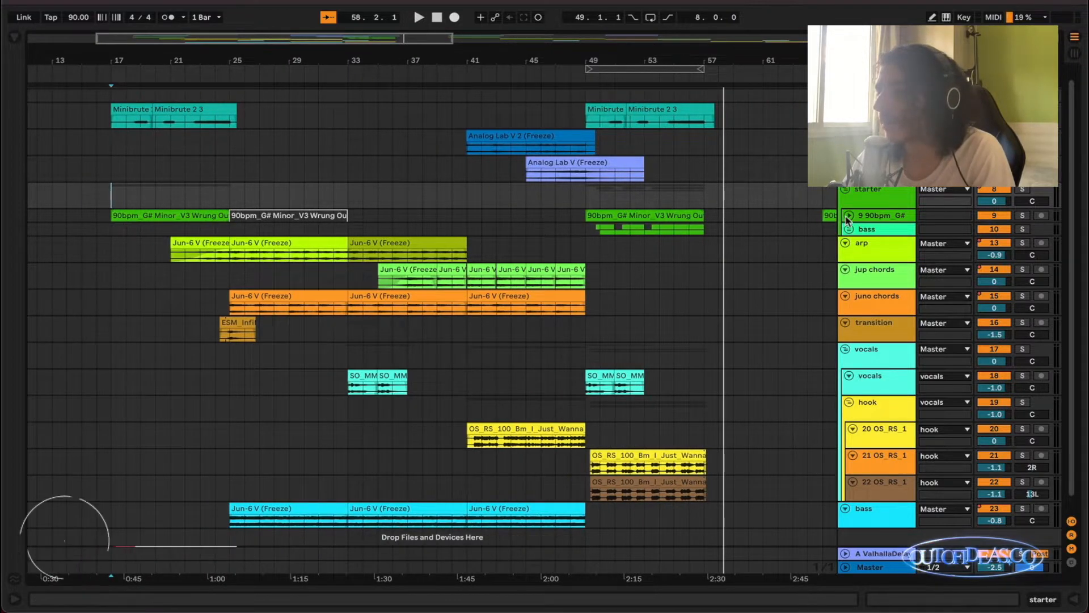
click(849, 215)
click(180, 213)
key(z)
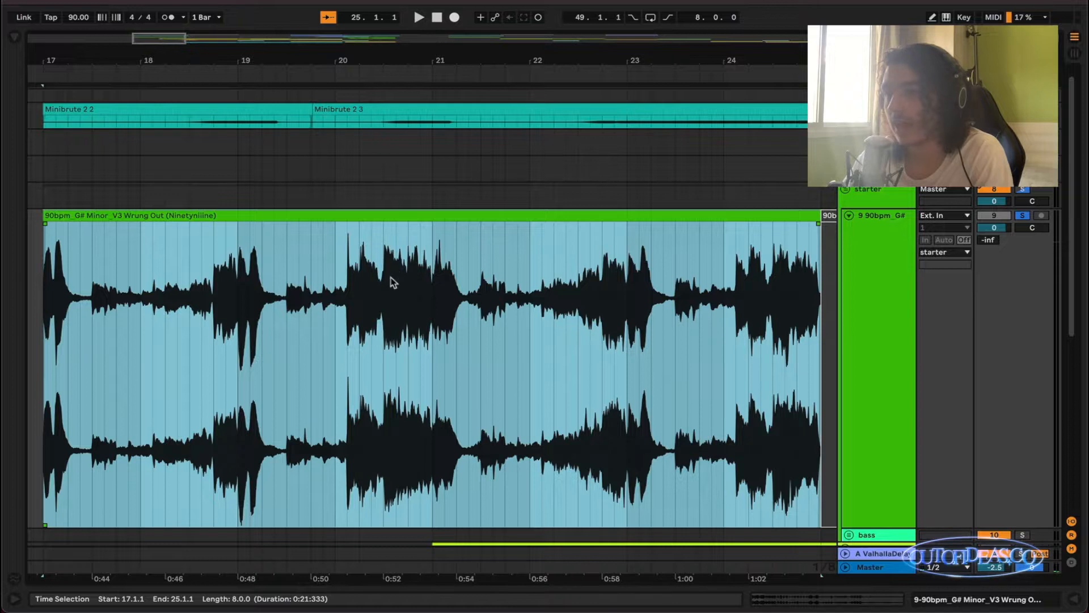
scroll(393, 282, down, 1)
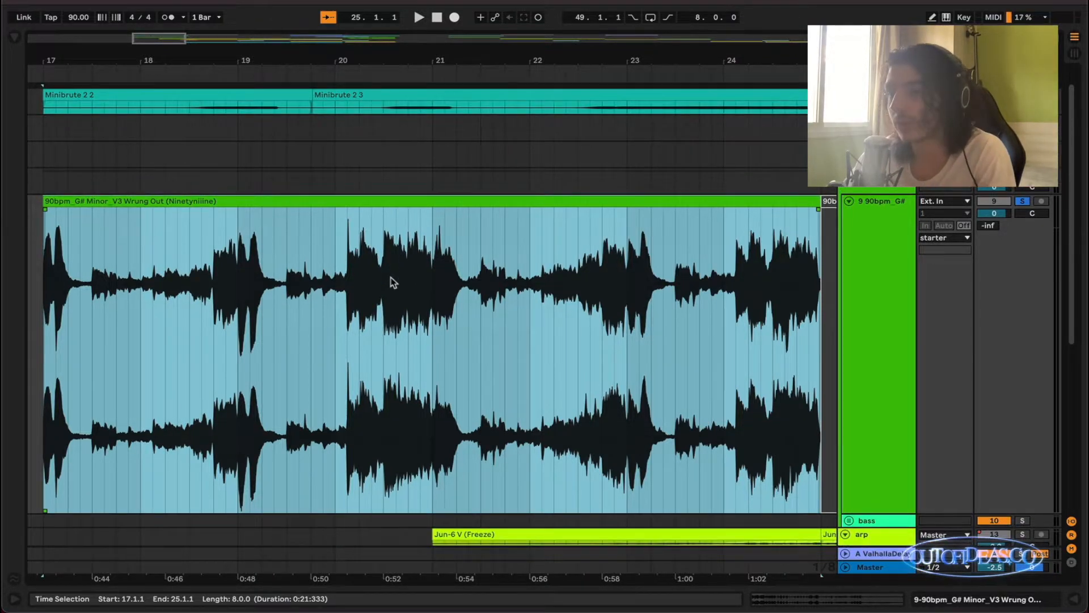
Audition the soloed 90bpm_G# Minor sample clip from bar 17 and turn off playback following.
key(space)
click(329, 17)
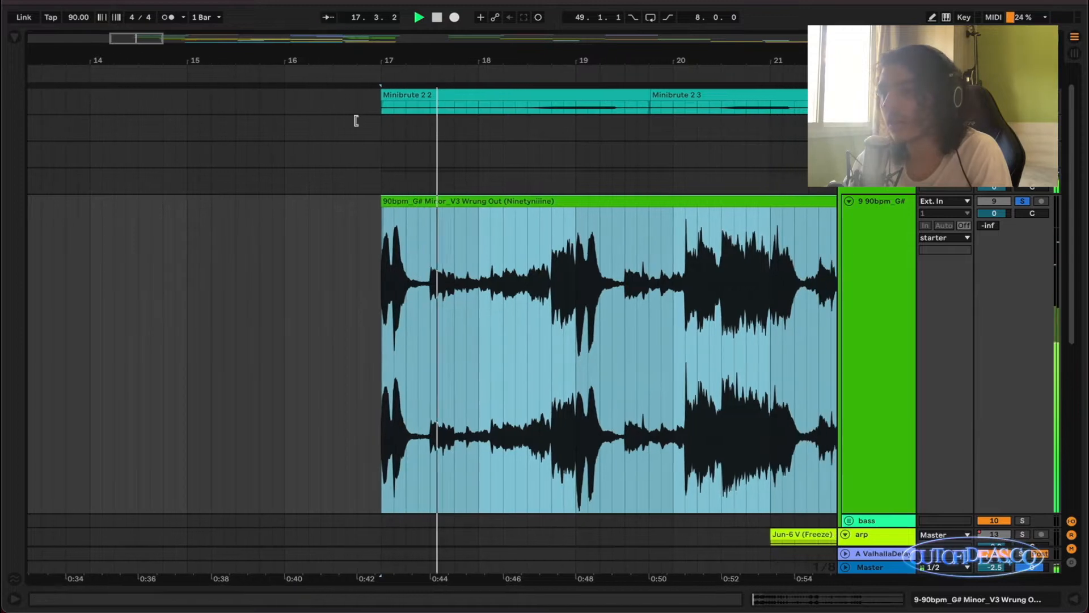
scroll(409, 270, down, 3)
scroll(410, 270, up, 2)
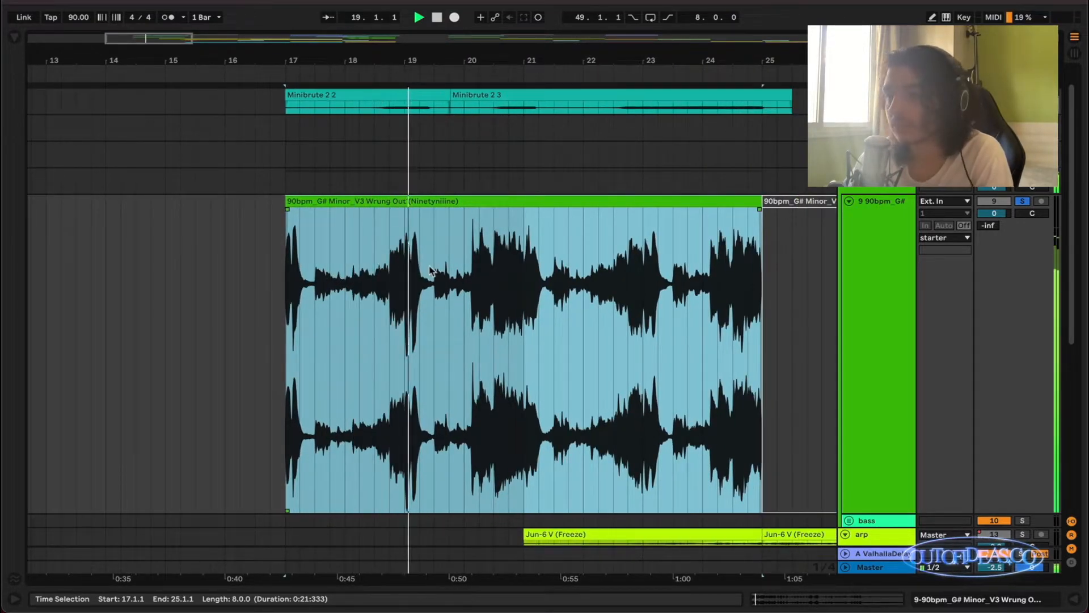
scroll(430, 271, up, 1)
scroll(506, 282, right, 1)
scroll(515, 277, right, 1)
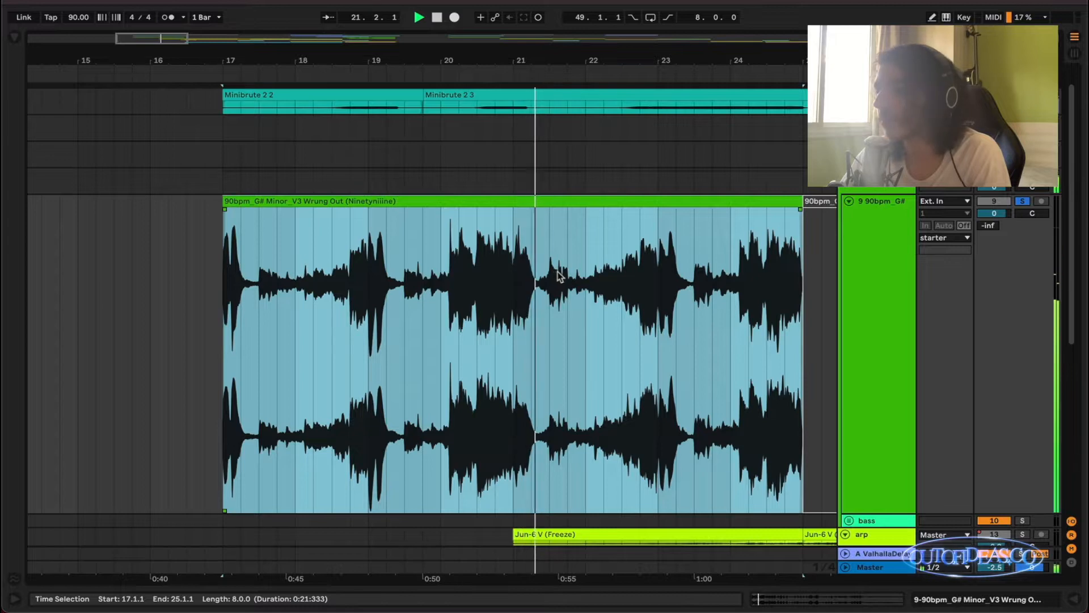
scroll(556, 277, down, 2)
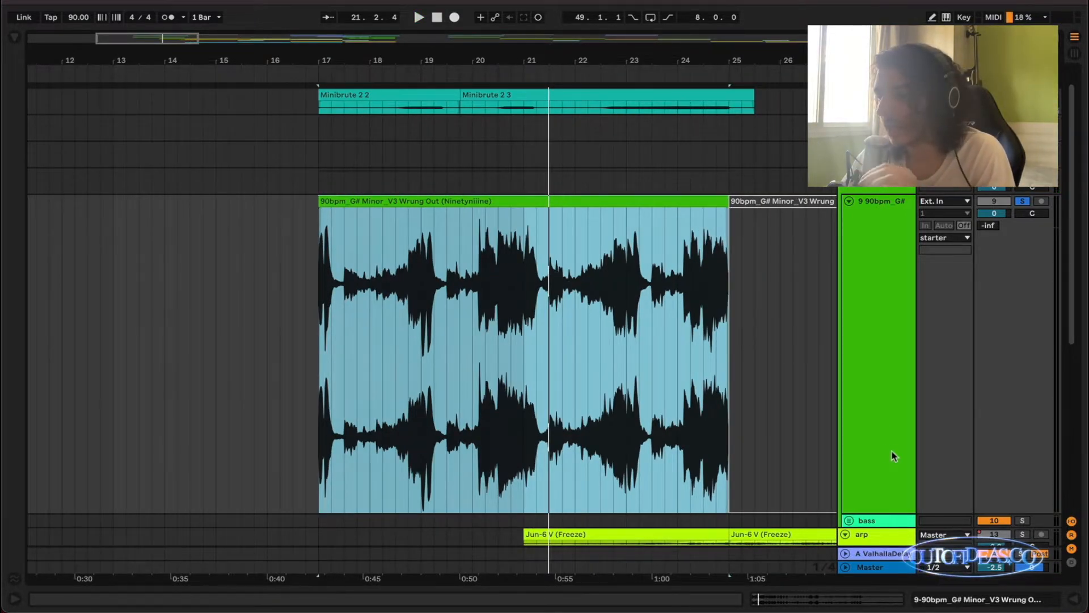
Return to the full arrangement, select the two Minibrute clips at bar 17, and play them with the soloed starter sample.
key(x)
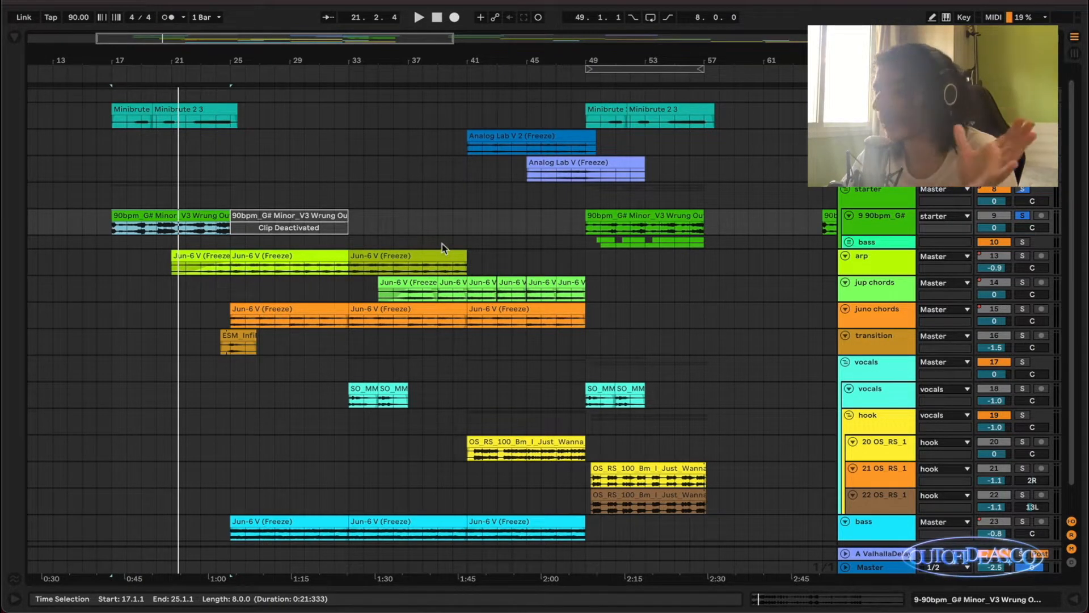
drag(148, 73, 137, 111)
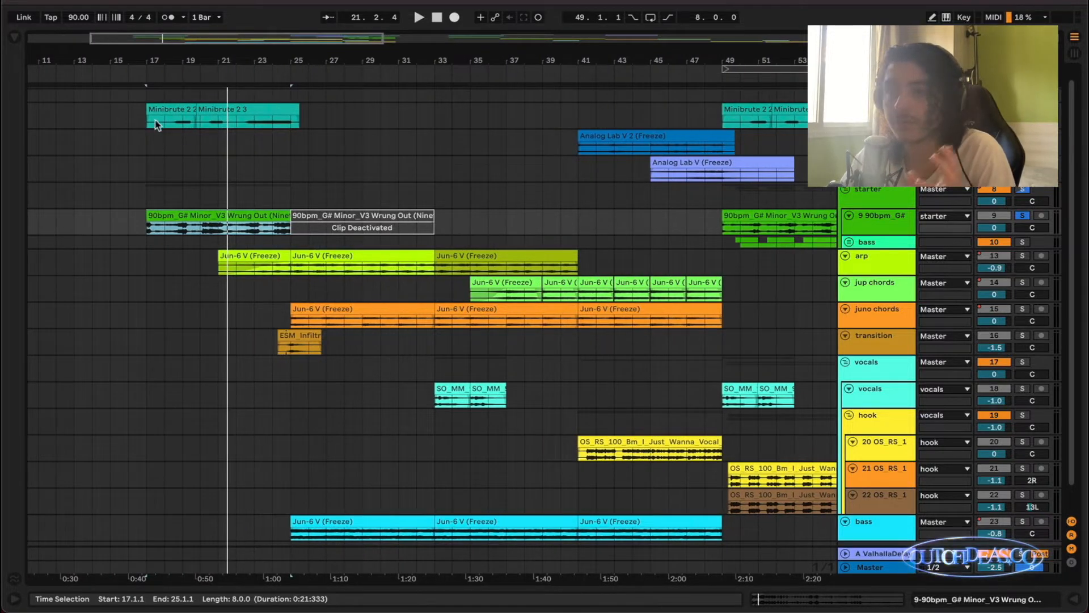
click(150, 122)
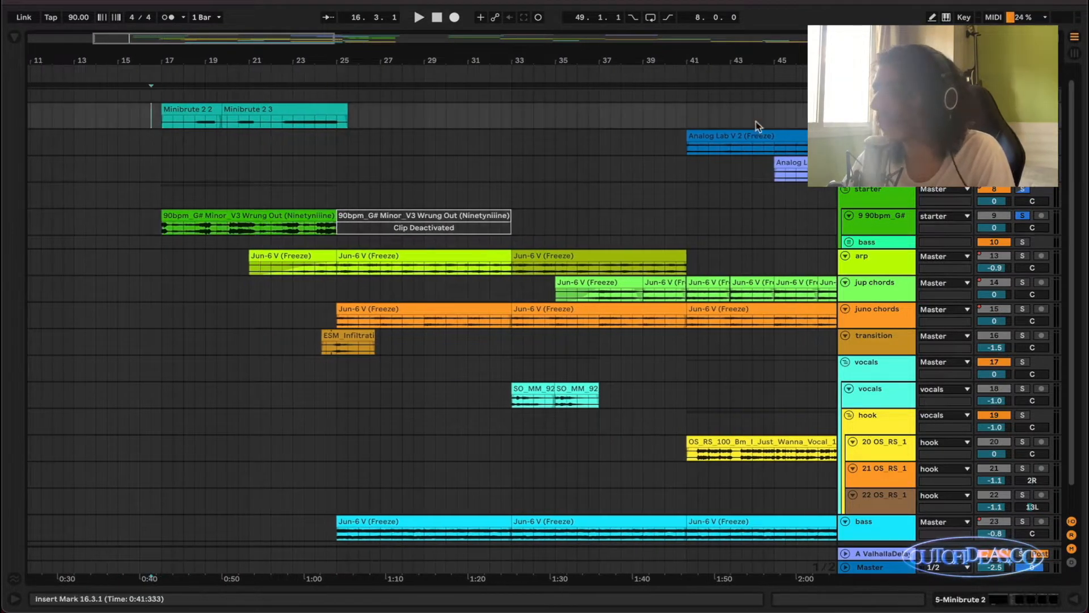
scroll(260, 153, up, 3)
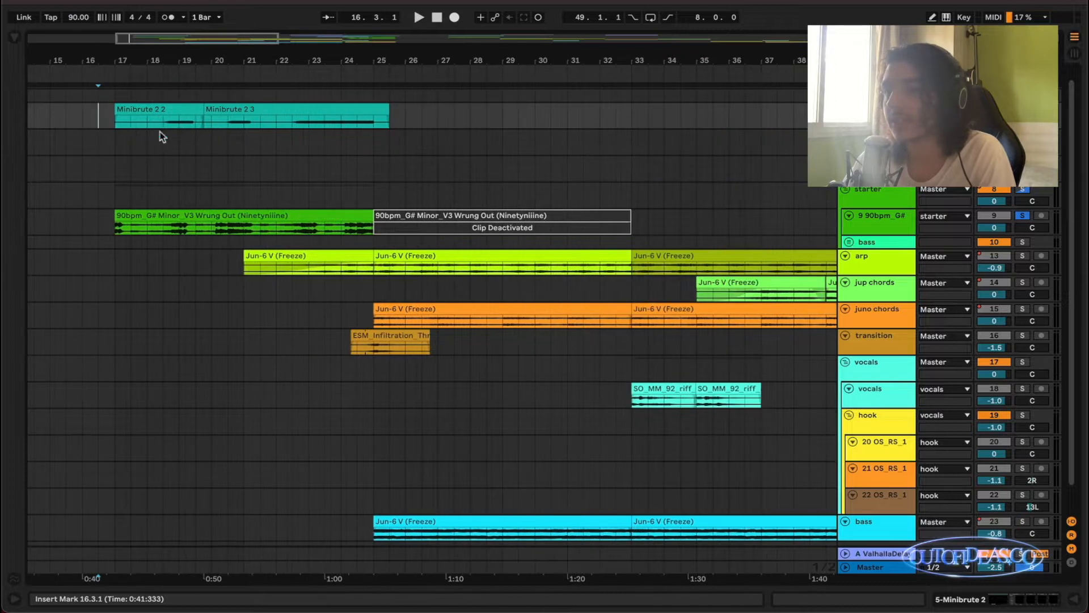
click(161, 107)
shift+click(300, 110)
key(space)
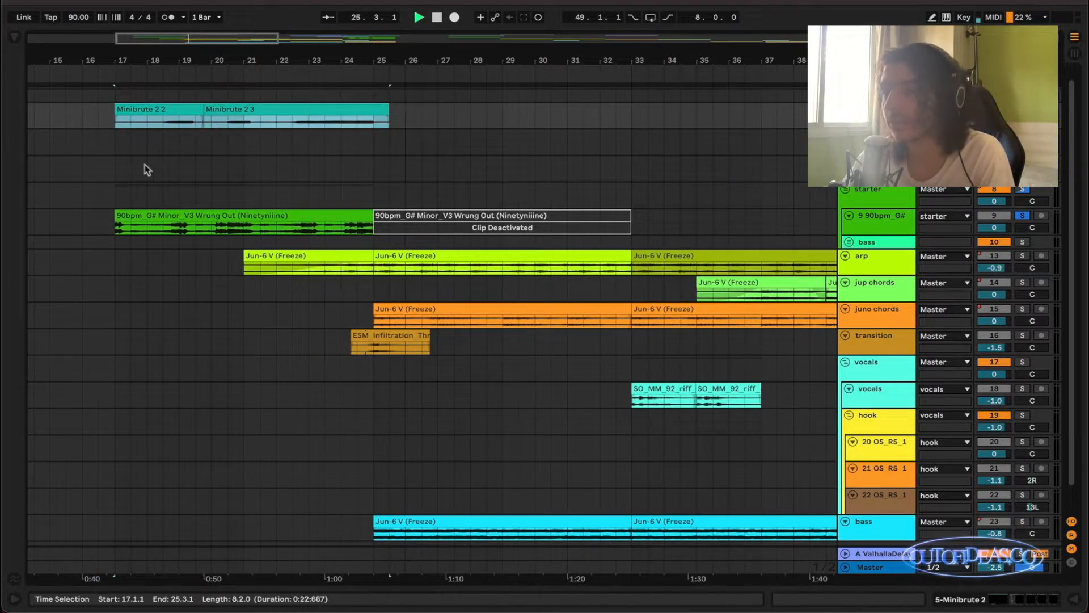
scroll(134, 159, up, 5)
scroll(259, 153, left, 2)
scroll(259, 151, down, 4)
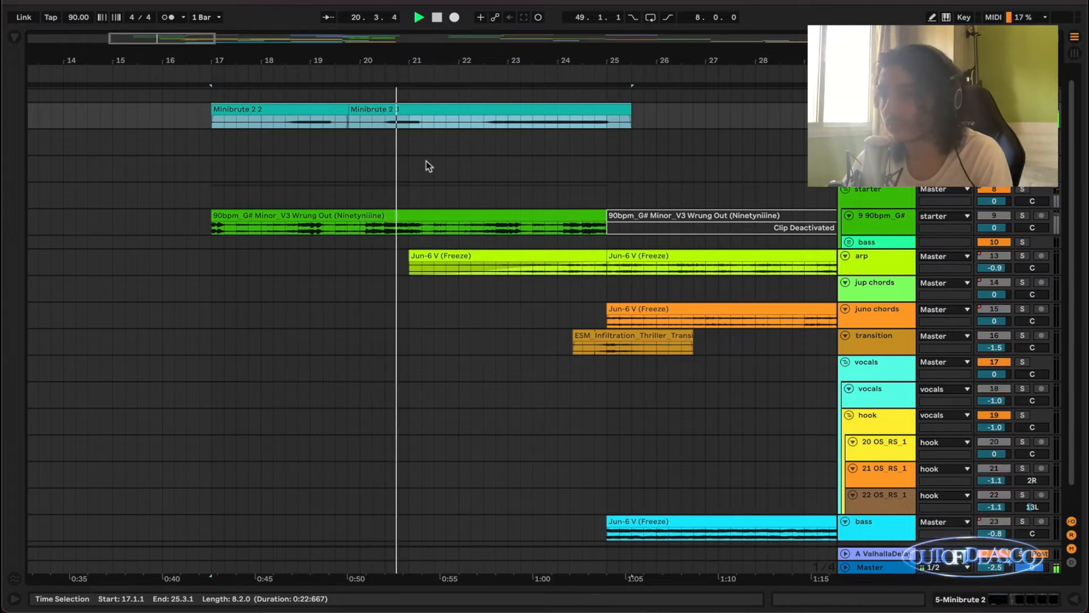
scroll(430, 166, down, 2)
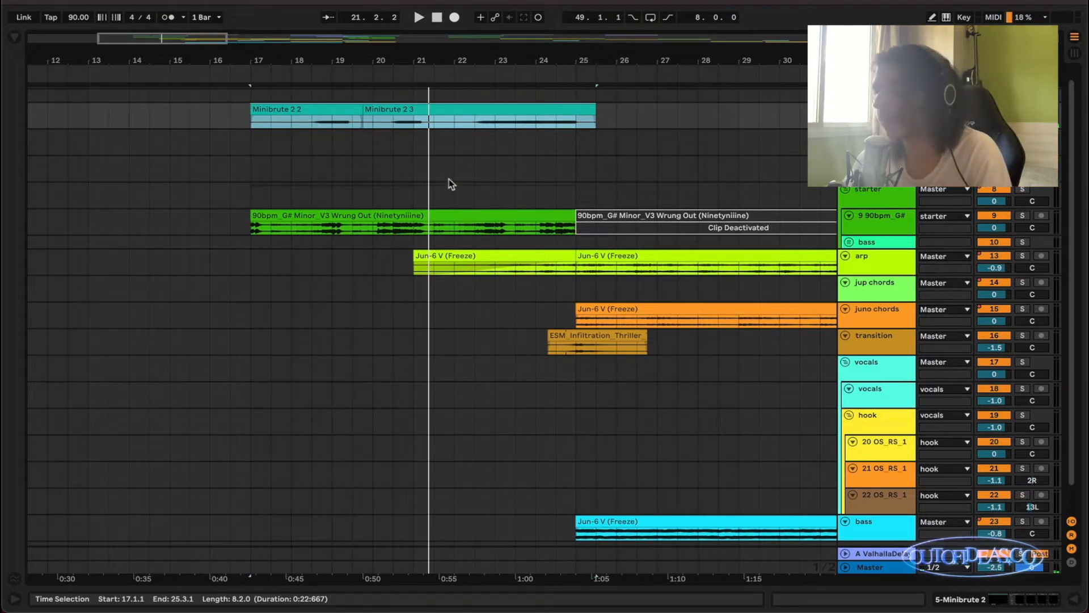
scroll(471, 189, down, 2)
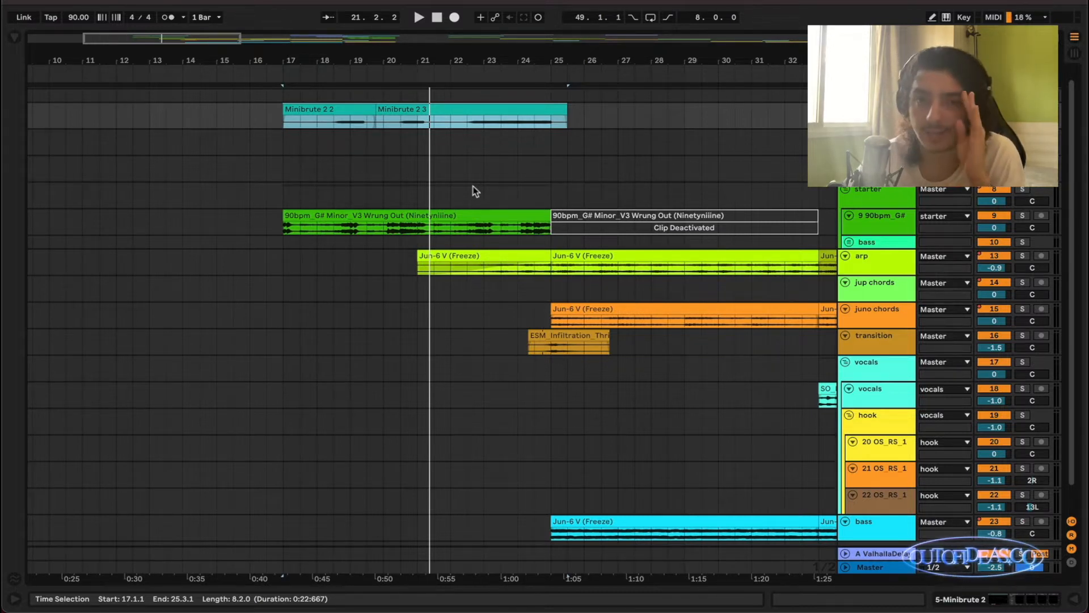
scroll(494, 184, down, 2)
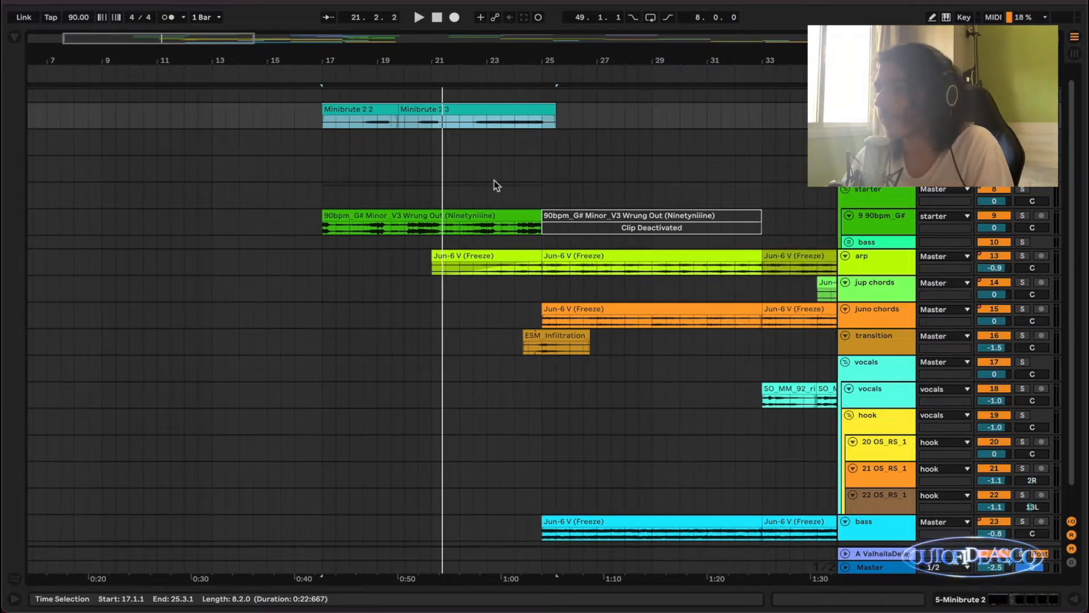
scroll(493, 185, down, 2)
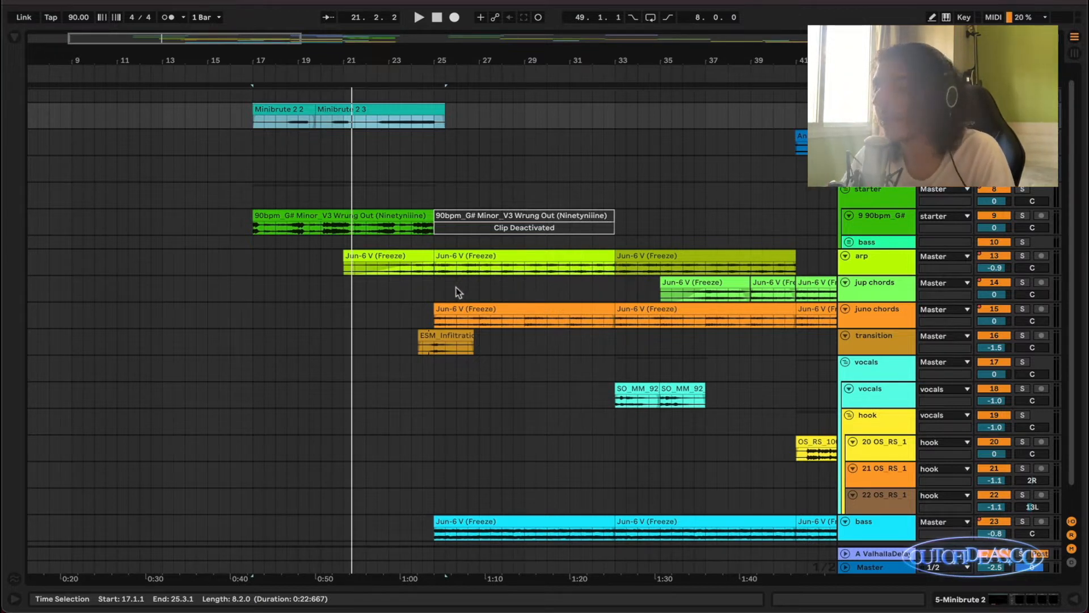
scroll(456, 287, up, 5)
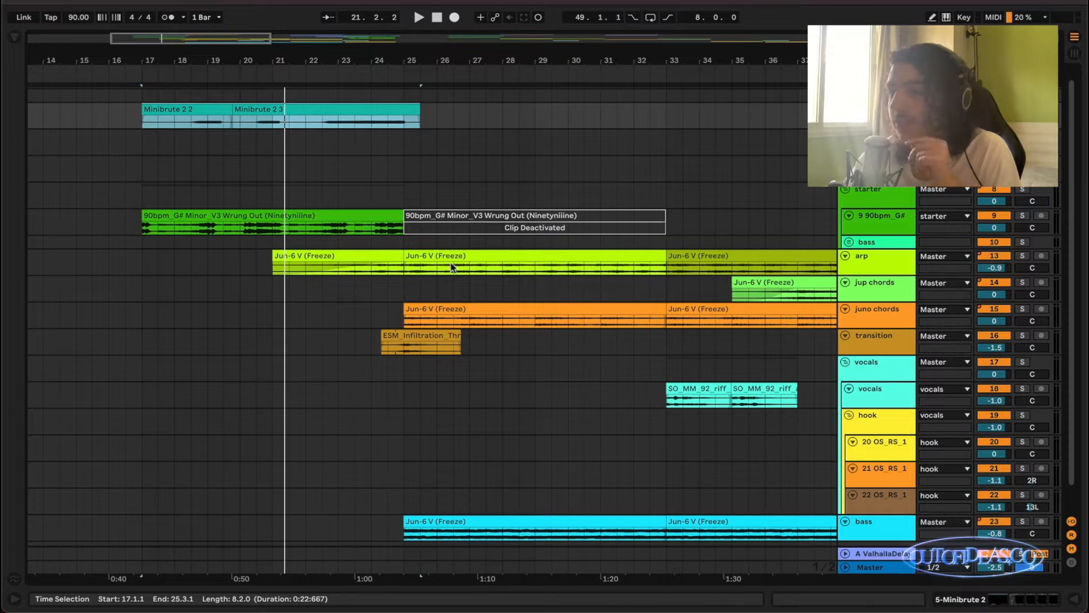
scroll(460, 256, down, 3)
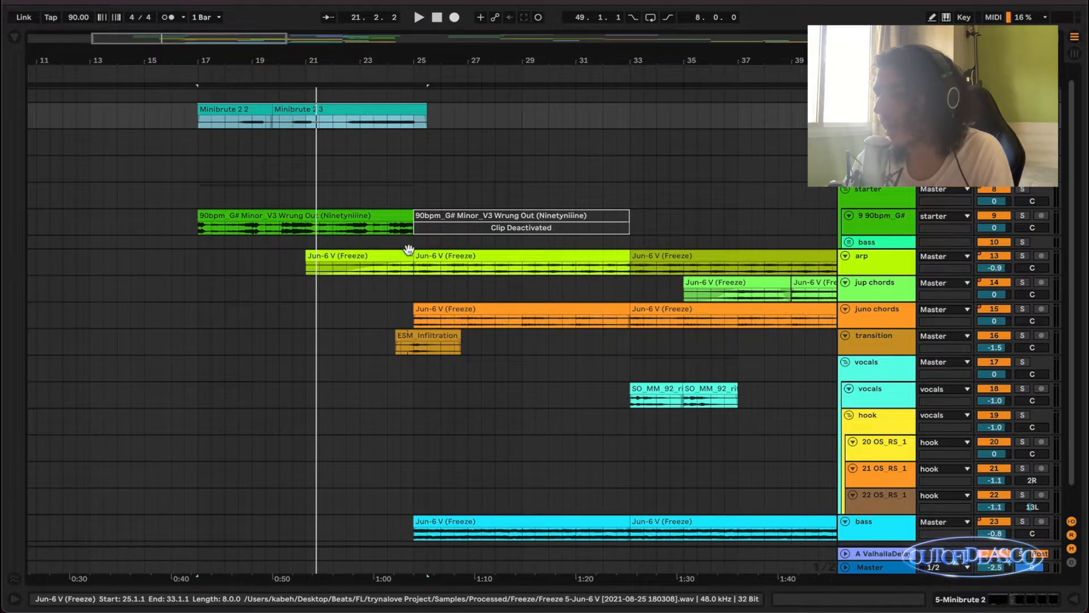
Zoom in on the arp track's Jun-6 V (Freeze) clip starting at bar 25 and play it soloed.
click(499, 259)
key(z)
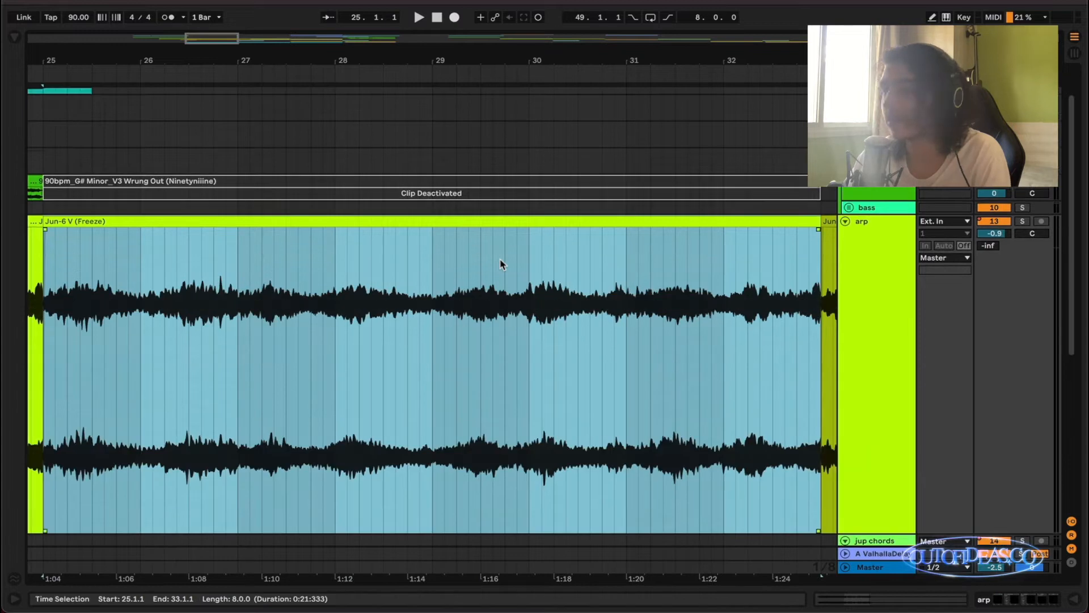
key(space)
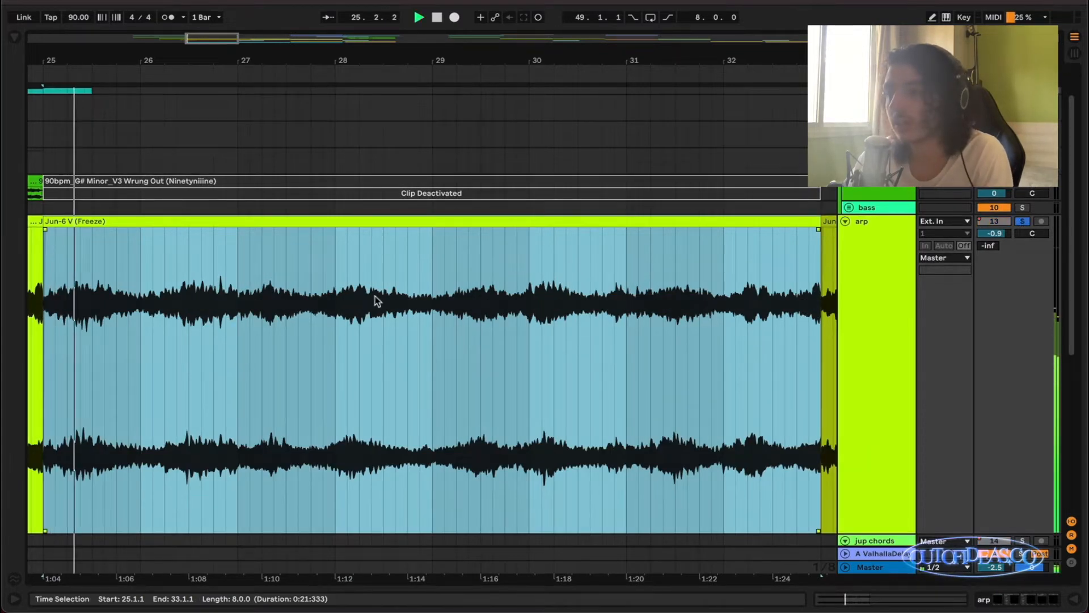
Audition the soloed juno chords clip from bar 25 in a zoomed view and return to the full arrangement.
scroll(377, 292, down, 5)
click(356, 381)
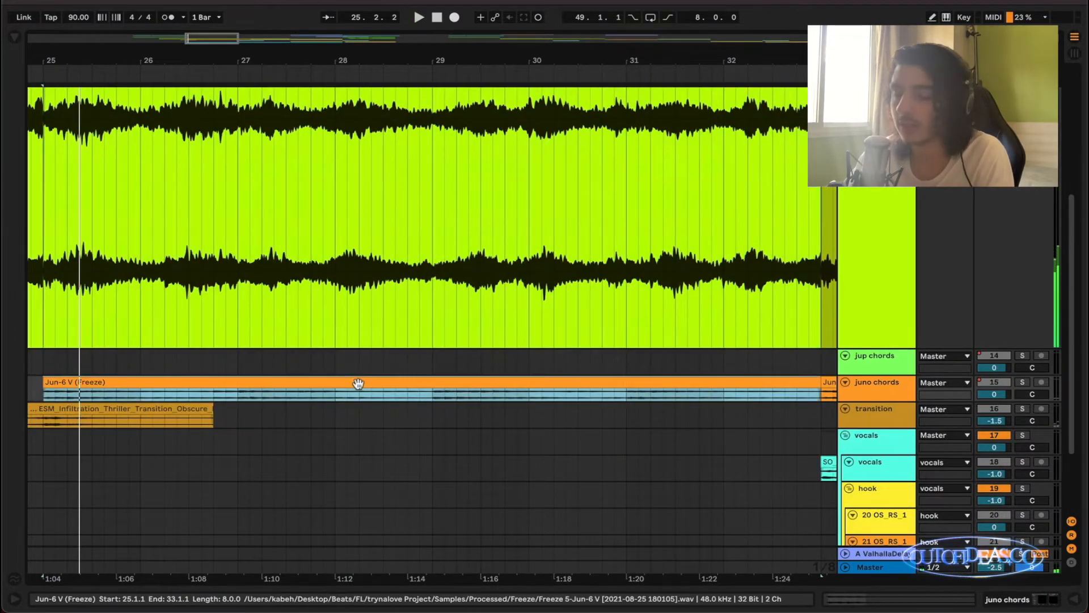
key(x)
key(z)
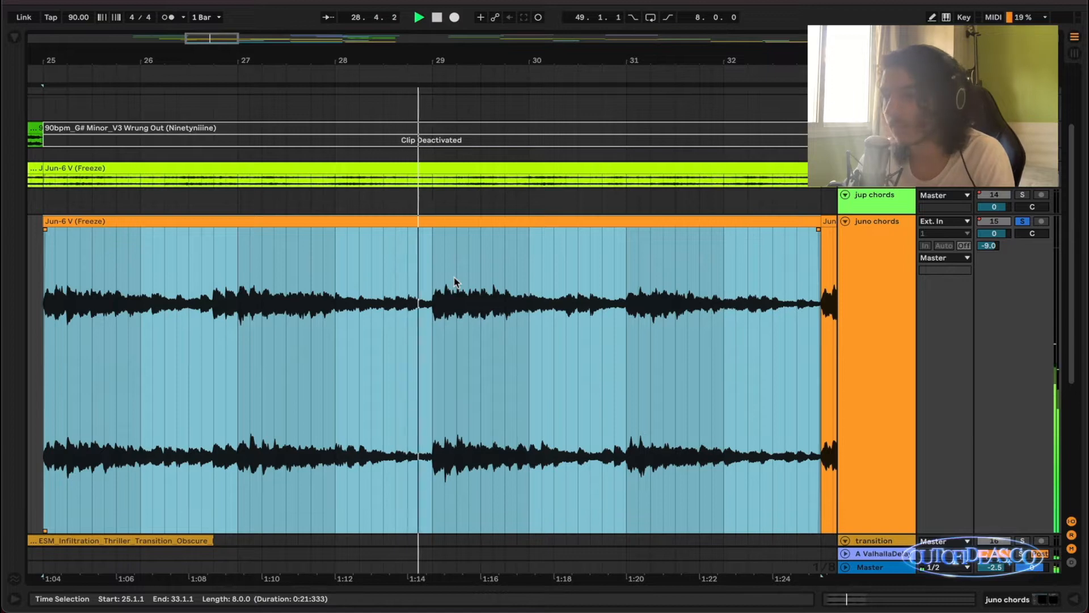
scroll(456, 281, down, 2)
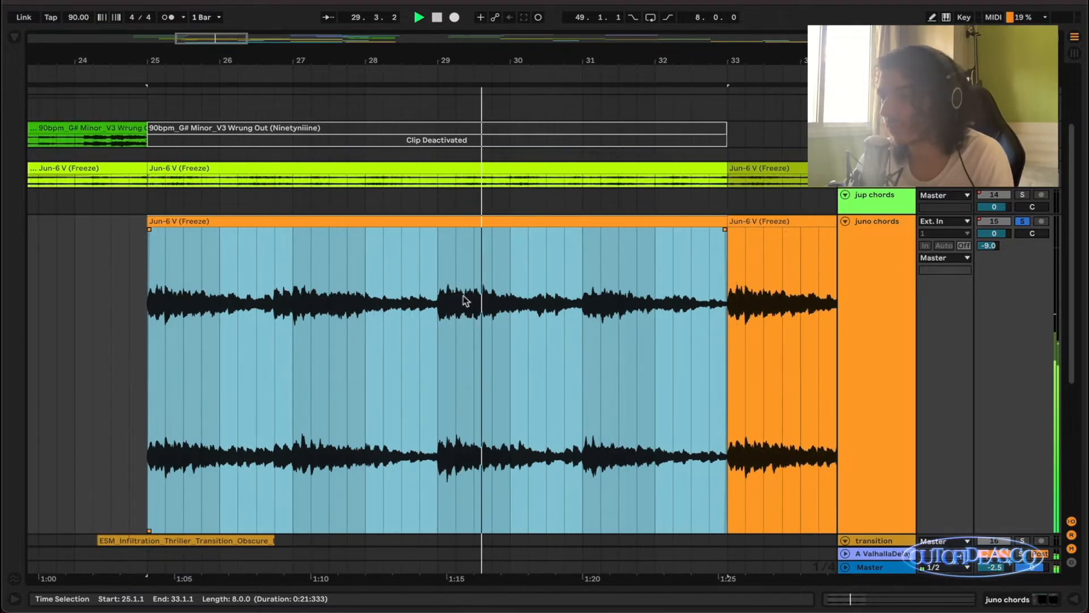
scroll(475, 295, down, 1)
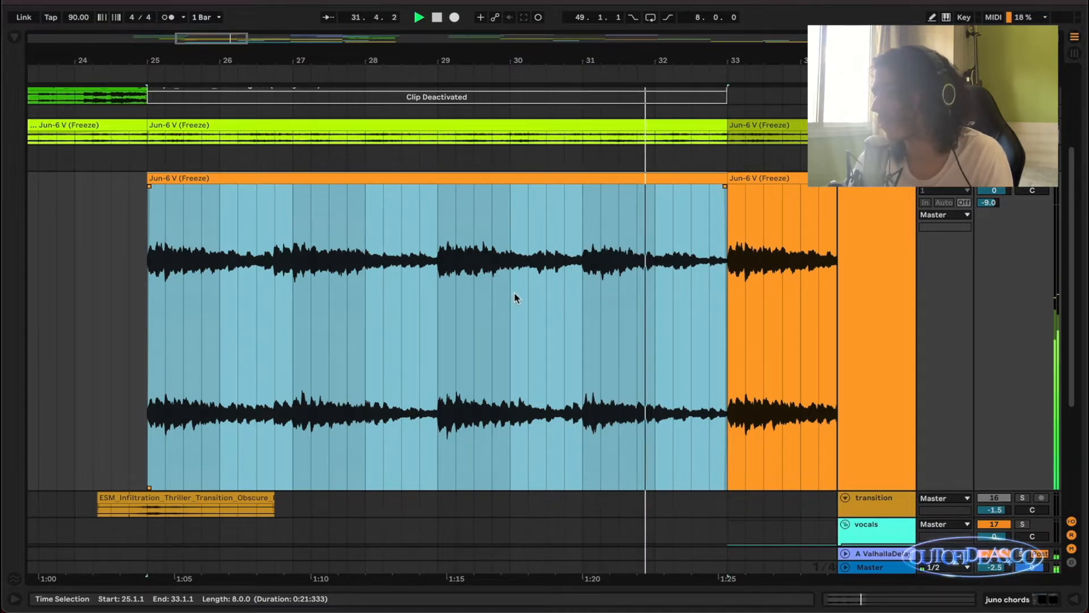
key(x)
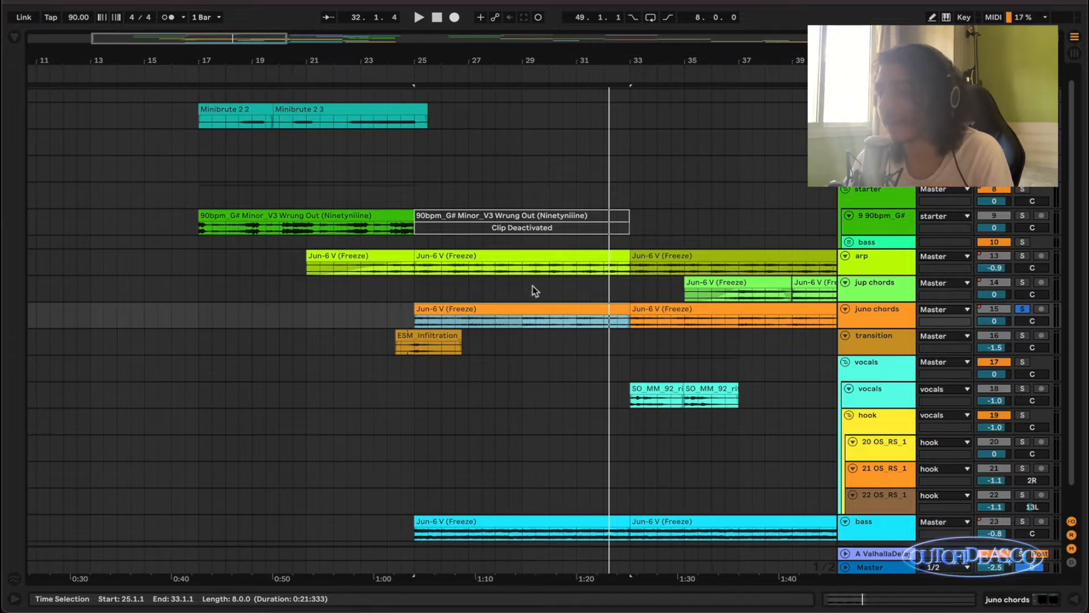
Select the arp clip at bar 25 again and listen to it soloed in a zoomed view.
click(572, 254)
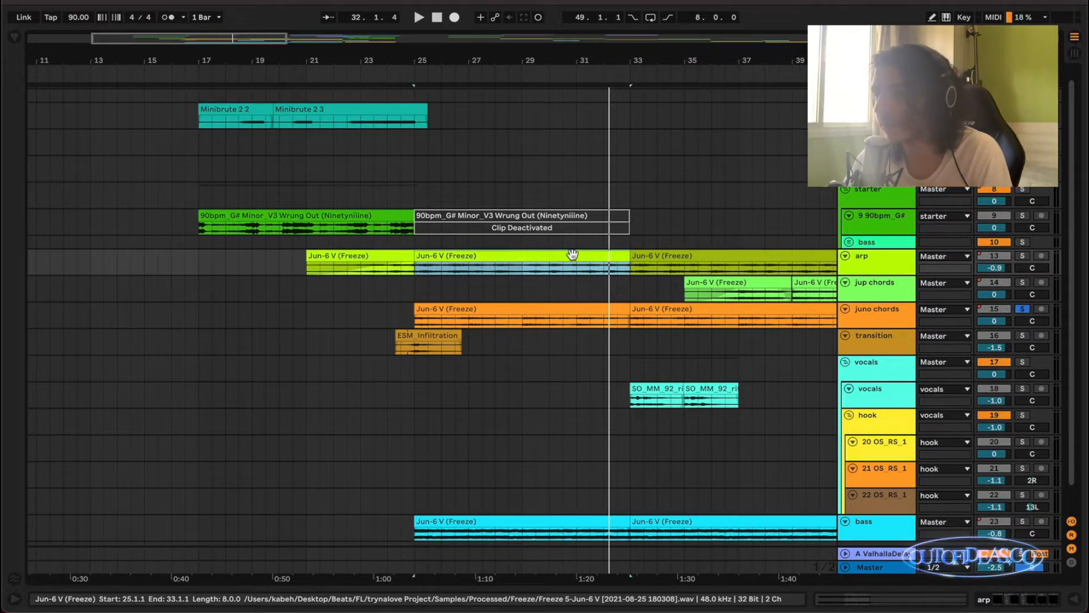
key(z)
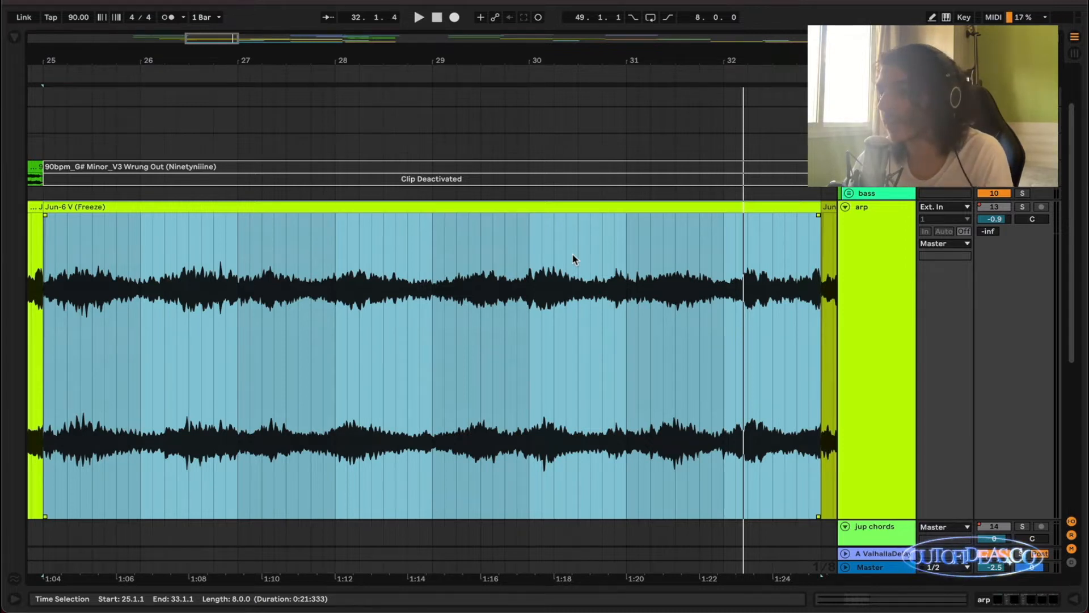
key(space)
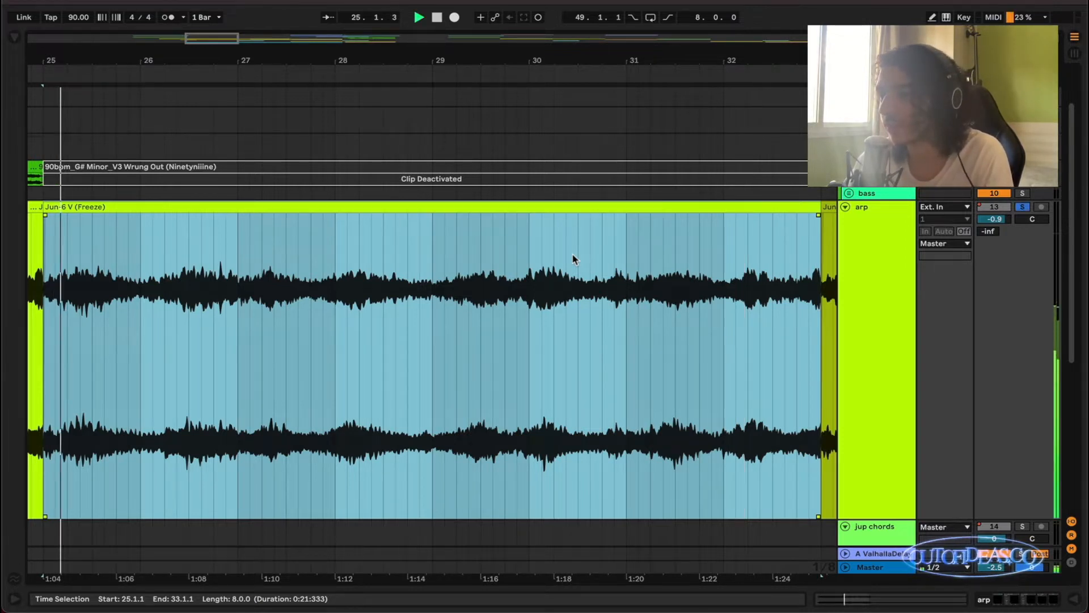
scroll(582, 256, down, 1)
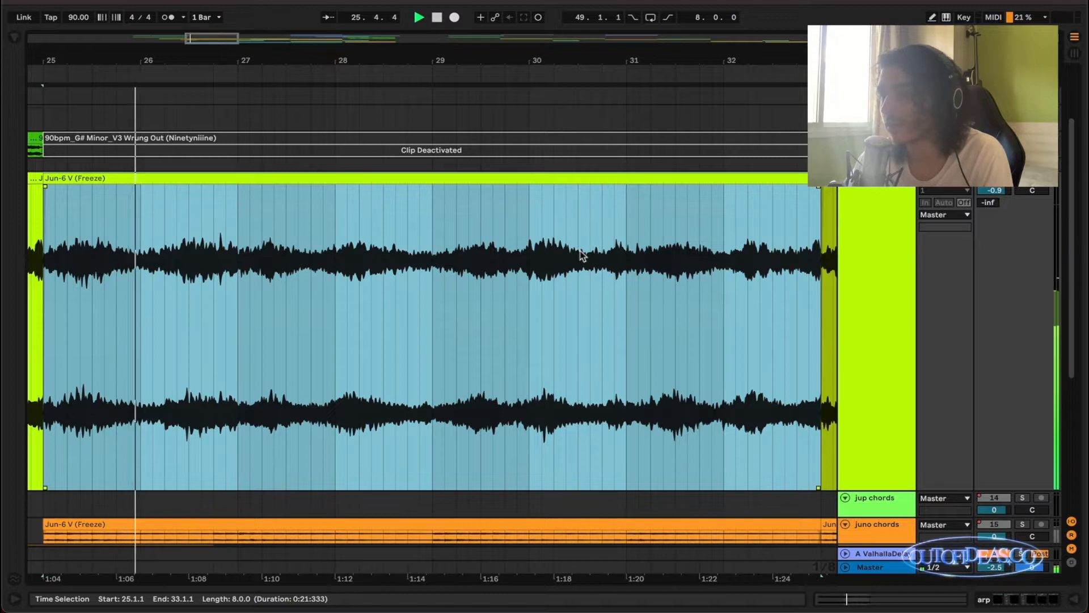
Solo the juno chords track alongside the arp during playback to hear both layers together.
scroll(957, 447, down, 1)
click(1023, 495)
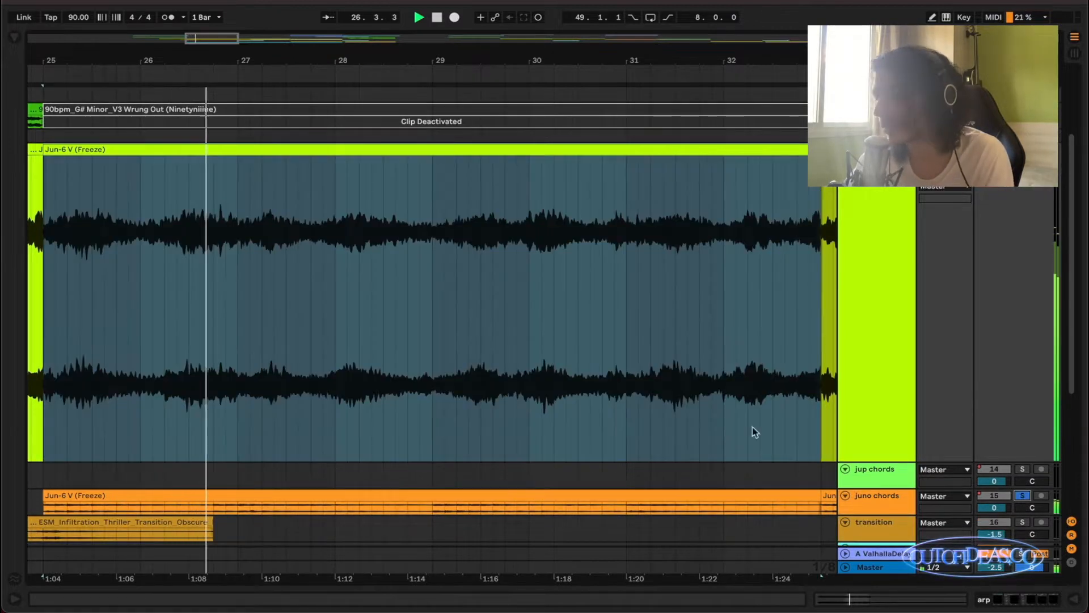
click(880, 287)
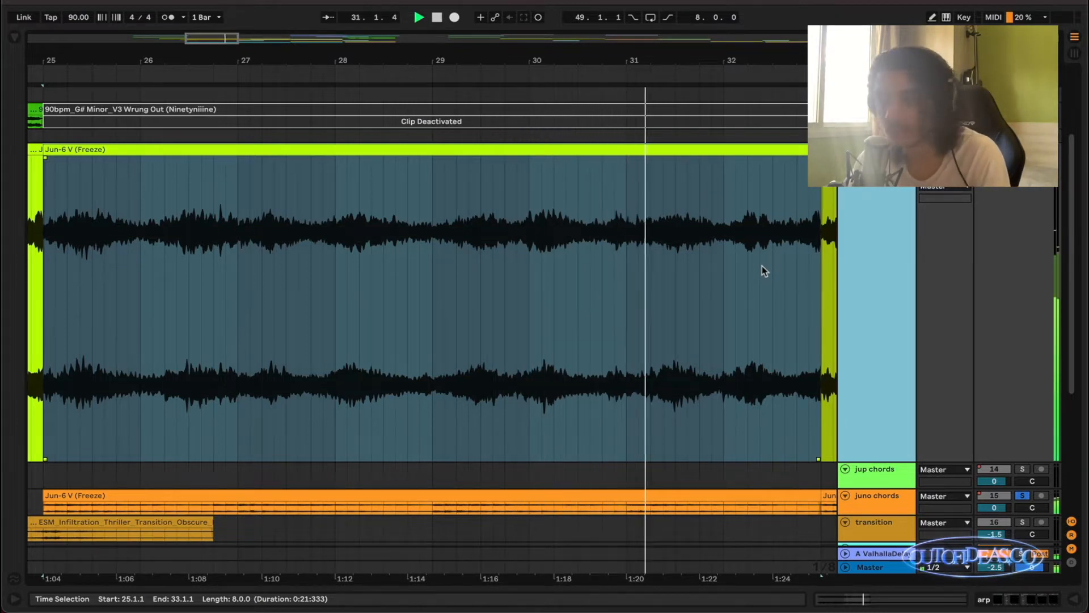
Return to the full arrangement, stop playback, and solo the bass track in addition to arp and juno chords.
key(x)
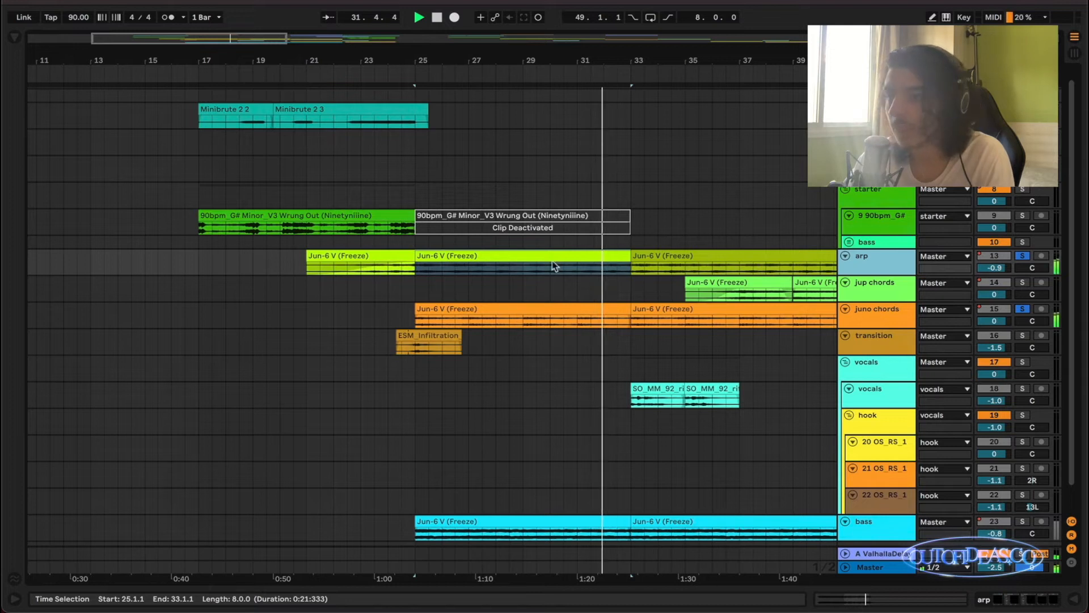
scroll(588, 256, down, 1)
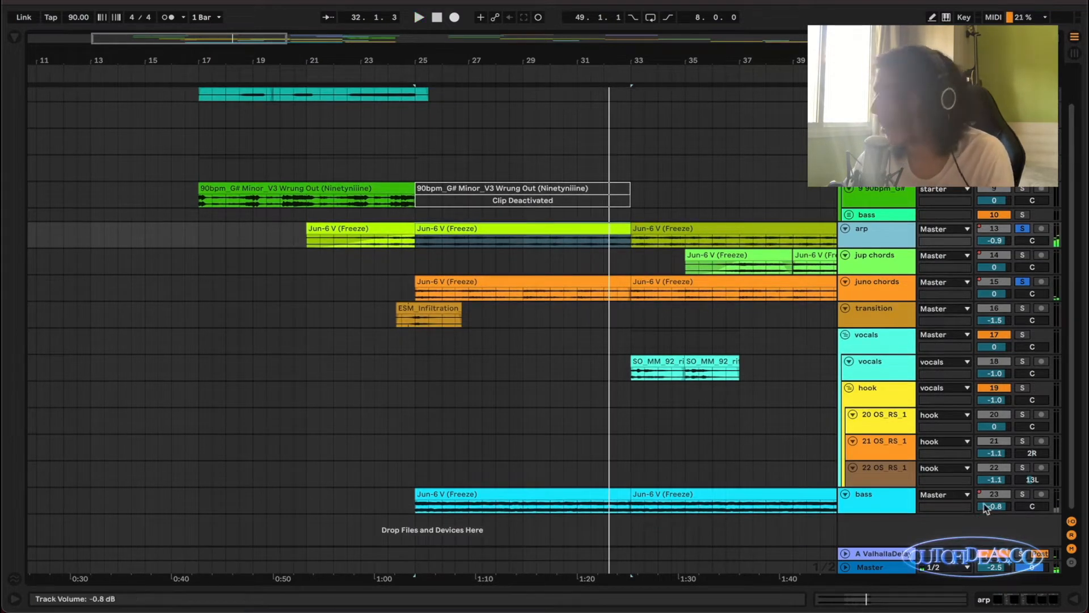
click(902, 501)
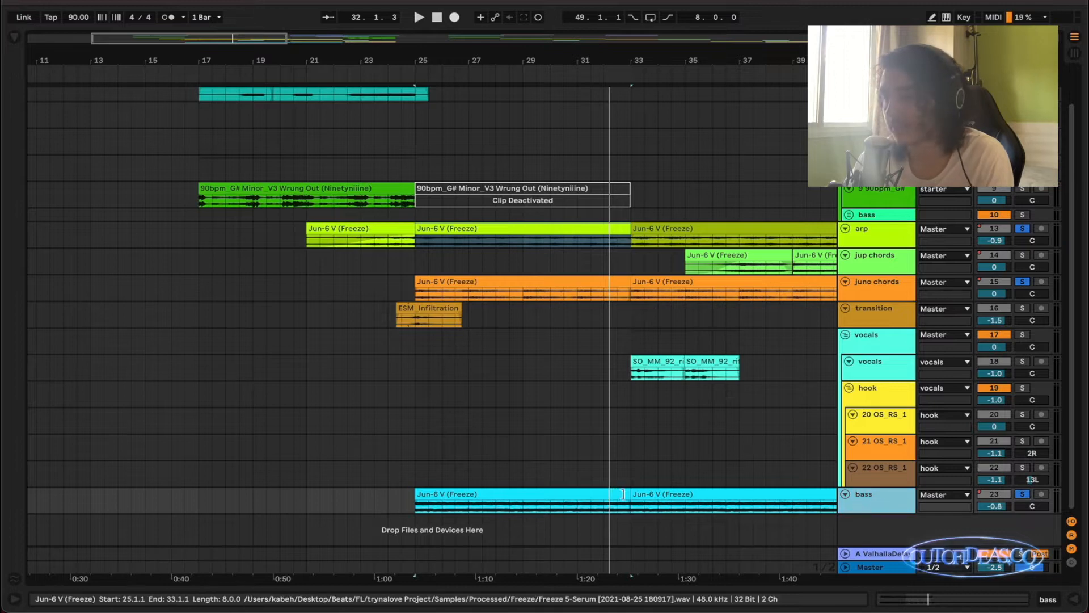
Open the Jun-6 V MIDI clip at bar 25 in an enlarged note editor and examine its chord and bass notes.
scroll(612, 479, up, 1)
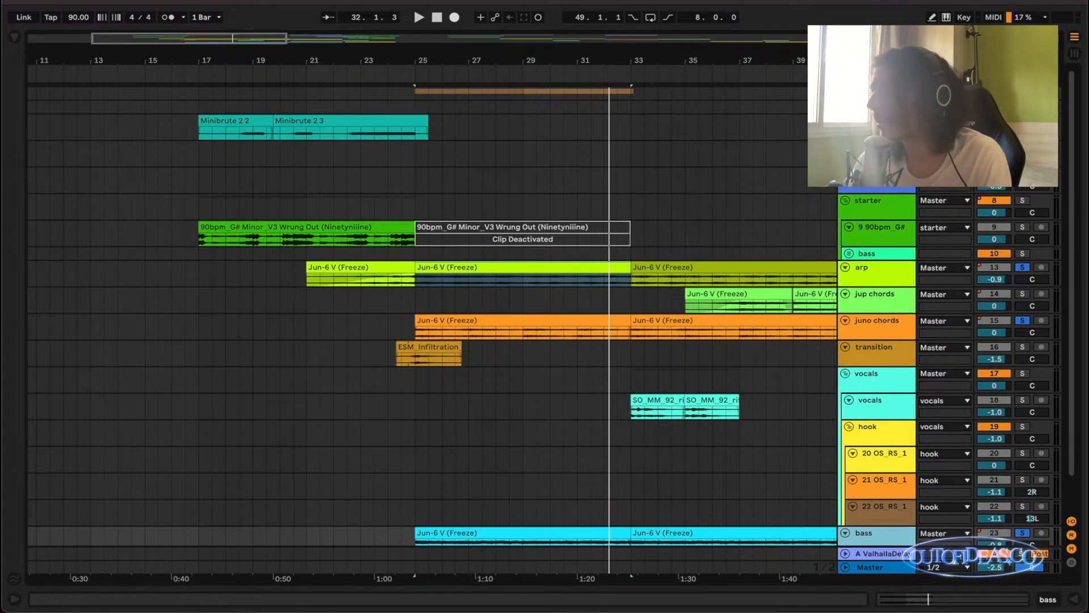
scroll(482, 222, up, 3)
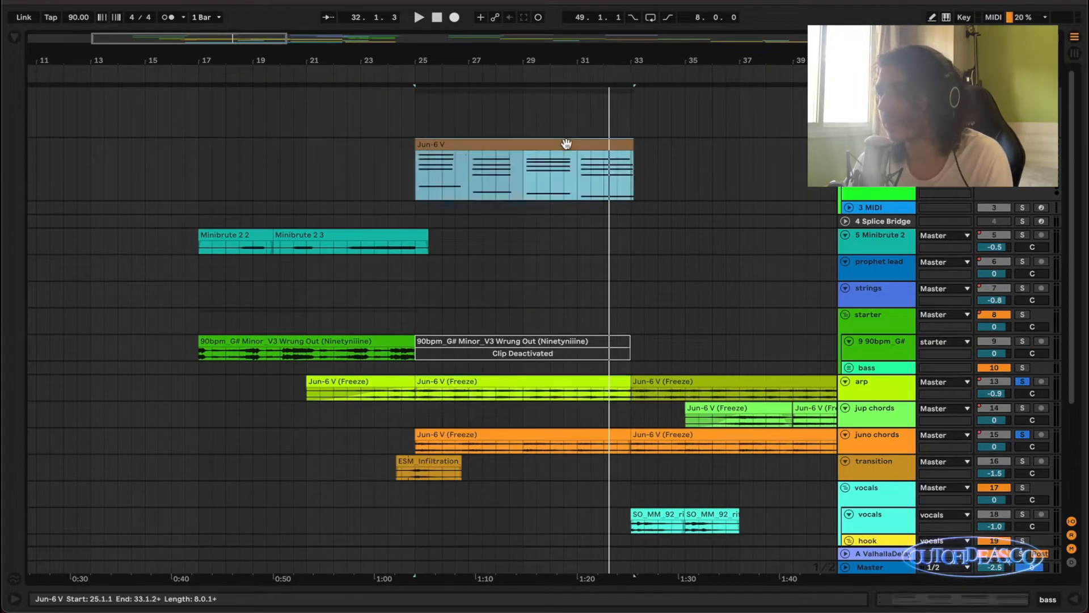
double_click(566, 144)
drag(554, 440, 554, 101)
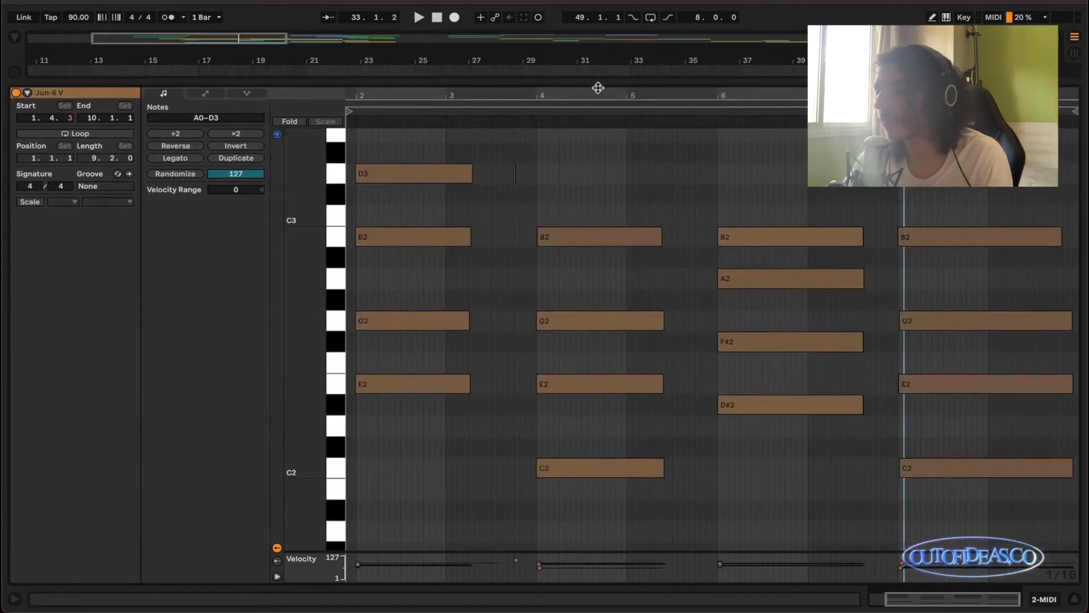
scroll(750, 358, down, 3)
scroll(750, 358, down, 3)
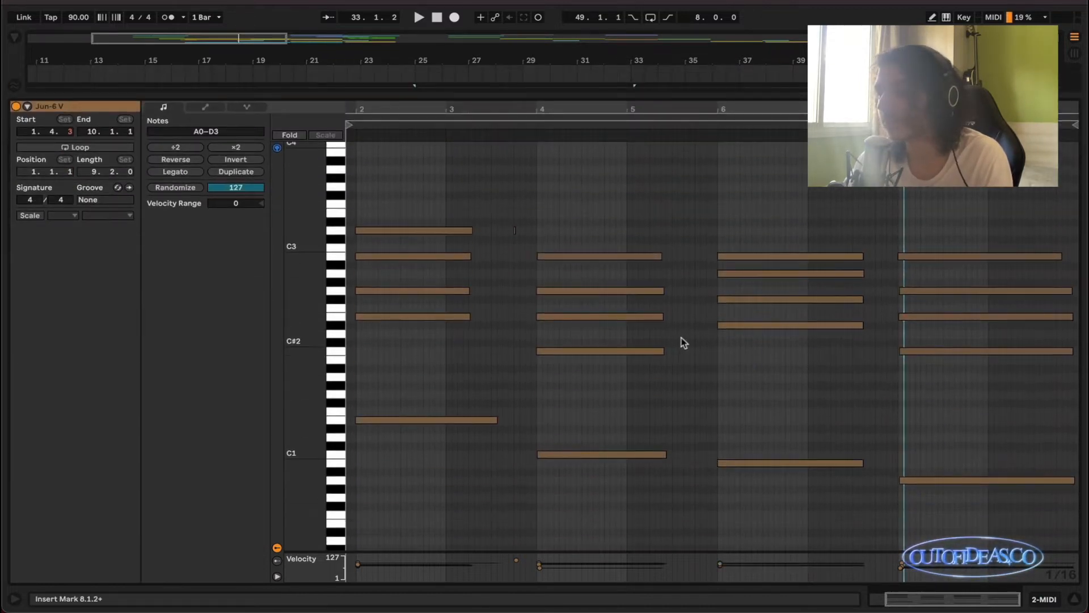
scroll(676, 338, up, 2)
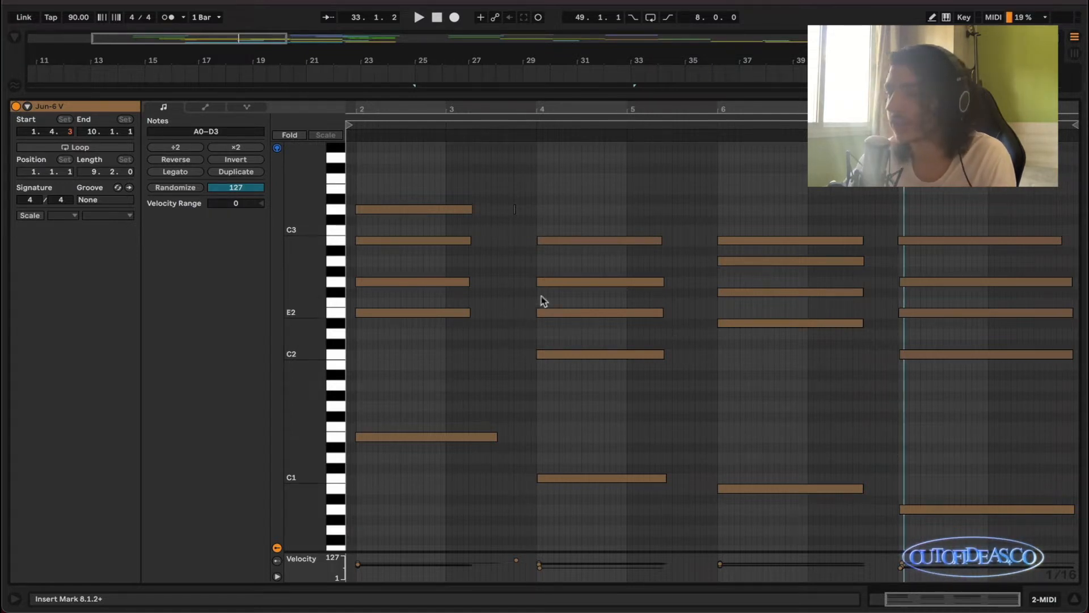
Collapse the MIDI note editor and fold the midis track in the arrangement.
drag(679, 95, 671, 555)
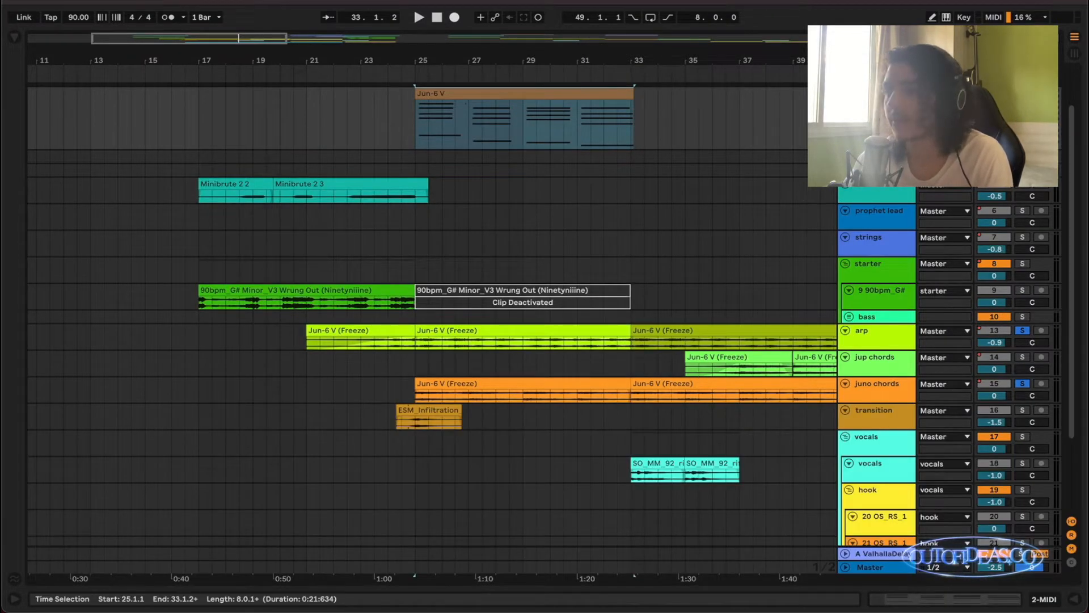
scroll(844, 145, up, 2)
click(845, 144)
scroll(630, 224, down, 3)
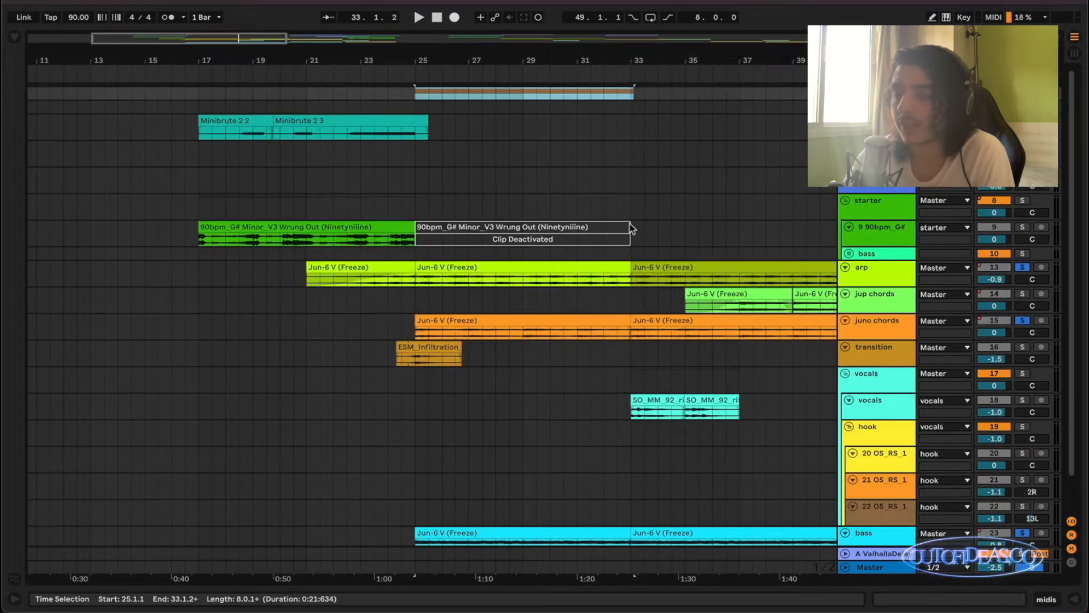
Solo only the bass track, audition its clip from bar 25 in a zoomed view, and return to the full arrangement.
scroll(585, 238, down, 3)
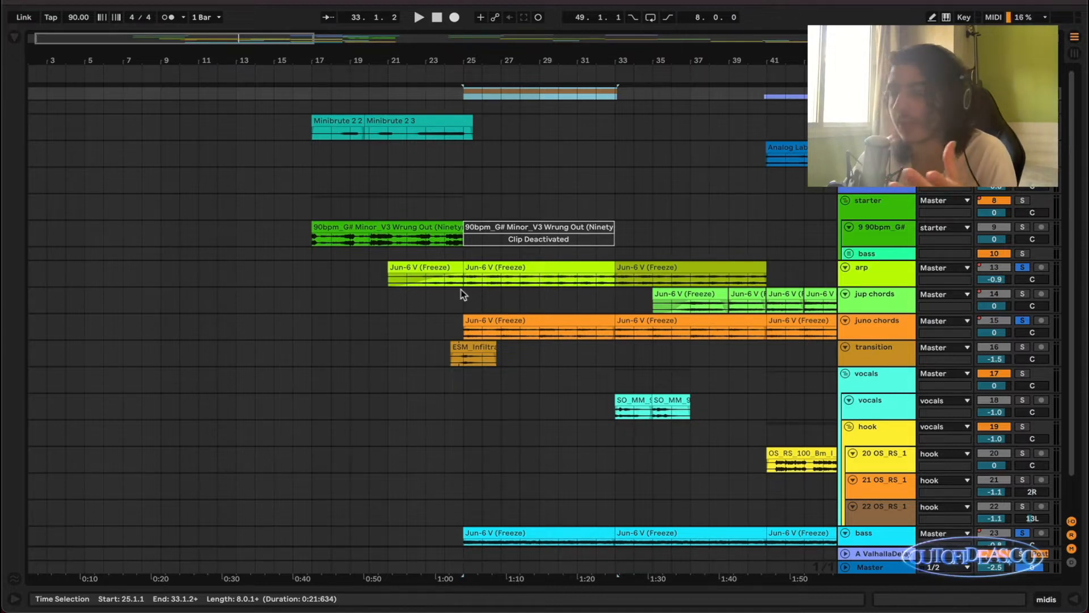
scroll(461, 289, down, 2)
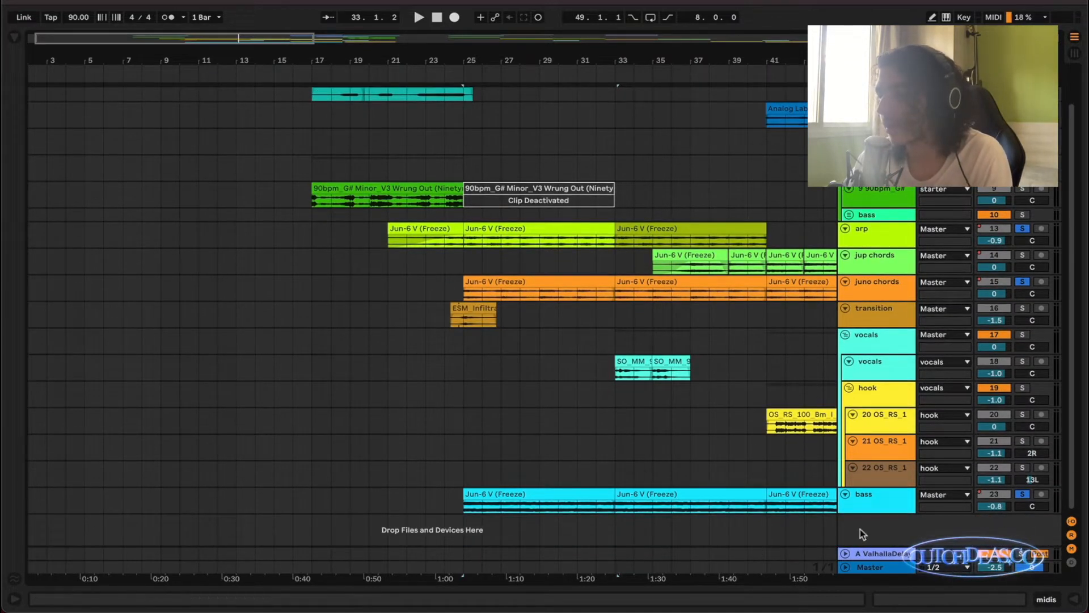
click(873, 510)
scroll(635, 414, up, 1)
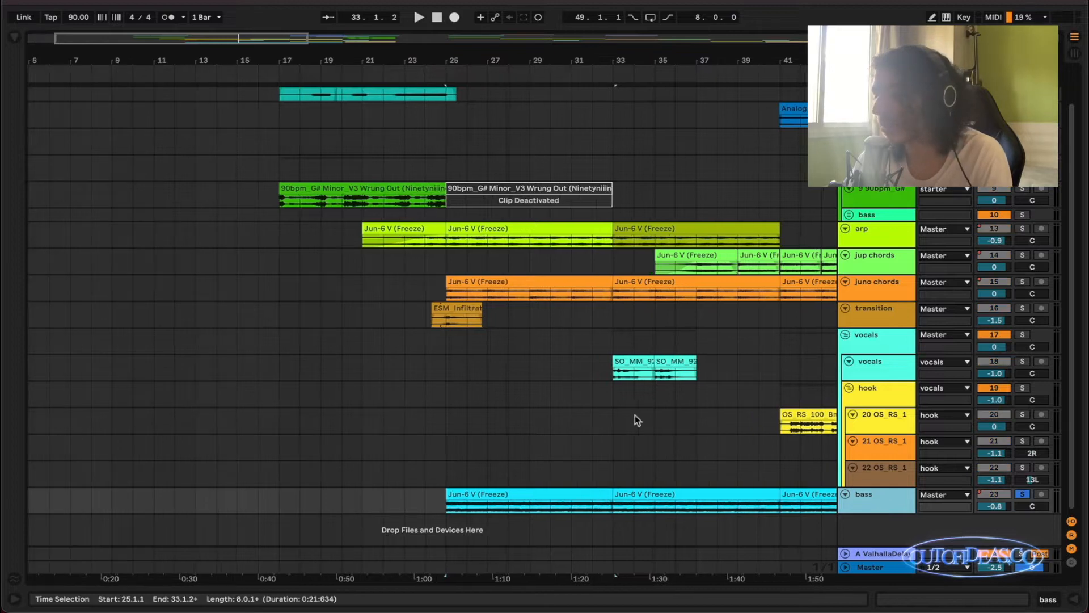
key(space)
key(z)
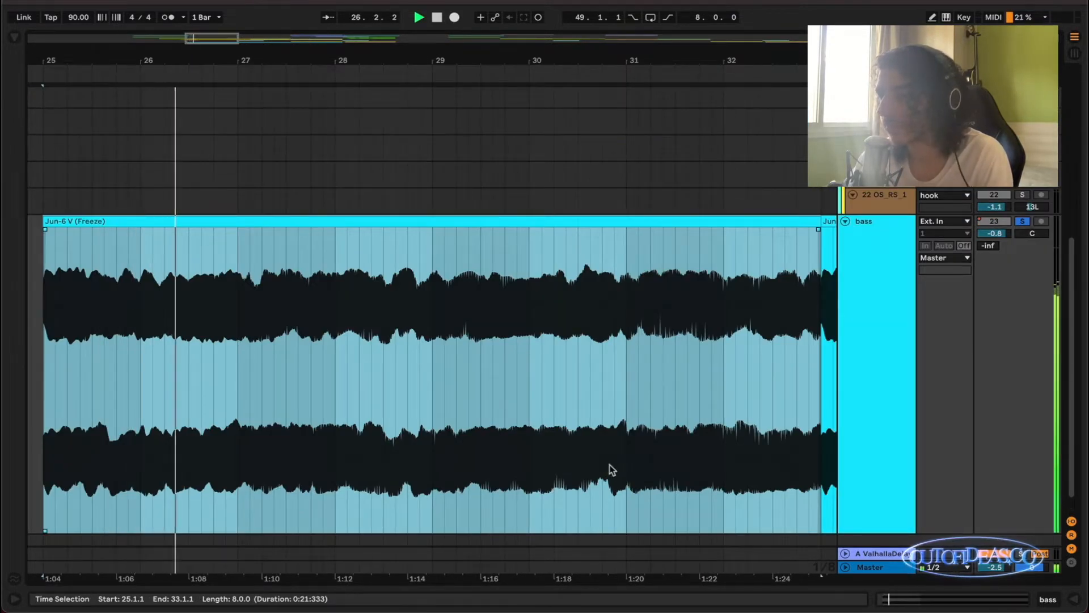
key(x)
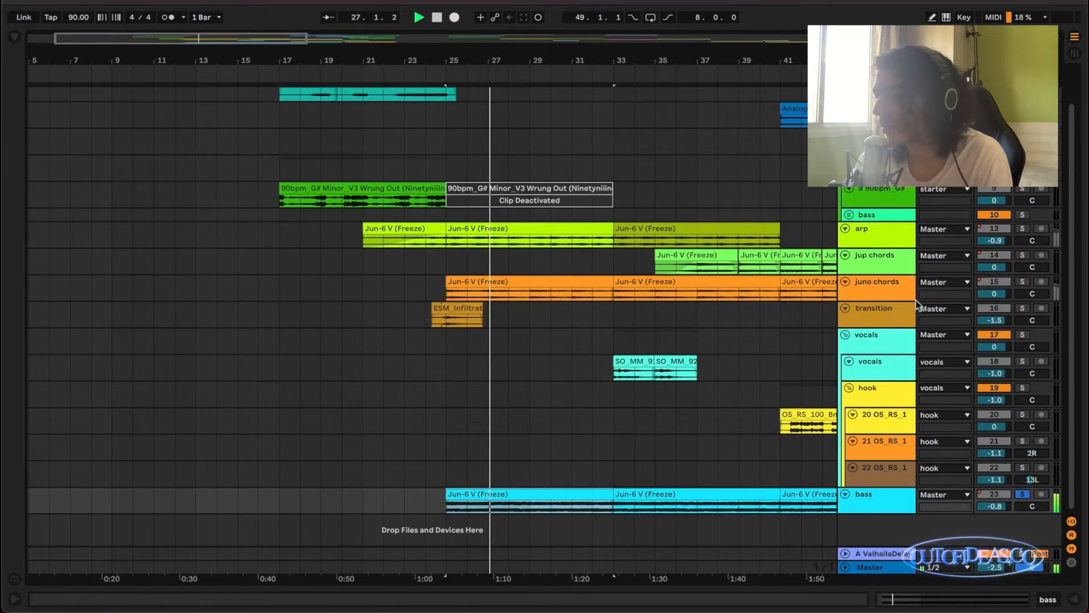
Solo juno chords and arp together with the bass and play the three layers from bar 25.
click(1022, 281)
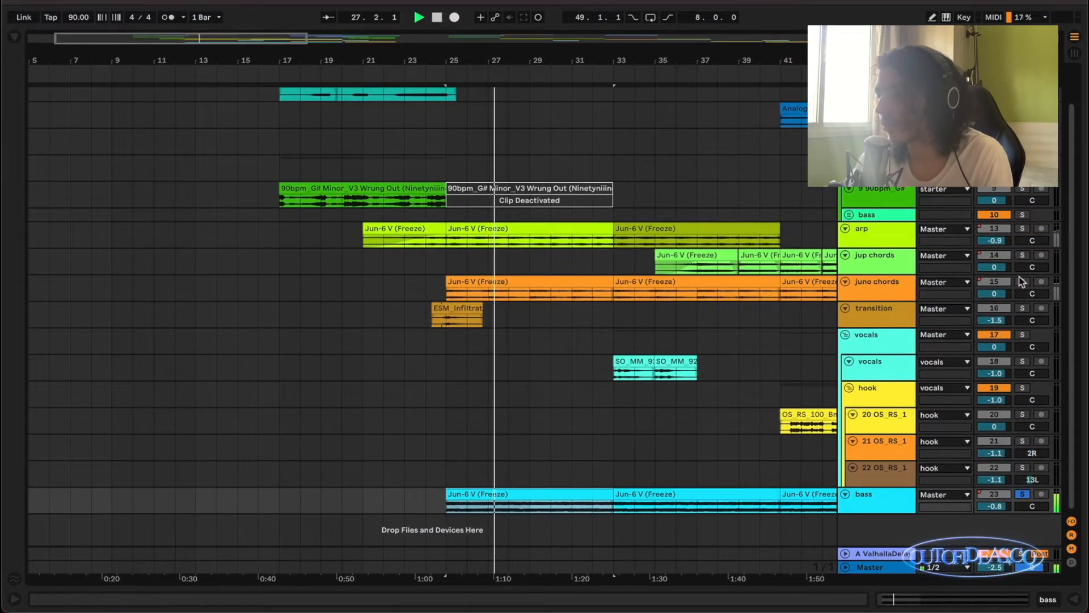
click(1023, 229)
key(space)
key(space)
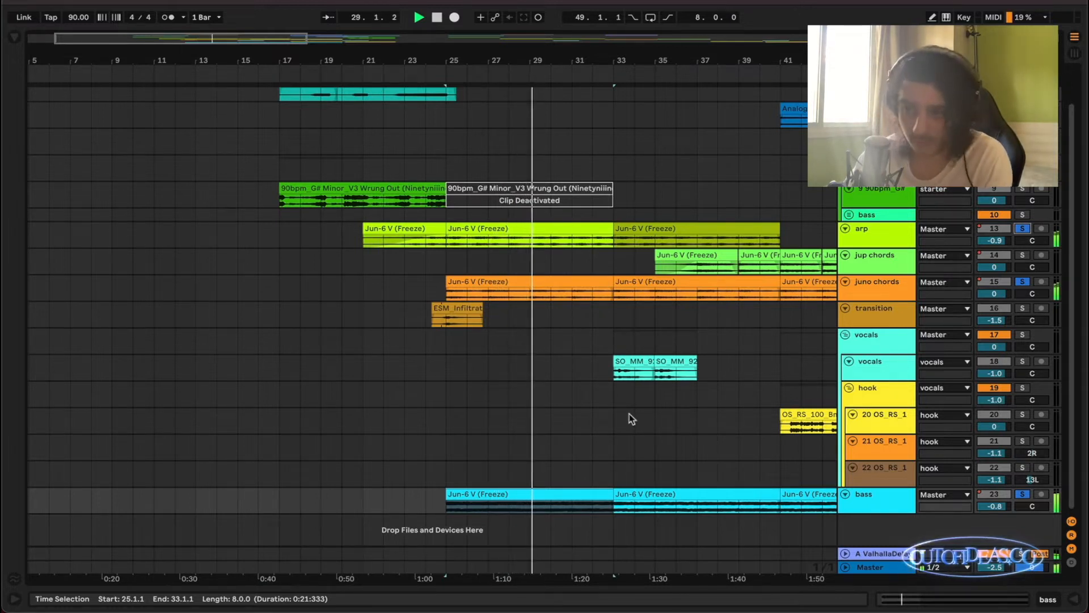
Place the insert marker at 45.1.1 on the strings track and play the arrangement from there.
scroll(628, 413, down, 1)
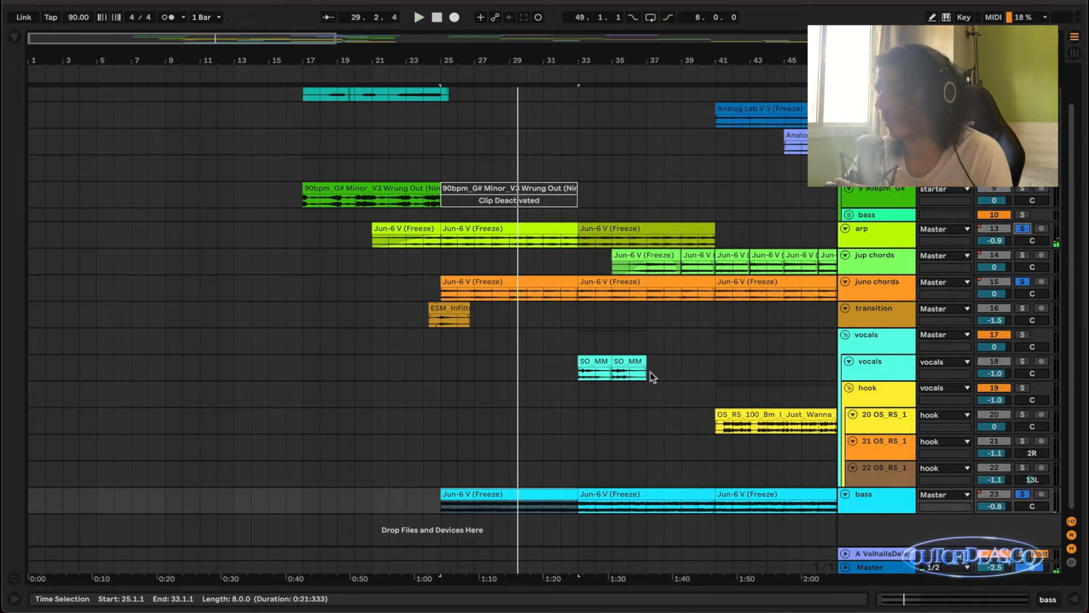
scroll(666, 366, right, 3)
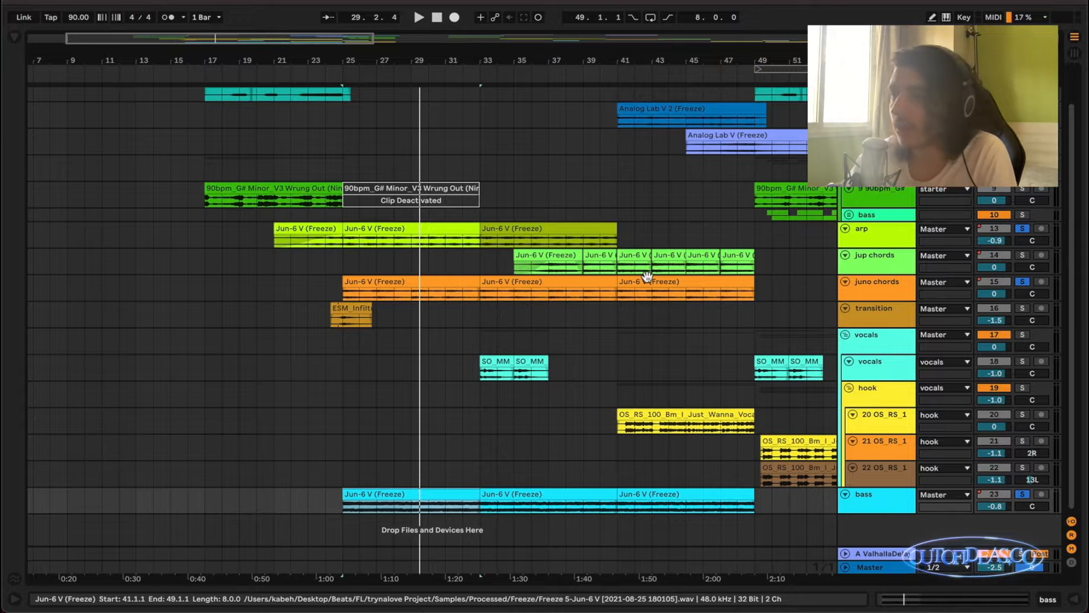
click(684, 148)
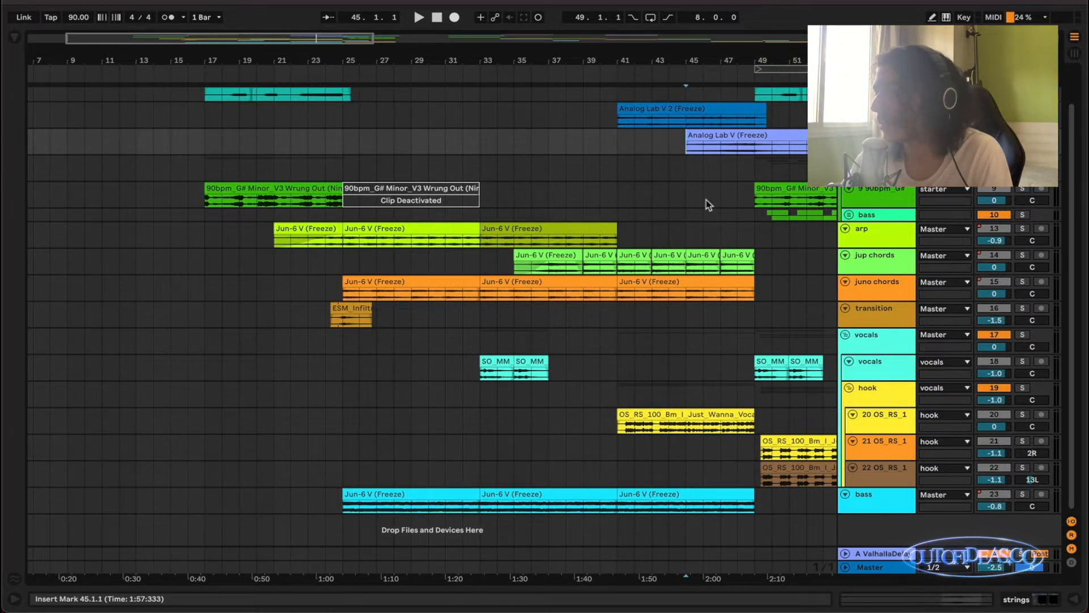
scroll(706, 200, right, 4)
scroll(707, 200, up, 2)
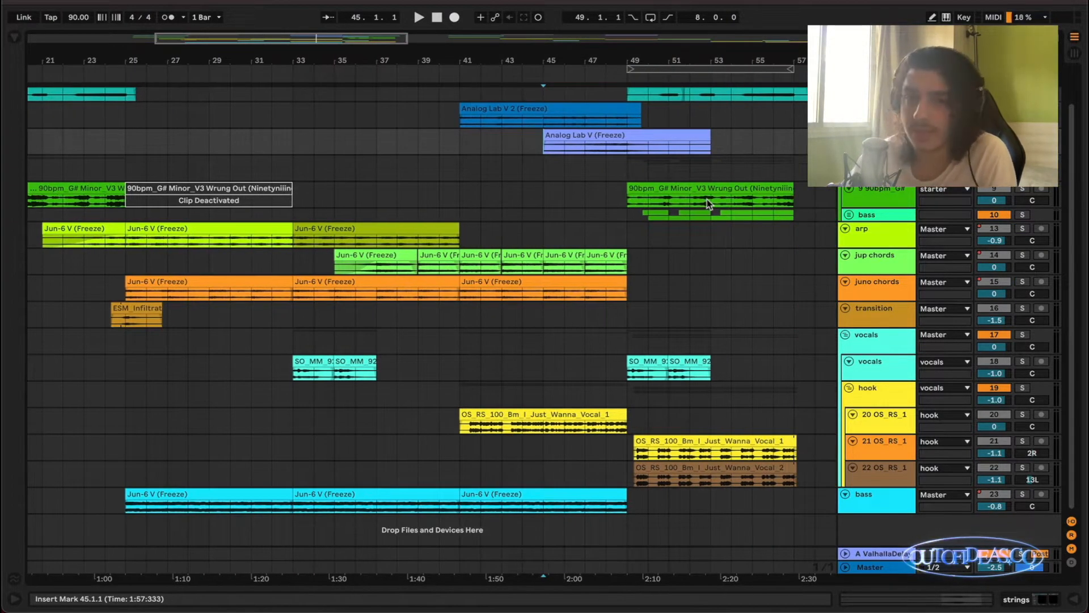
key(space)
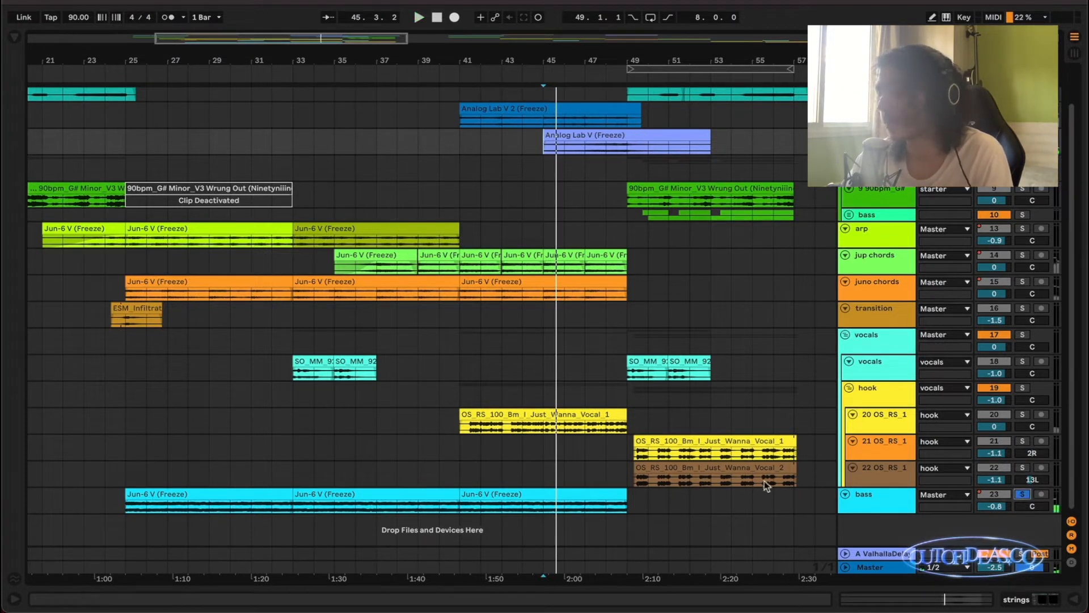
Audition the strings track's Analog Lab V clip from bar 45 in a zoomed view and return to the full arrangement.
scroll(654, 295, up, 1)
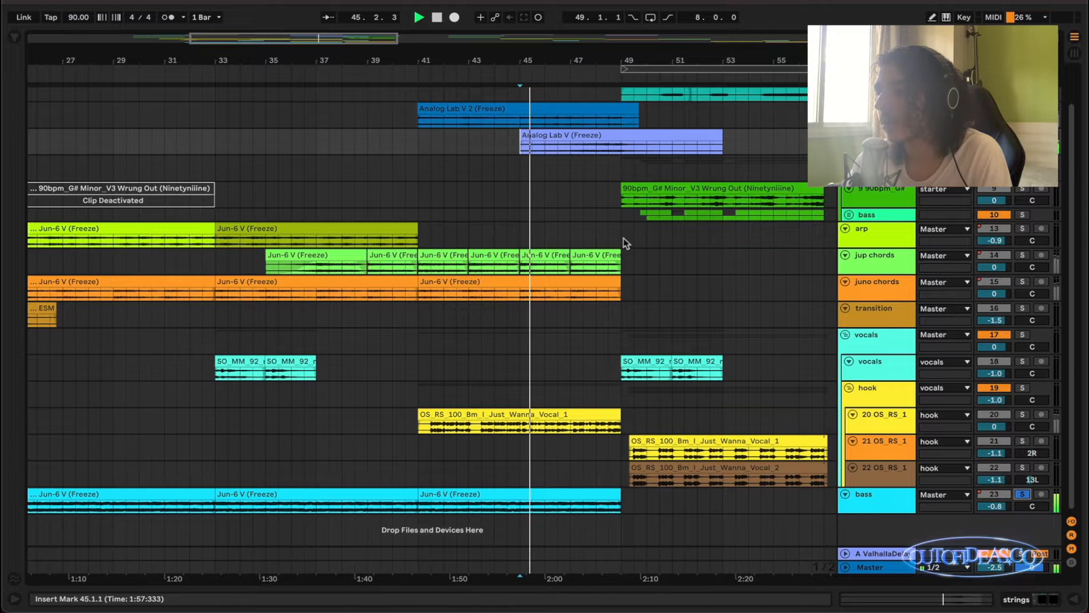
click(658, 151)
key(z)
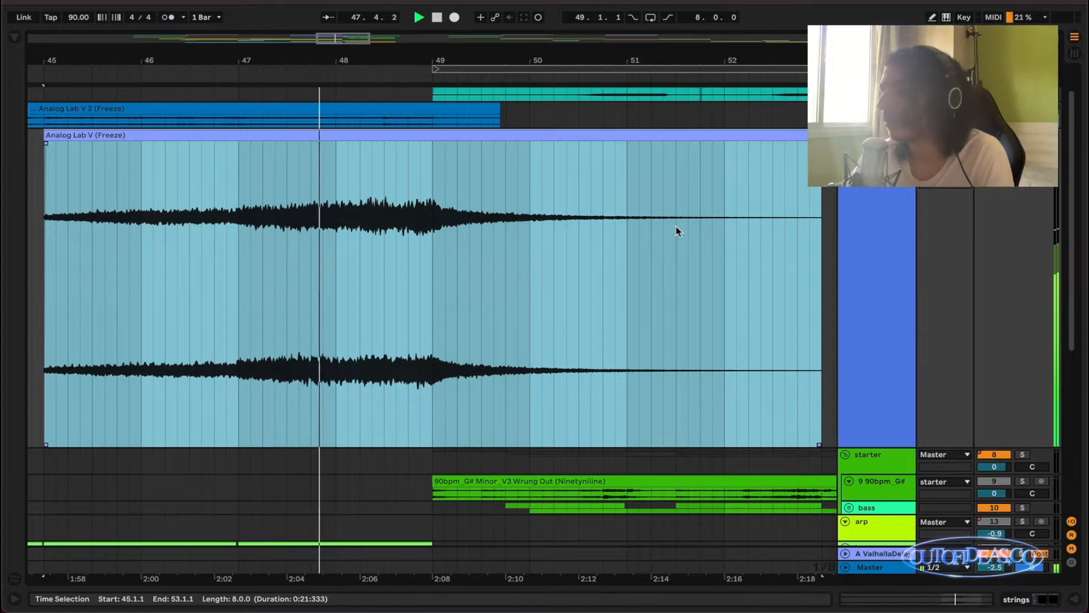
key(x)
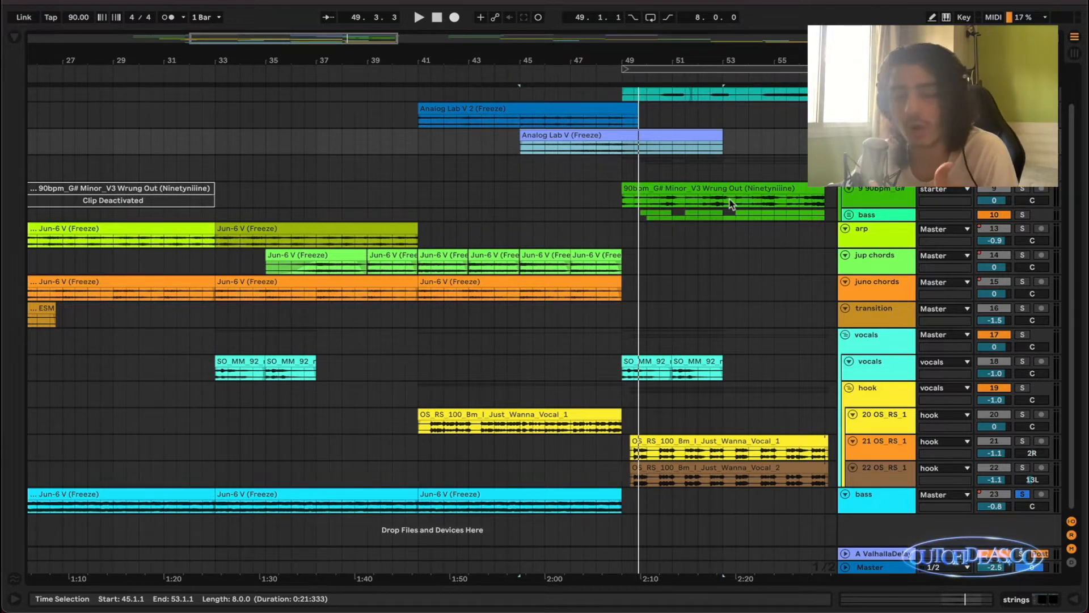
Solo the arp and juno chords tracks together with the bass.
scroll(736, 202, left, 1)
scroll(732, 195, down, 3)
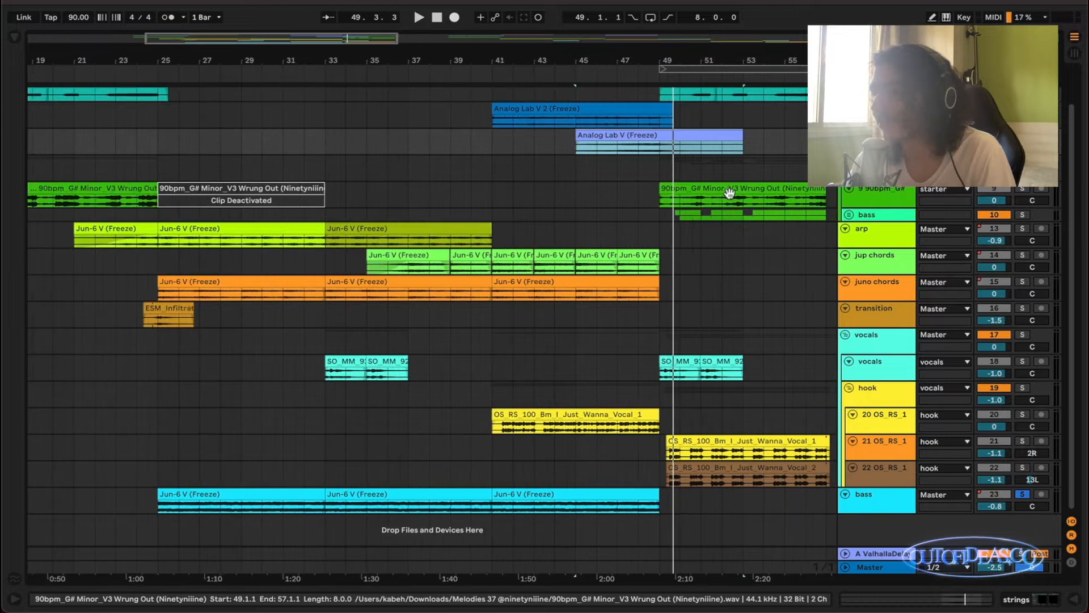
click(903, 239)
click(1023, 228)
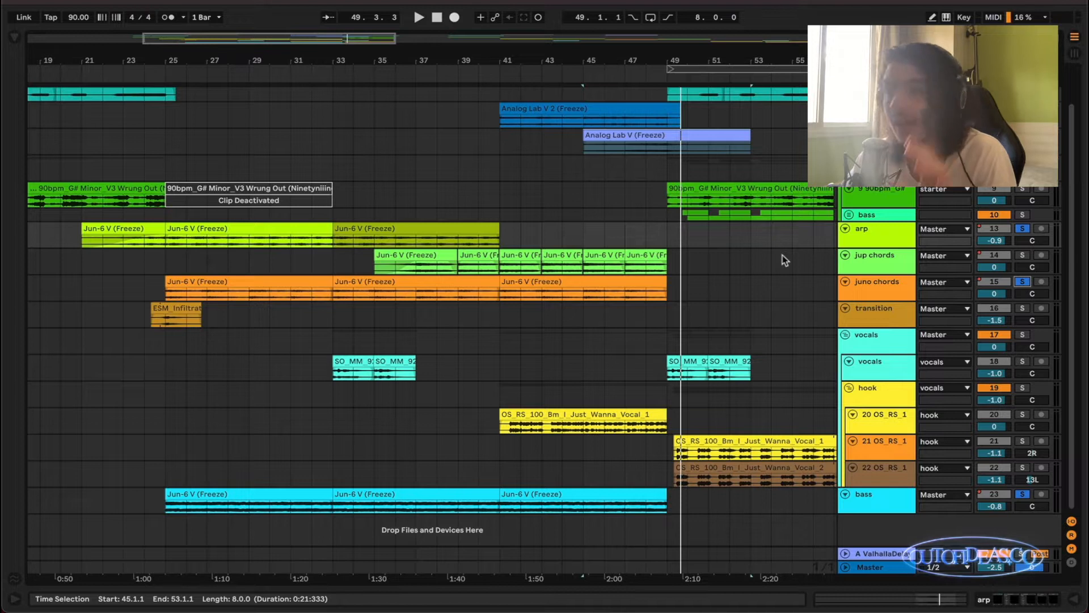
Play the prophet lead track's Analog Lab V 2 clip from bar 41 in a zoomed view and return to the full arrangement.
click(499, 117)
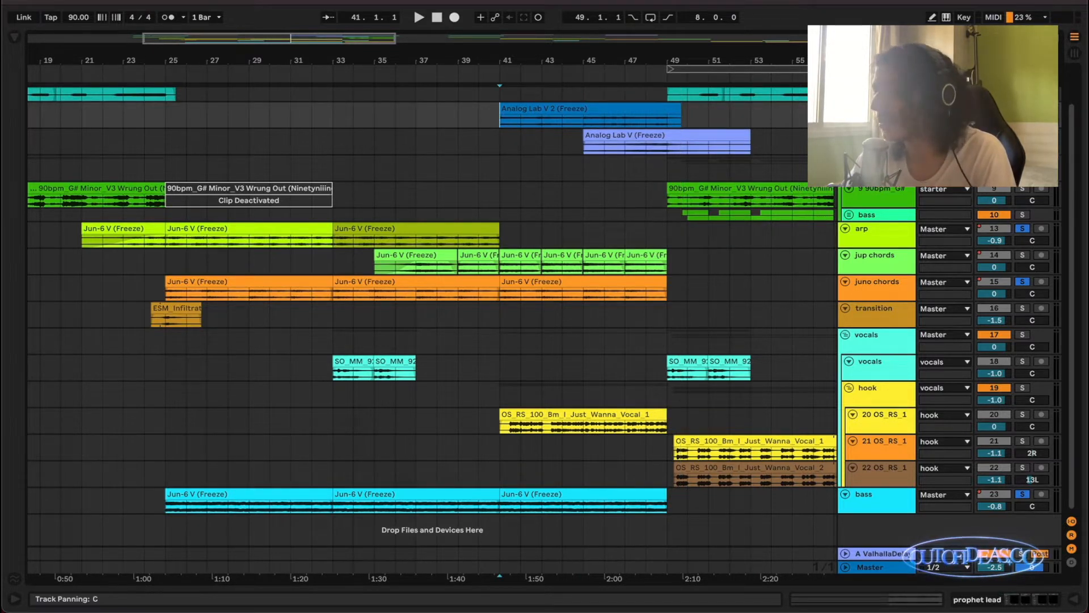
key(space)
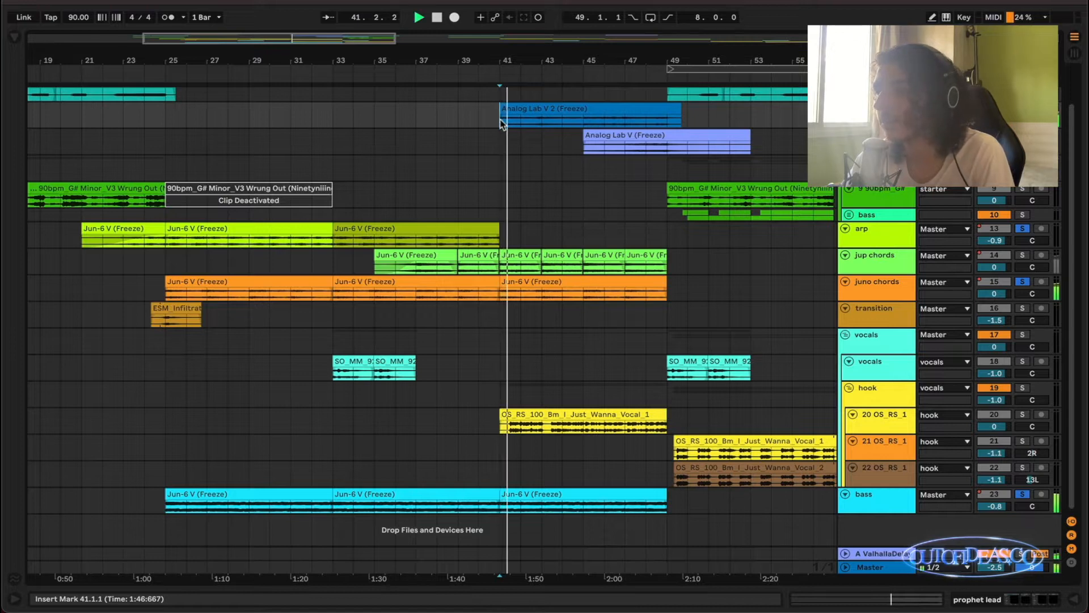
click(570, 125)
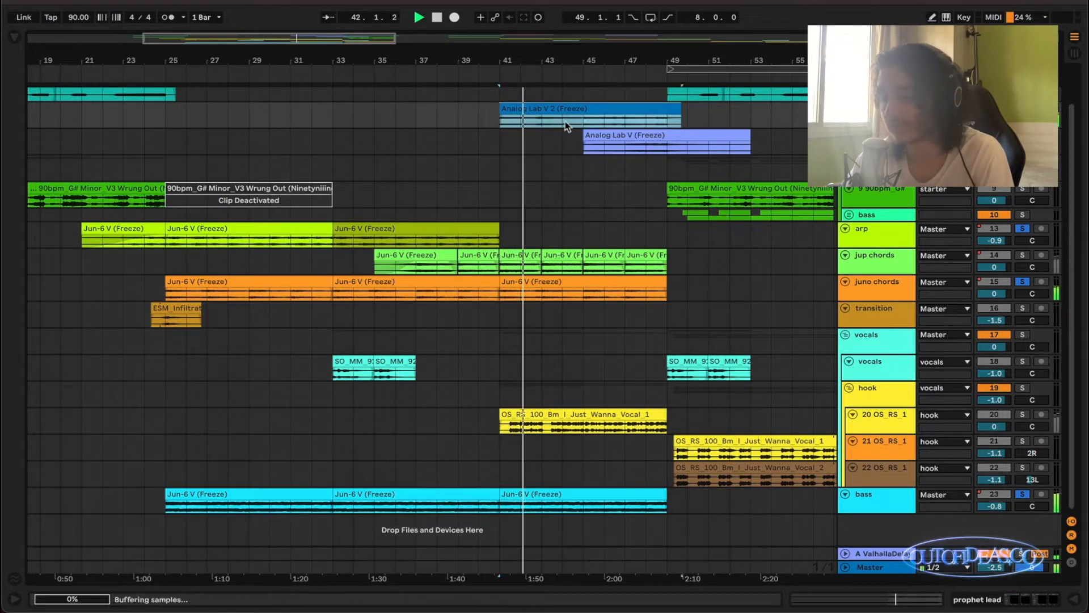
key(z)
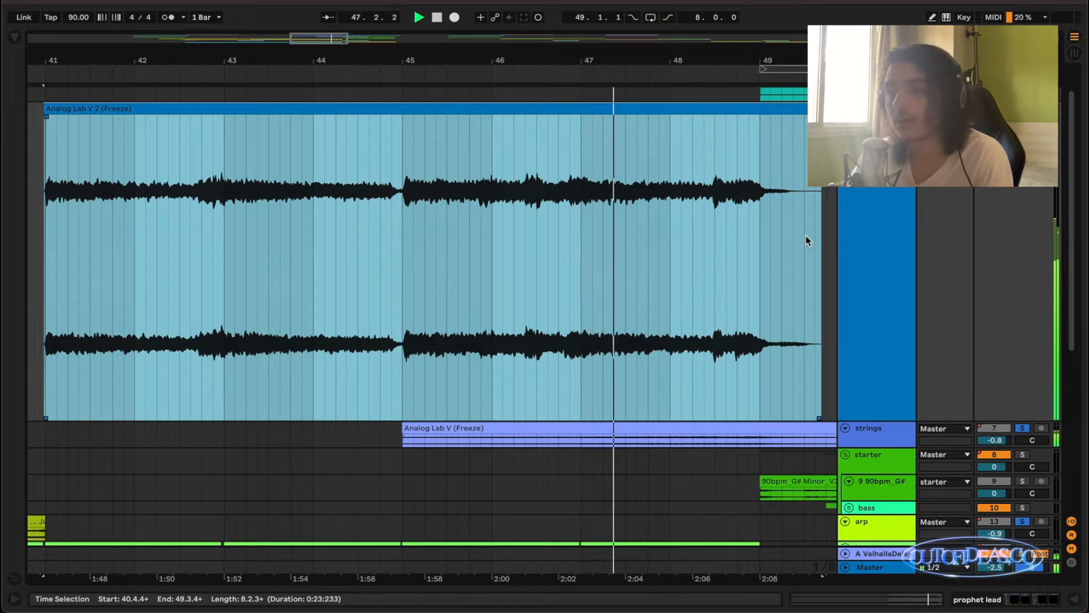
key(x)
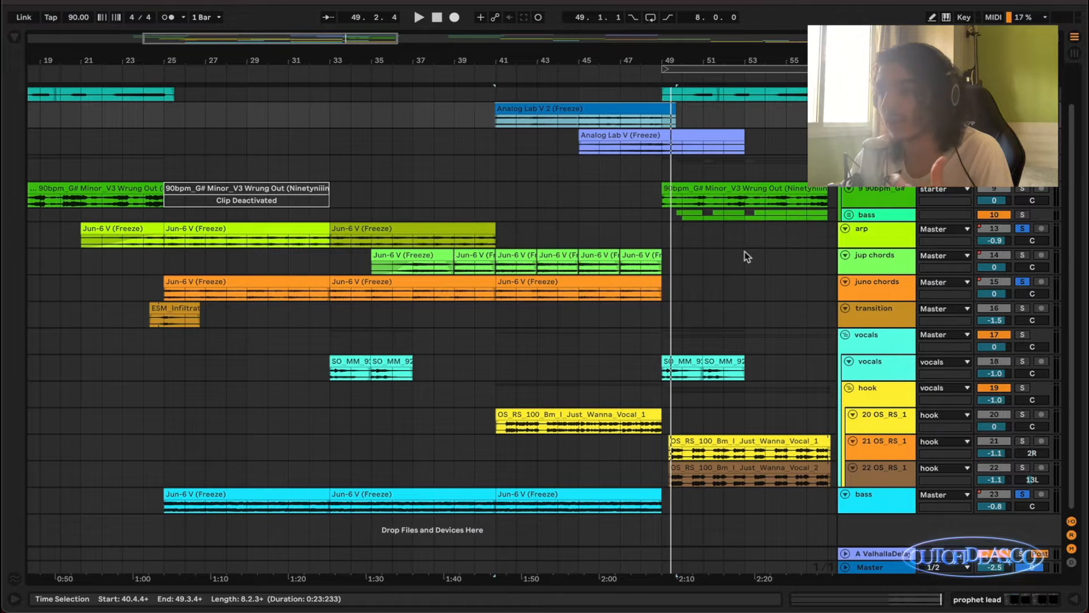
Highlight bars 40 to 54 across the prophet lead and strings tracks, and clear the highlight by placing the insert marker at 40.1.1.
drag(764, 141, 476, 121)
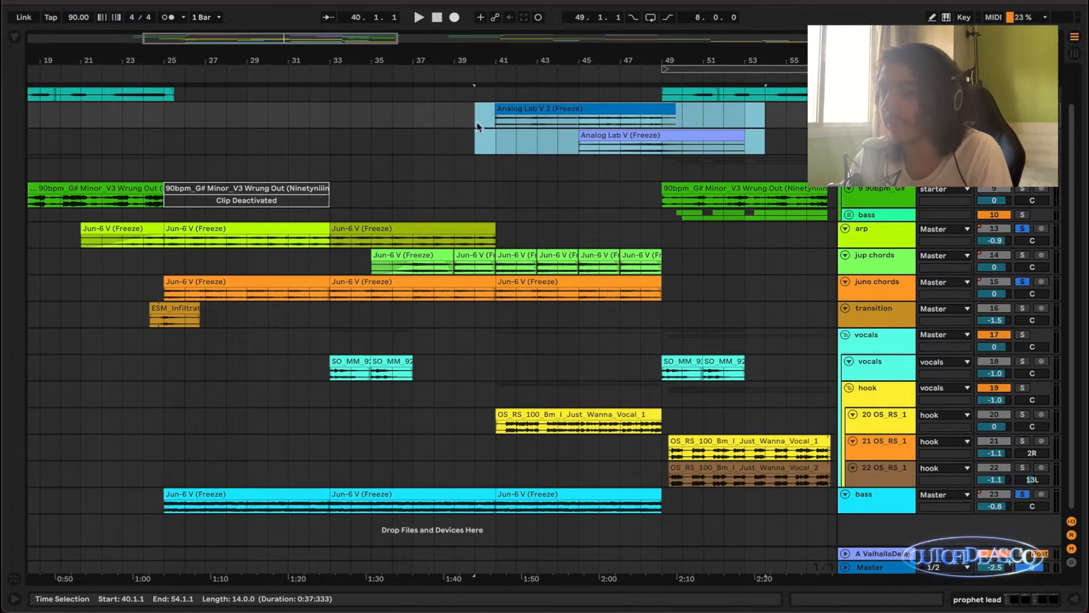
click(476, 122)
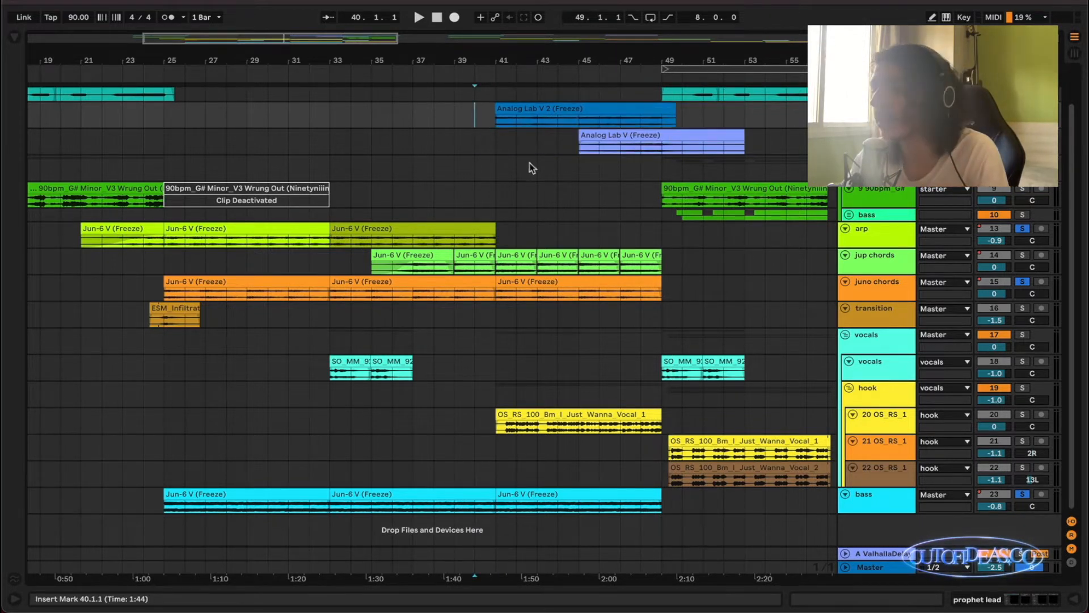
scroll(564, 193, left, 2)
Solo the jup chords track, select all its clips from bar 35 to 49 and zoom in on them.
click(875, 271)
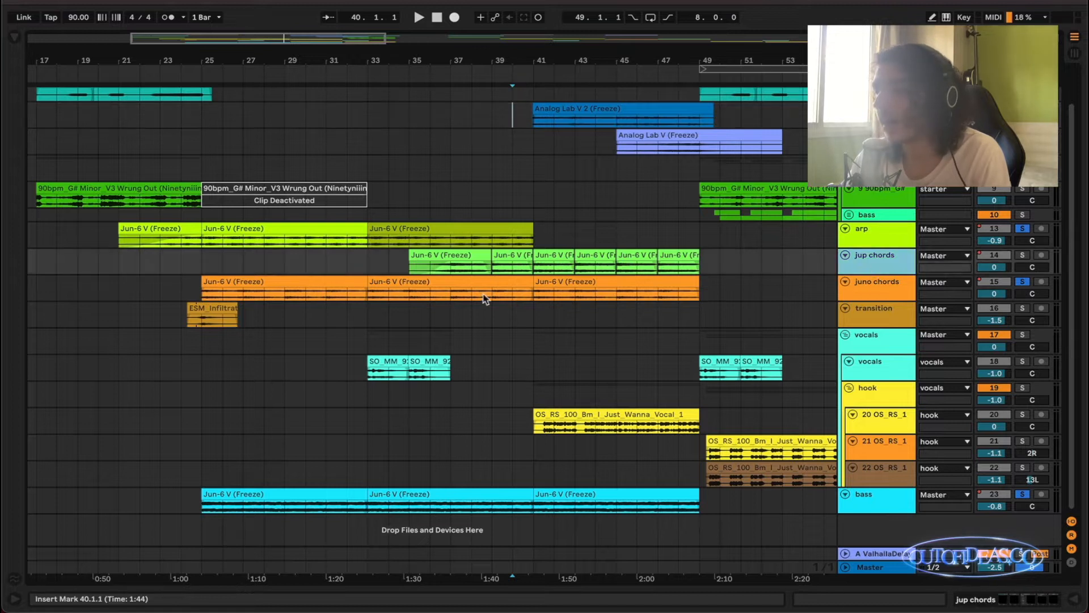
click(452, 270)
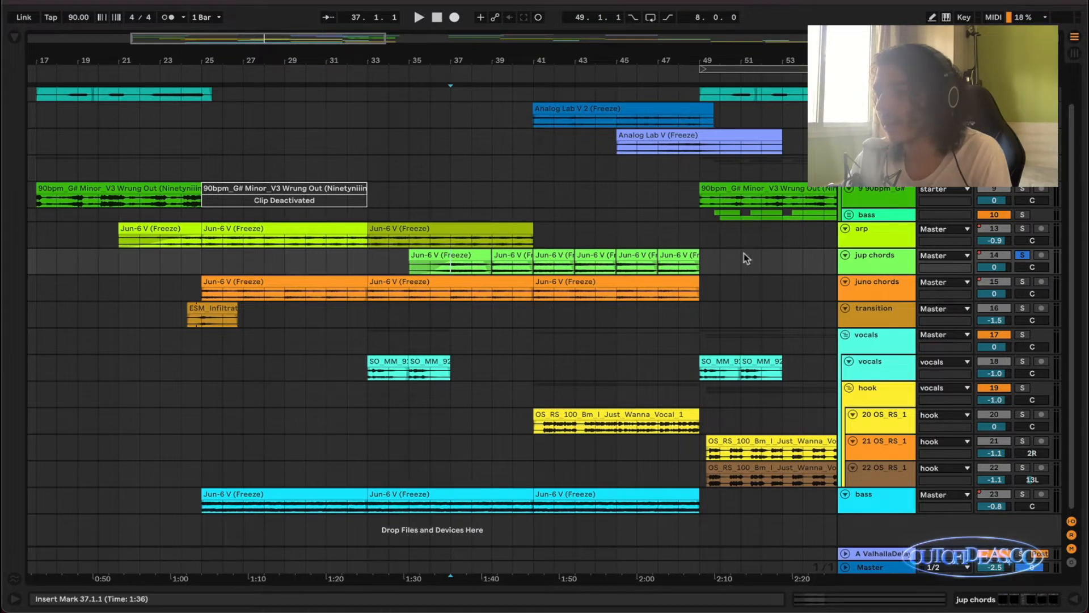
click(684, 252)
shift+click(461, 254)
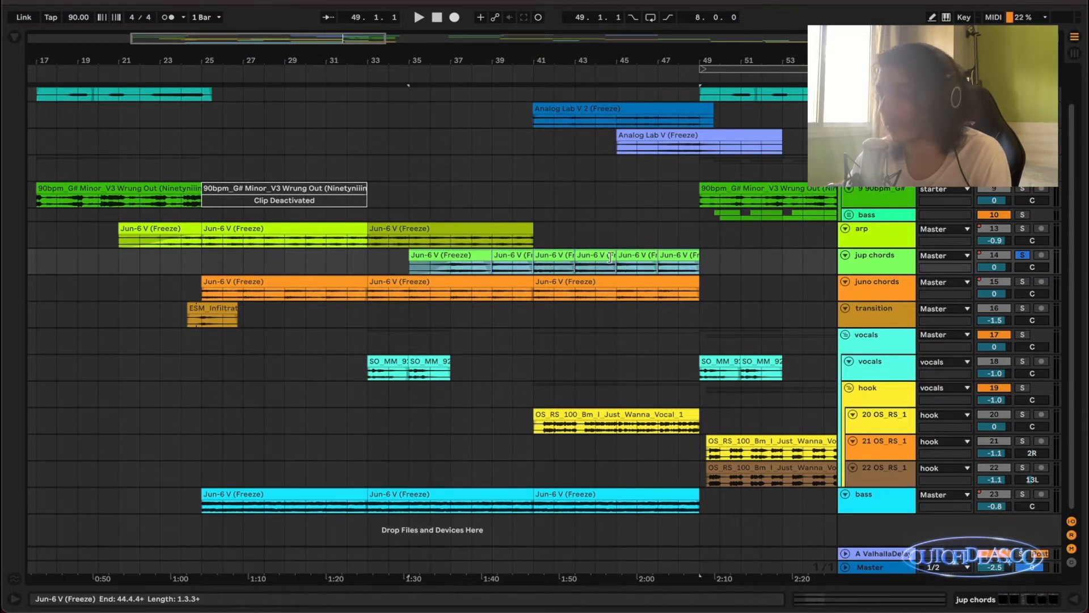
key(z)
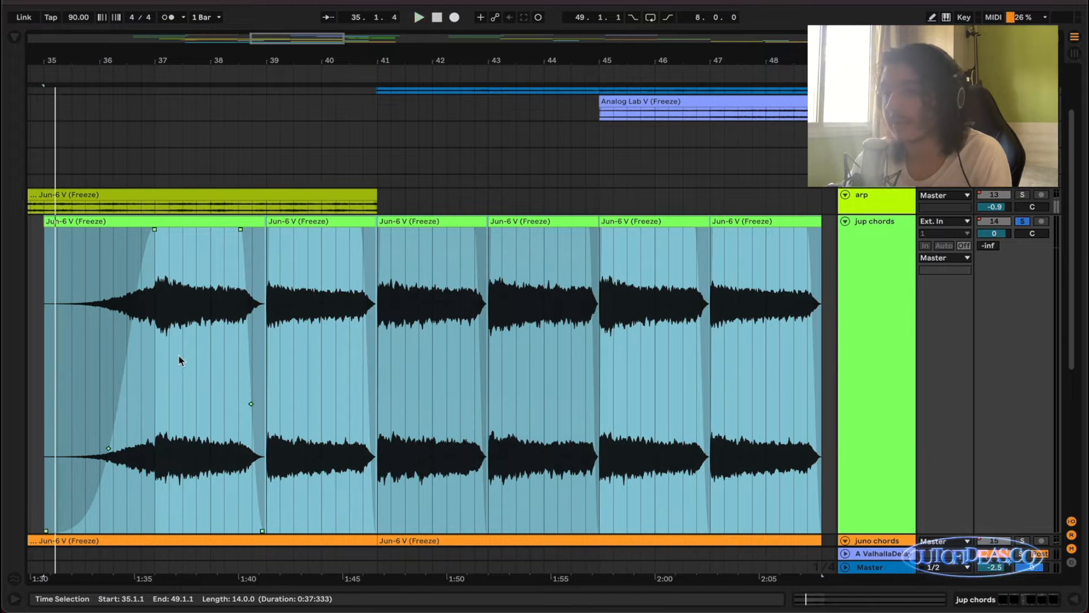
Place the insert marker at 37.1.1 on the jup chords track and play its chords from there.
click(158, 356)
scroll(170, 351, down, 3)
key(space)
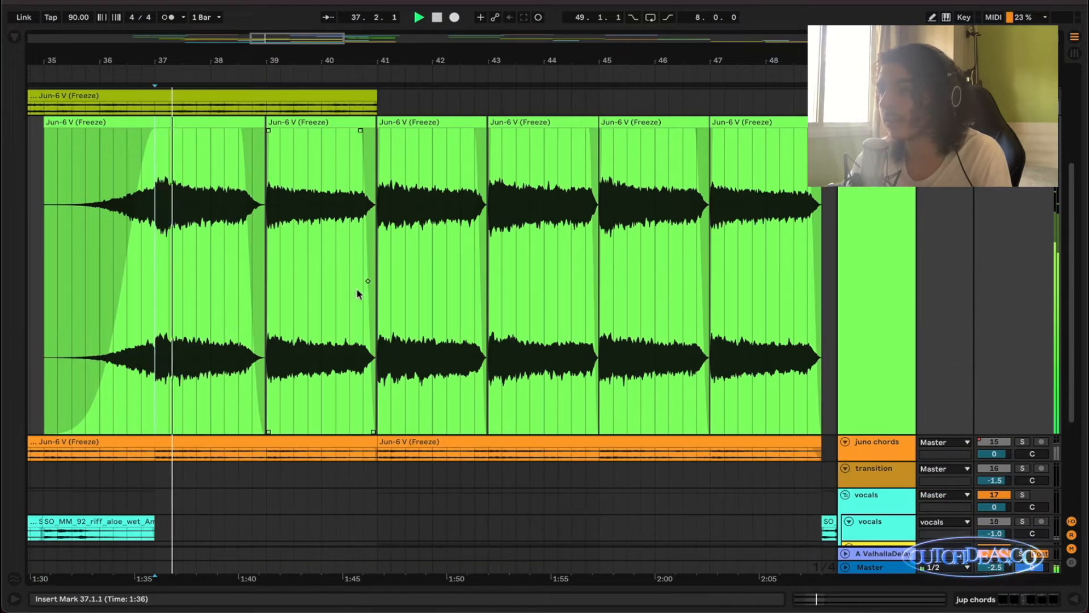
scroll(333, 284, down, 1)
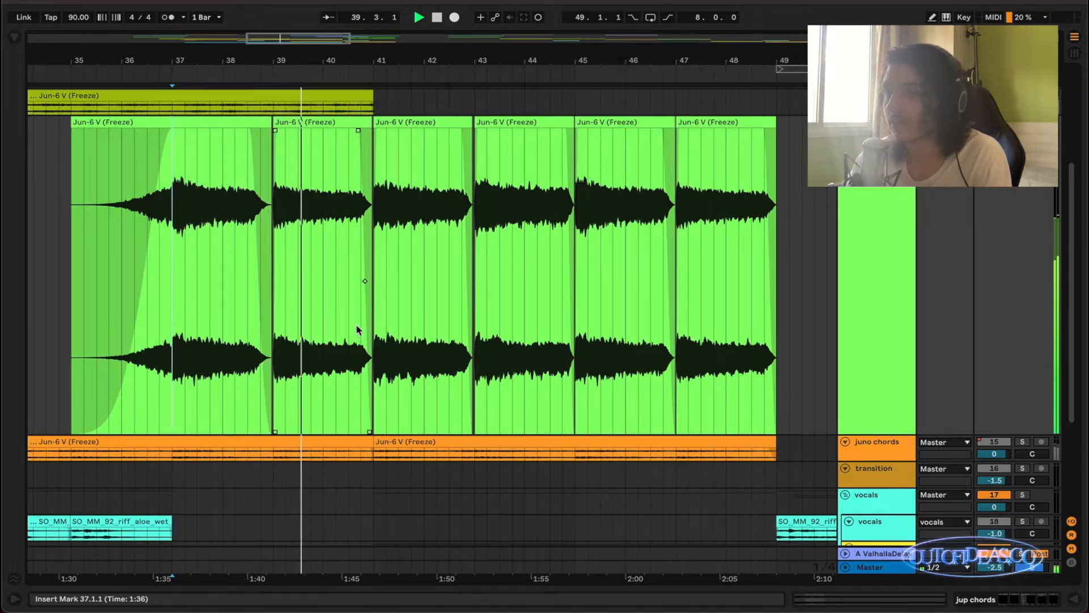
scroll(356, 318, up, 1)
scroll(367, 312, left, 1)
scroll(369, 312, down, 1)
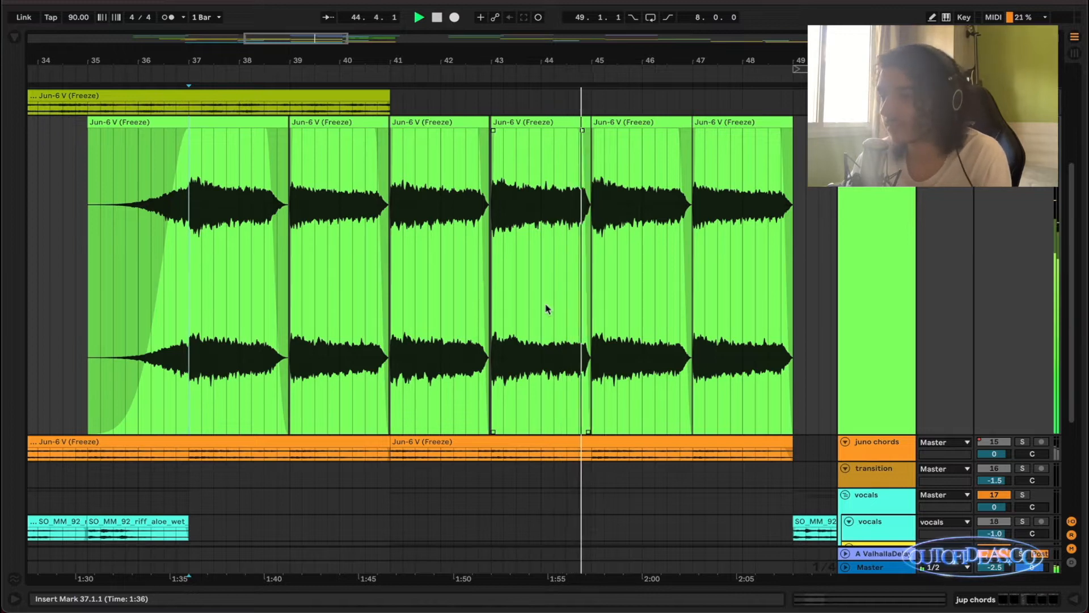
Solo the bass together with jup chords, listen to both layers, and return to the full arrangement.
scroll(545, 308, down, 5)
click(1022, 494)
scroll(684, 394, up, 3)
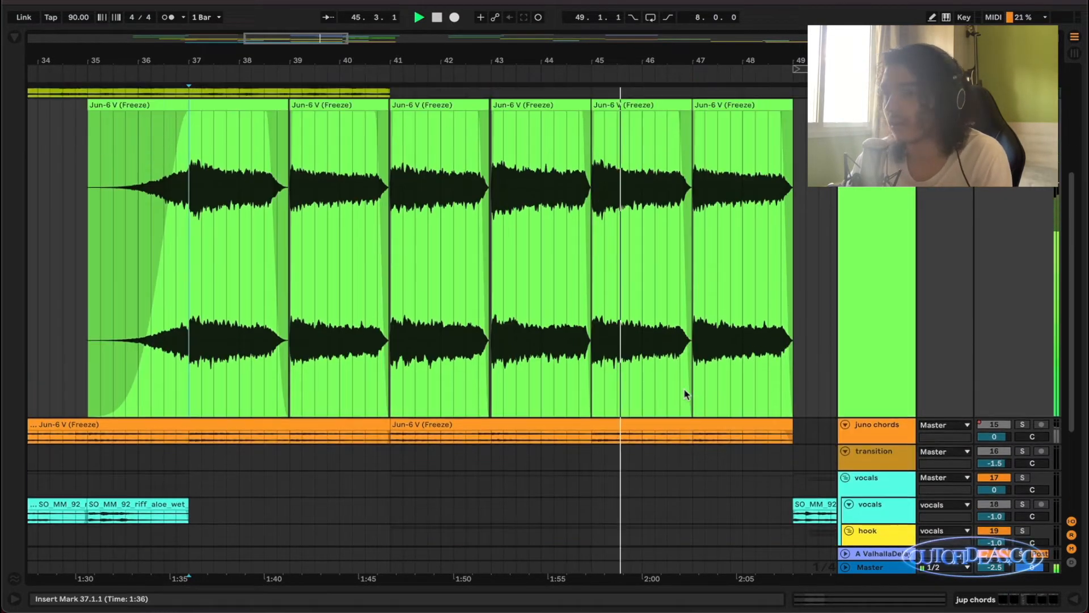
scroll(684, 393, down, 2)
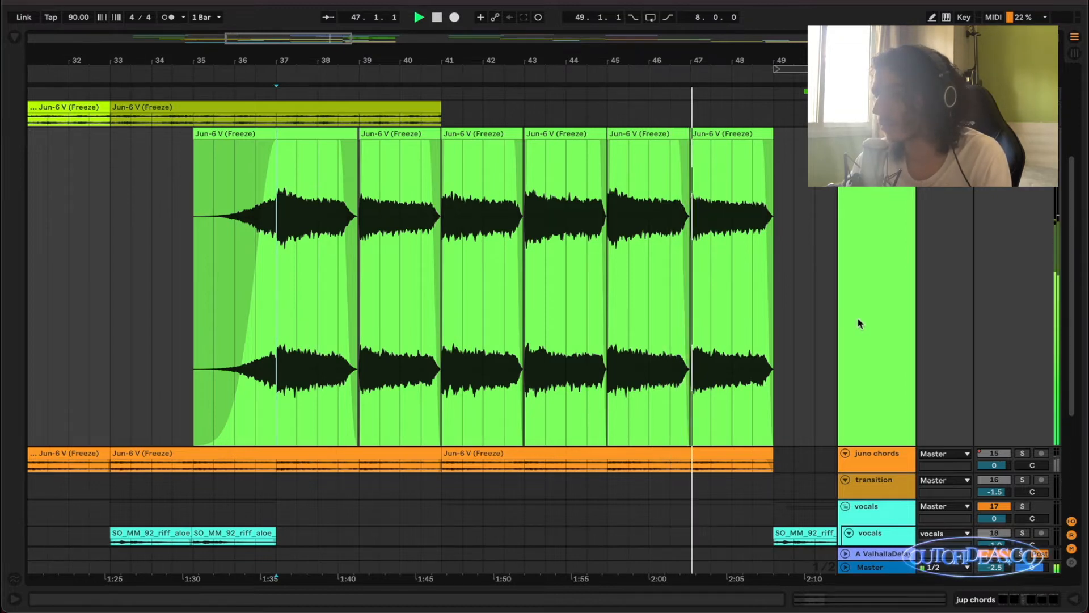
key(x)
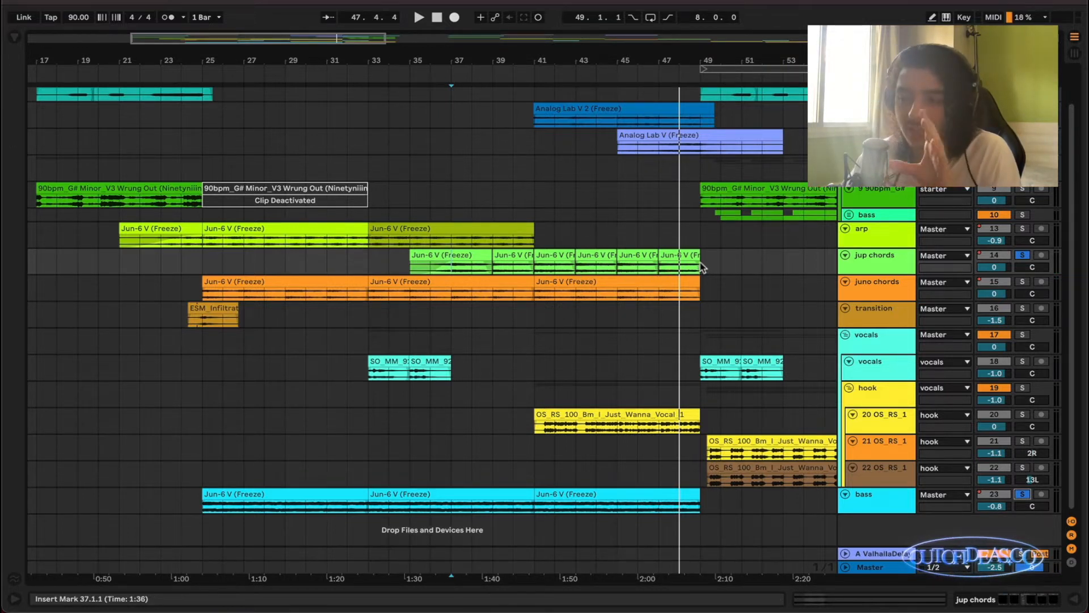
Open the jup chords track's device chain to examine its effects, and hide it again.
double_click(883, 264)
click(882, 265)
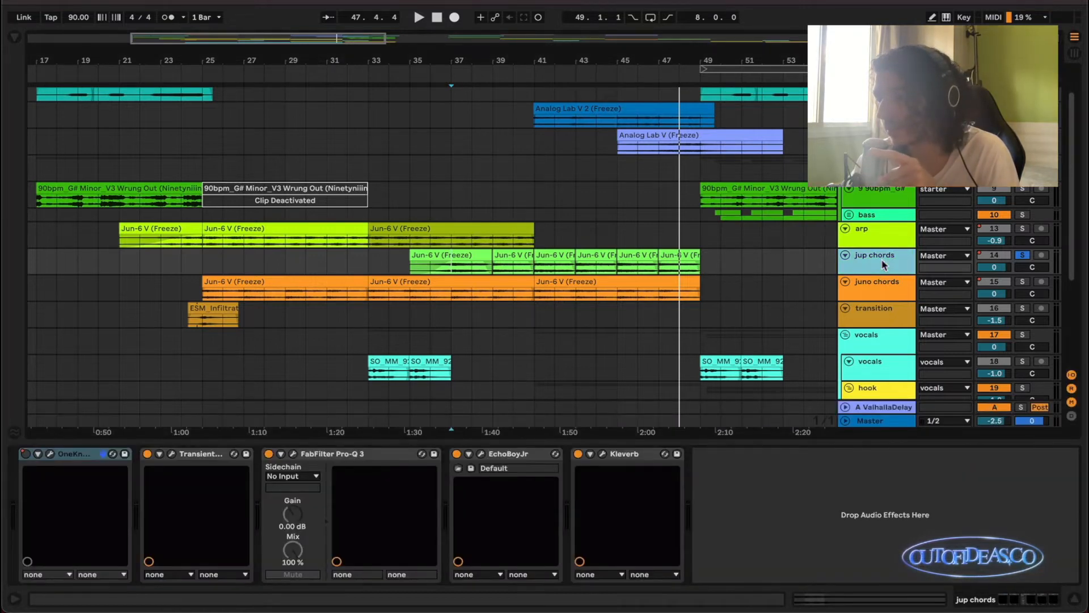
drag(856, 442, 860, 545)
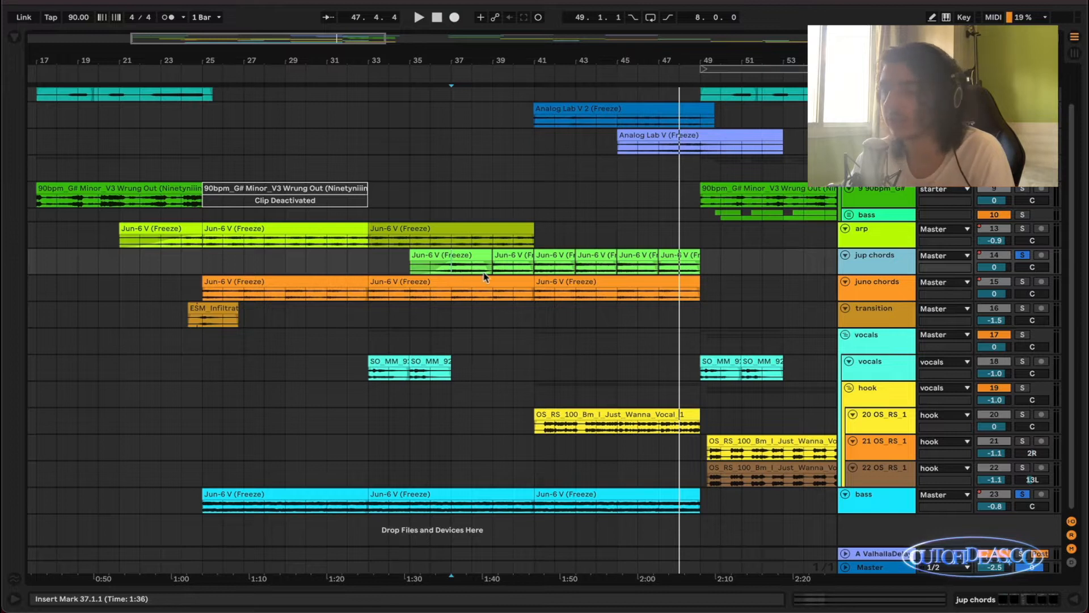
Solo only the arp track, audition its clip from bar 33 to 41 in a zoomed view, and return to the full arrangement.
scroll(536, 280, down, 2)
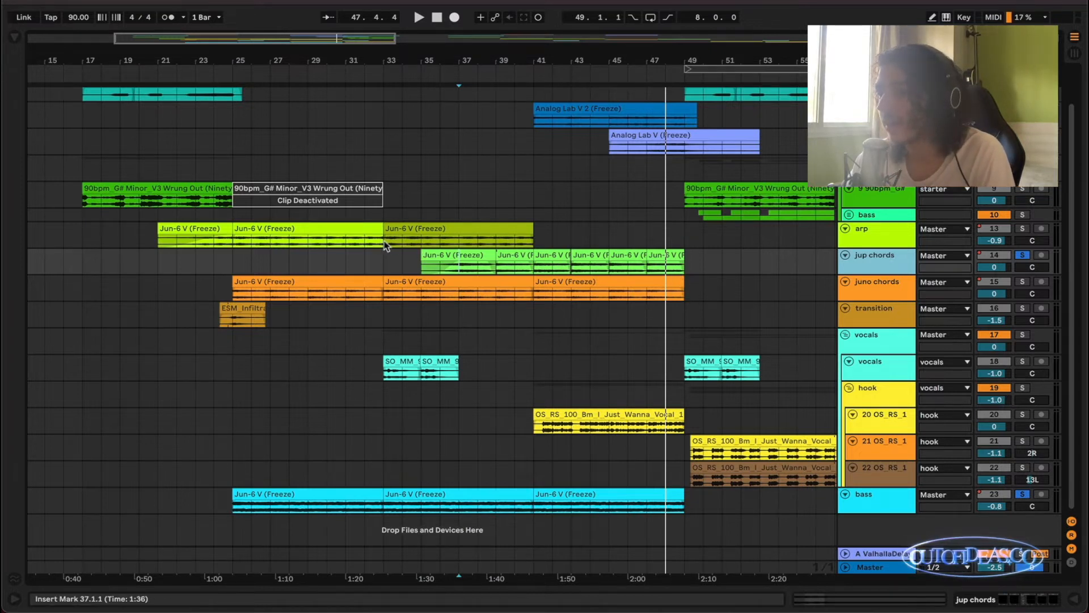
scroll(386, 246, up, 2)
click(400, 244)
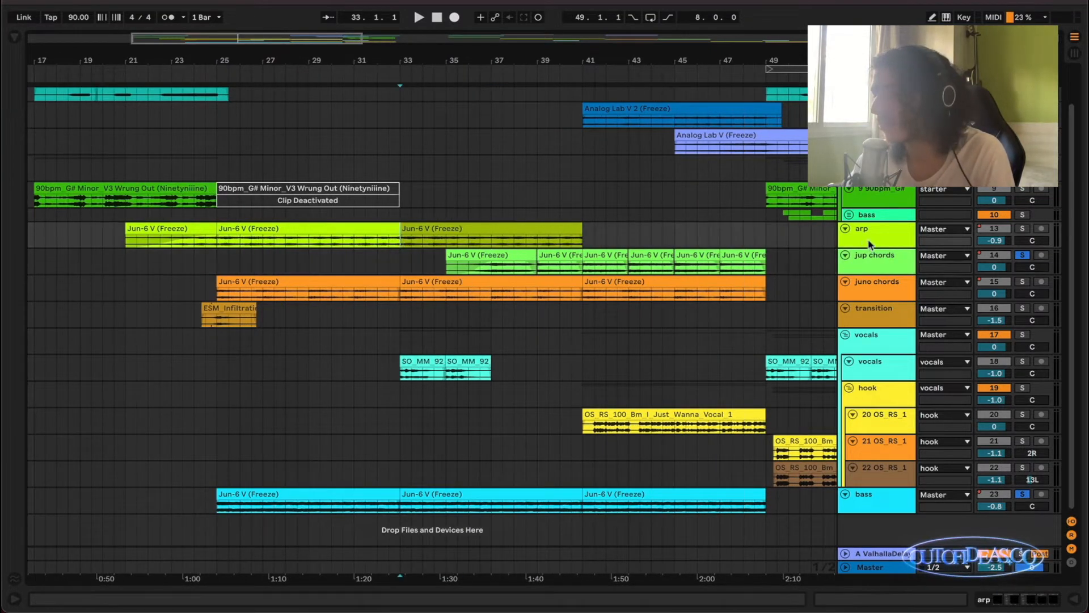
key(s)
click(505, 229)
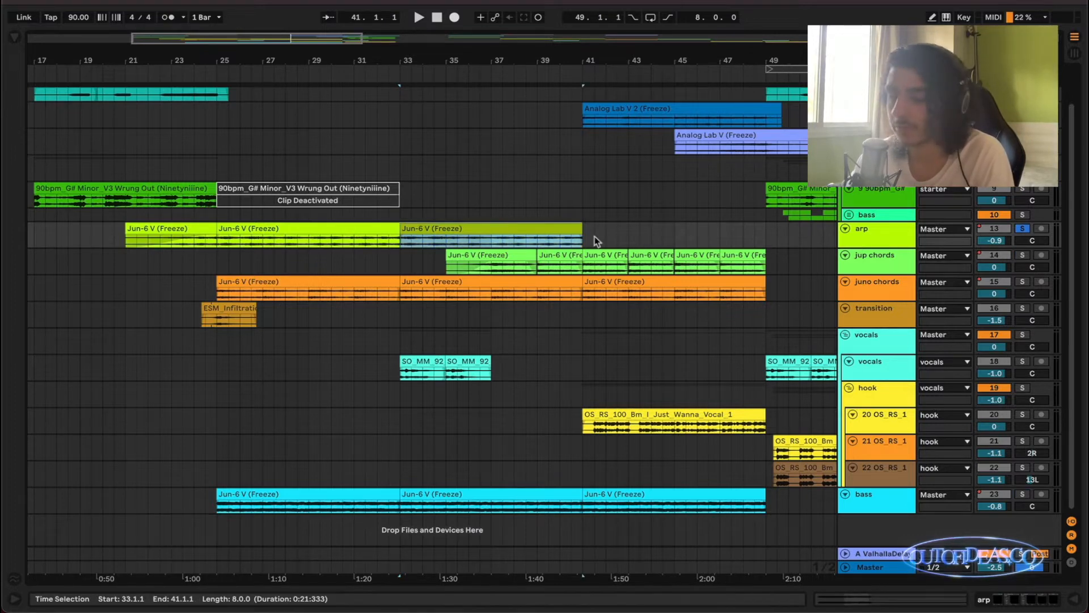
key(z)
key(space)
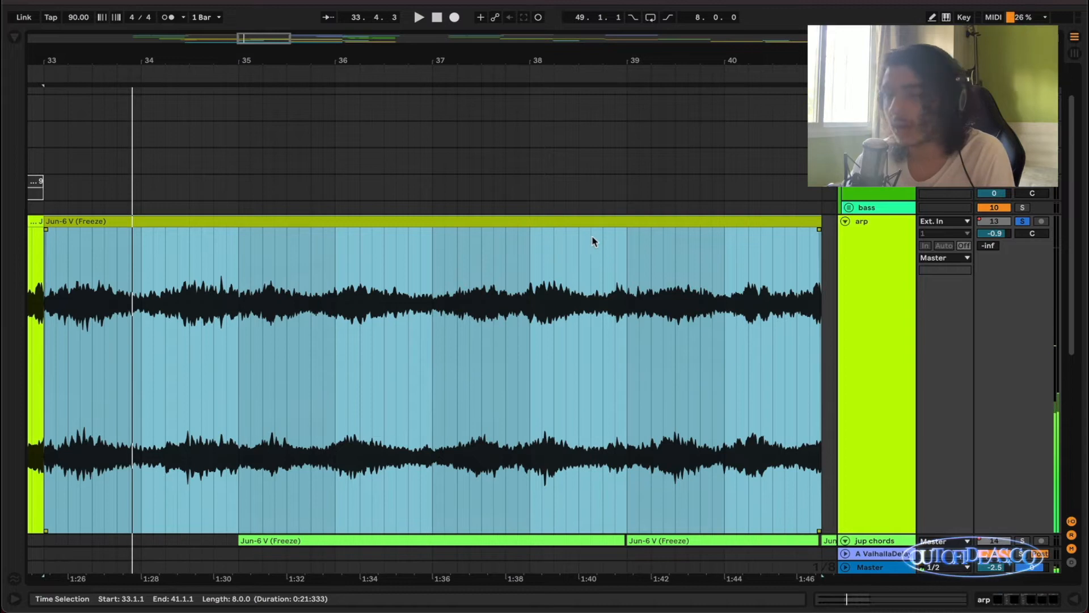
key(x)
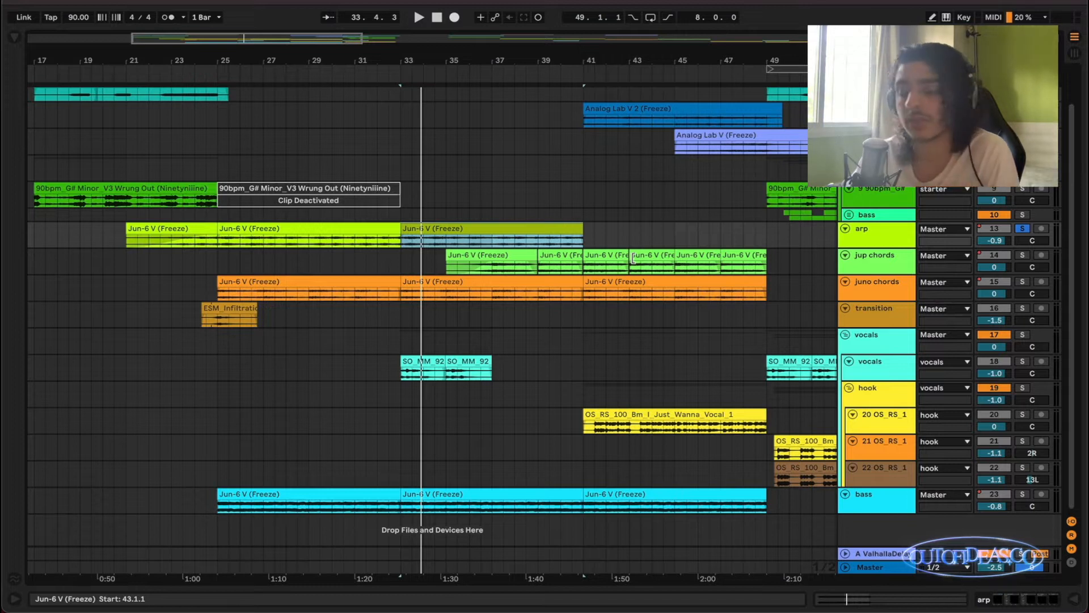
Add the bass track to the soloed arp.
super+click(1026, 495)
scroll(748, 439, down, 1)
scroll(743, 423, right, 1)
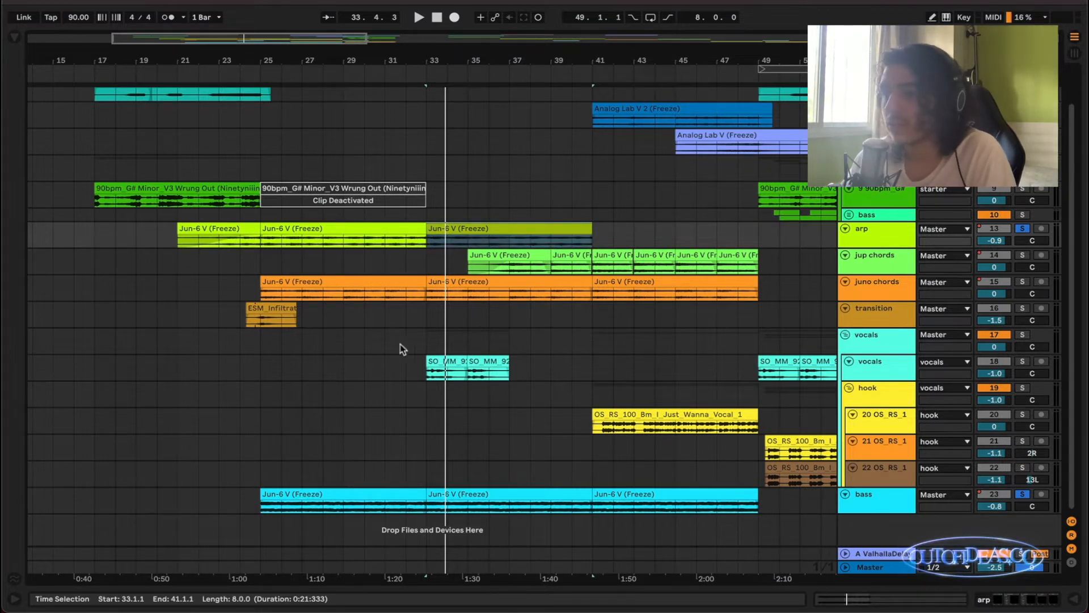
Solo the vocals and play the vocal riff clips from bar 33.
click(430, 340)
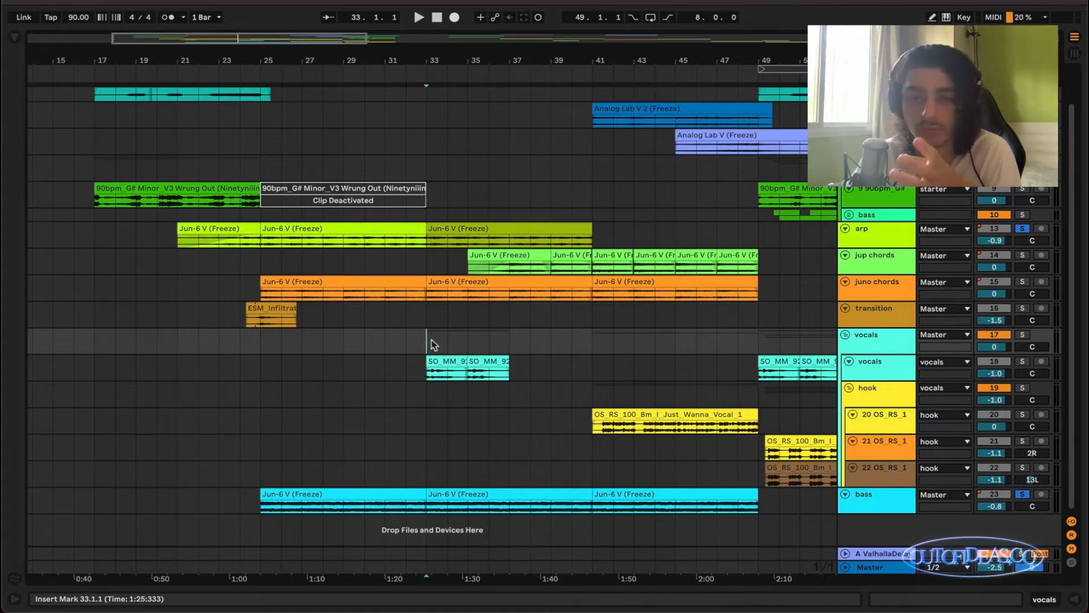
scroll(433, 339, right, 2)
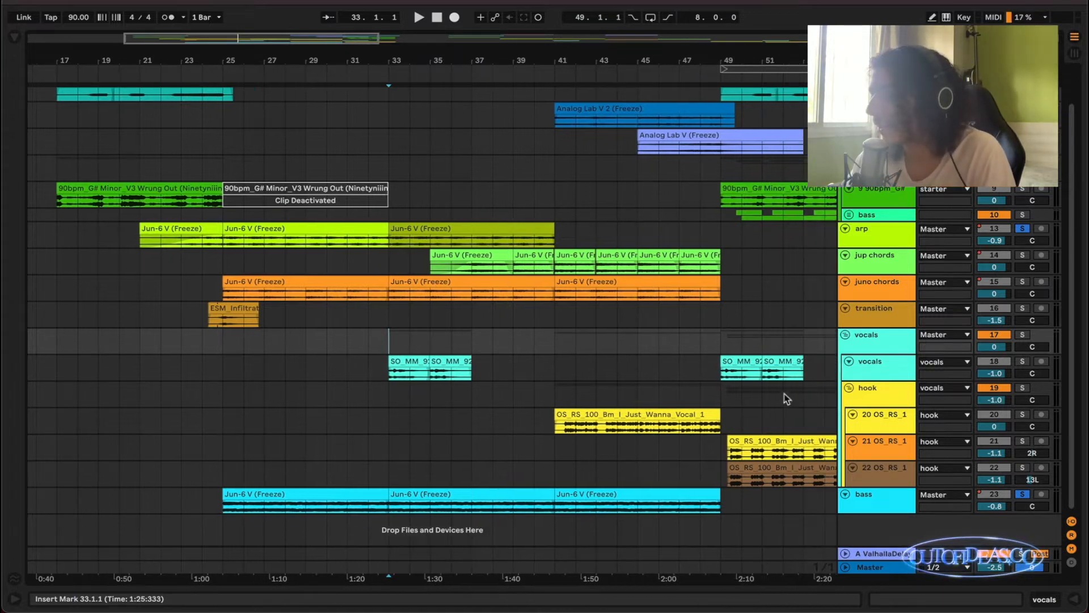
click(1022, 334)
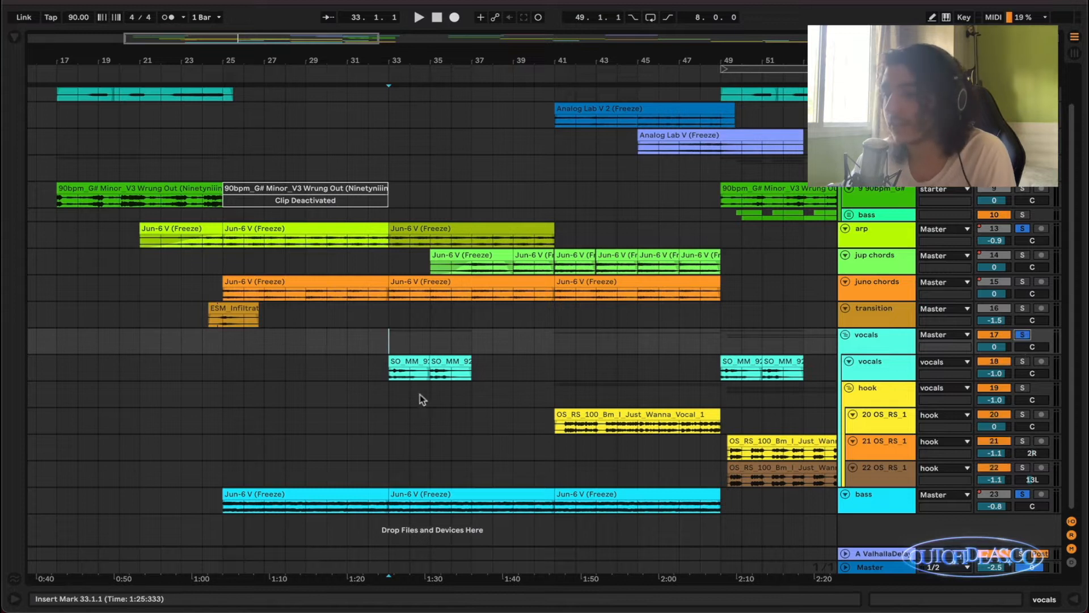
click(389, 374)
key(space)
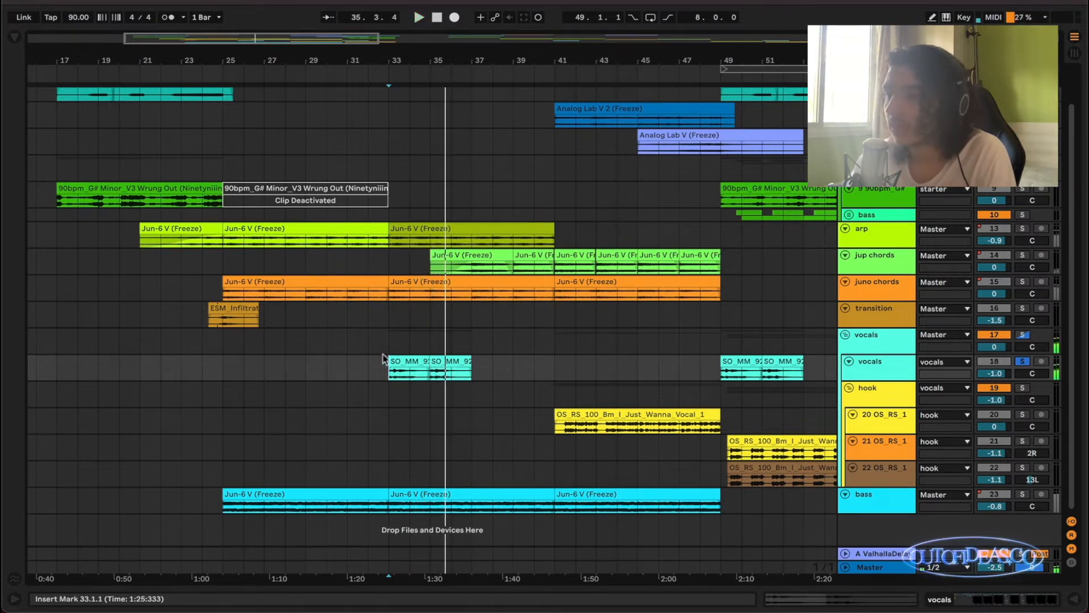
Place the insert marker at 33.1.1 on the vocals group track and solo the whole group.
click(387, 334)
key(space)
key(s)
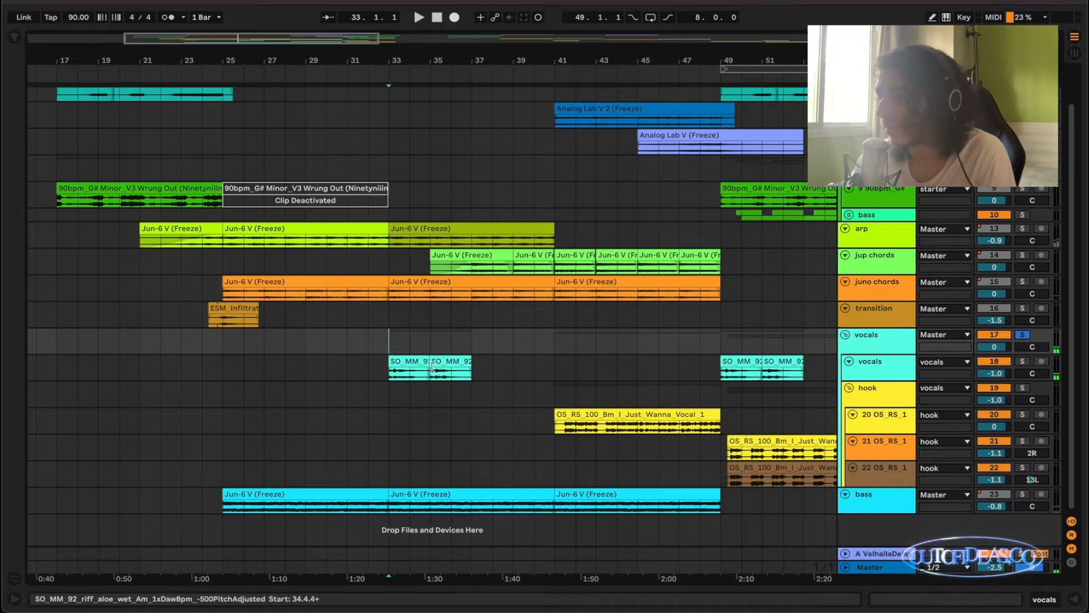
Play from bar 33 and unsolo the vocals group to hear the riff within the full arrangement.
key(space)
key(s)
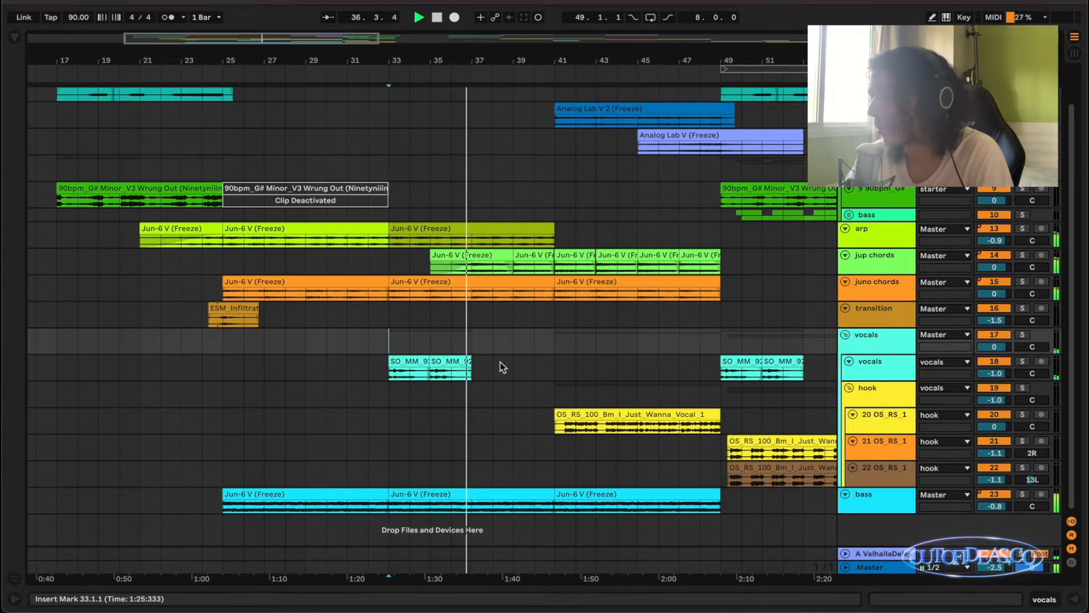
key(space)
scroll(502, 364, left, 5)
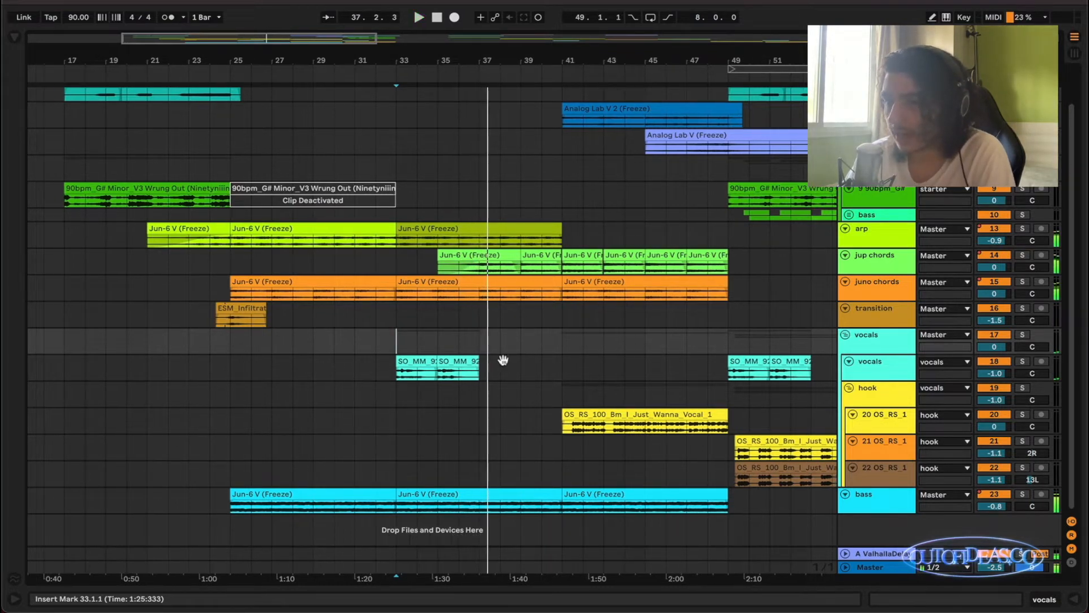
Solo the transition track, play its clip from 24.4.1, and bring back the full mix.
scroll(404, 349, up, 5)
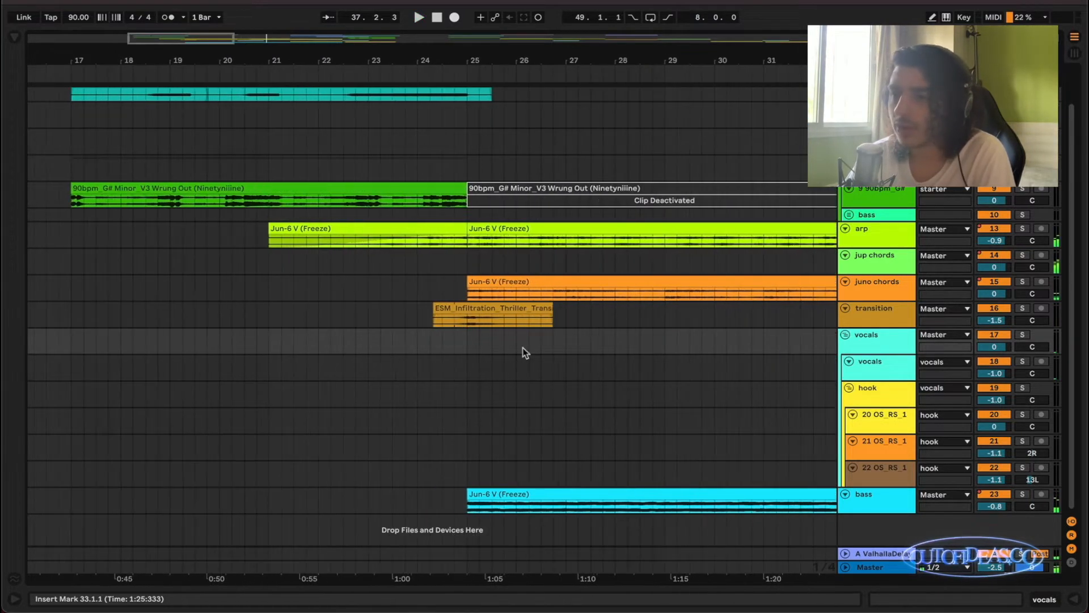
click(430, 319)
key(s)
click(455, 321)
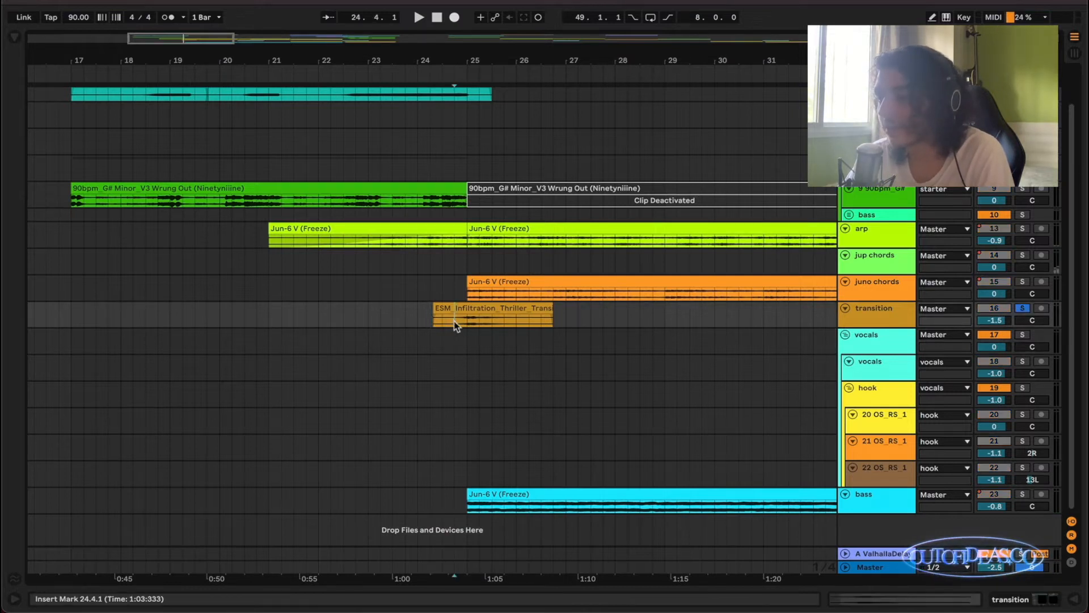
scroll(454, 321, down, 2)
key(space)
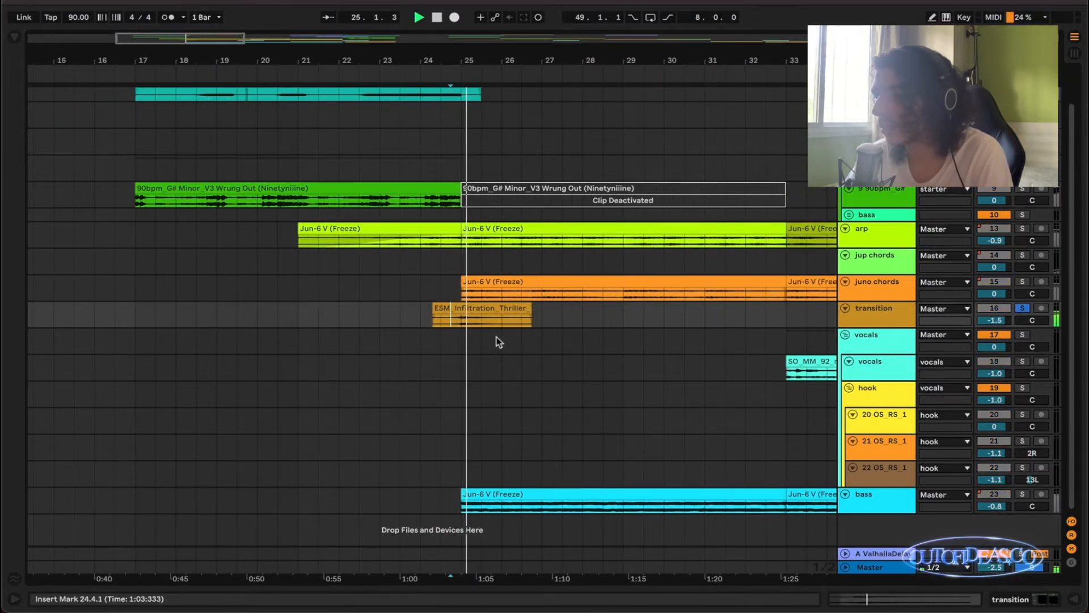
key(s)
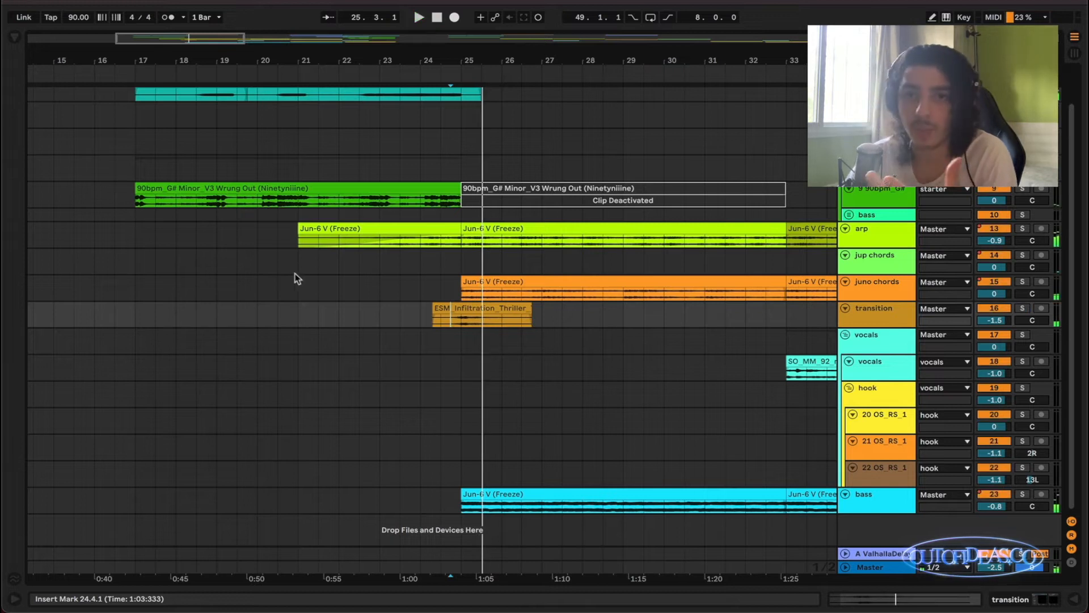
Play the transition clip from its start at 24.2.2 together with all the other tracks.
click(433, 311)
key(space)
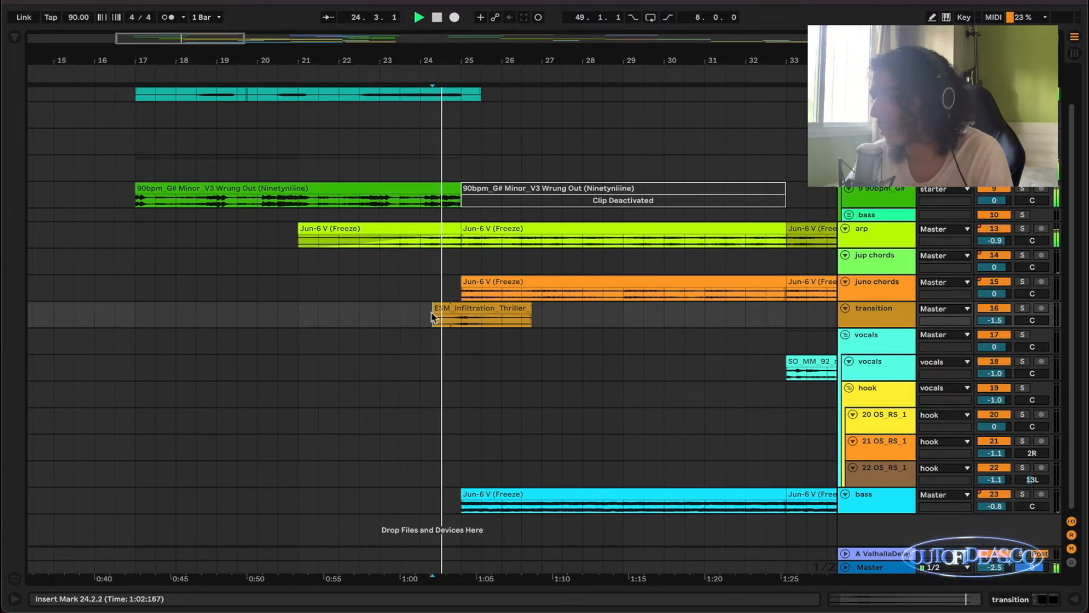
scroll(448, 315, down, 1)
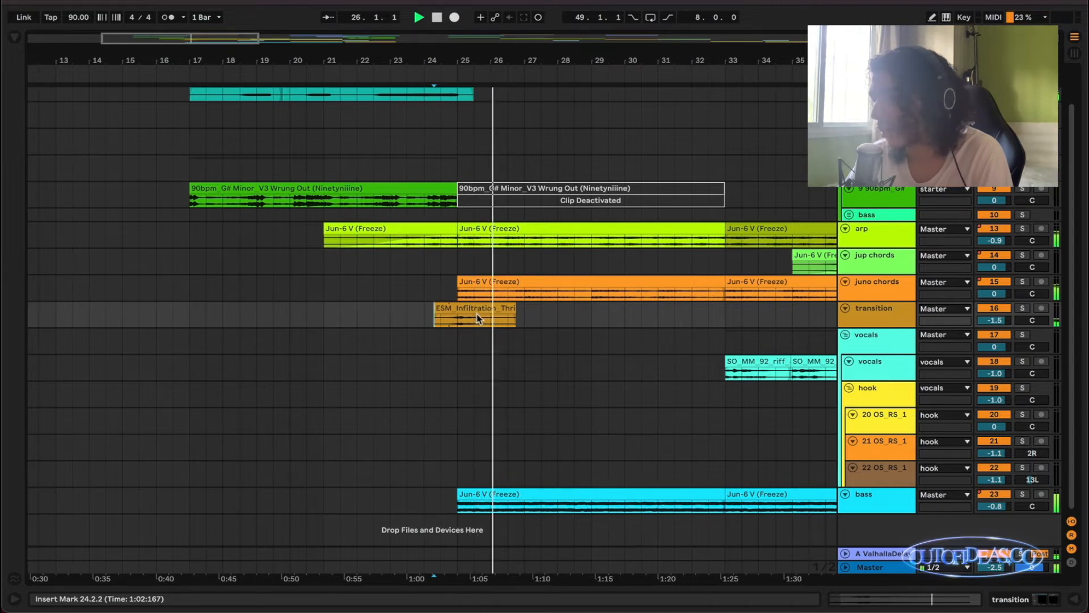
scroll(328, 328, up, 1)
scroll(328, 324, left, 1)
key(space)
Select the arp clip from bar 21 to 25 and enlarge the arp track to show its fade-in curve.
click(339, 244)
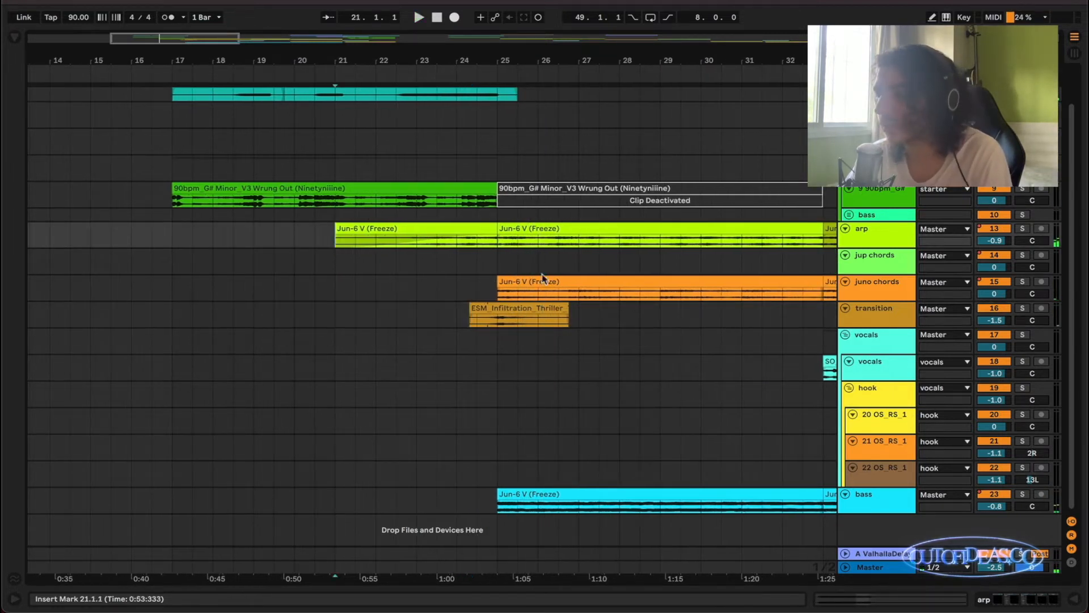
click(478, 229)
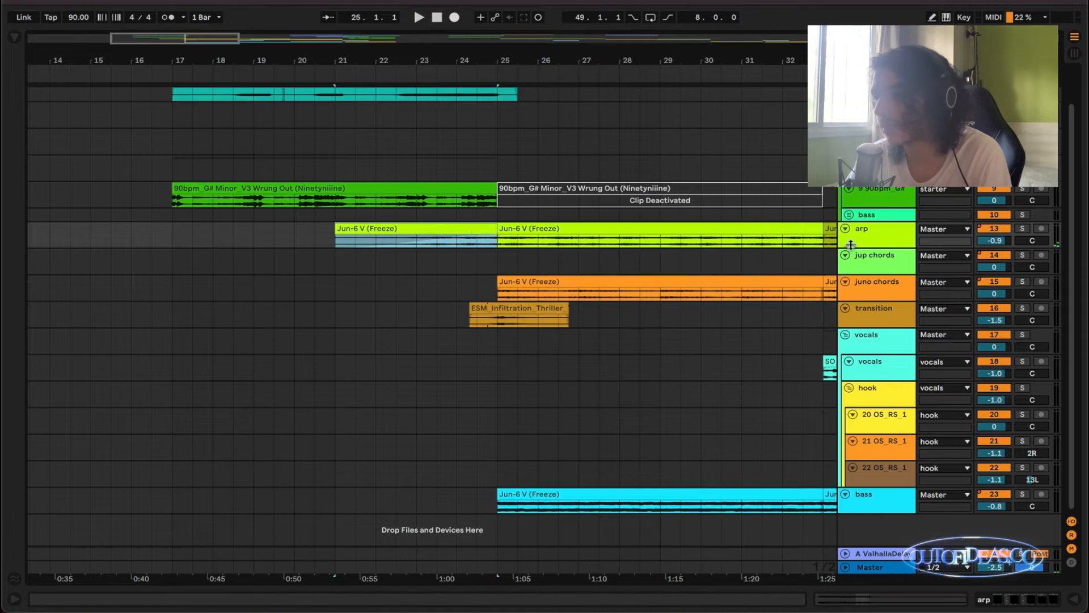
drag(869, 246, 868, 356)
scroll(397, 324, up, 2)
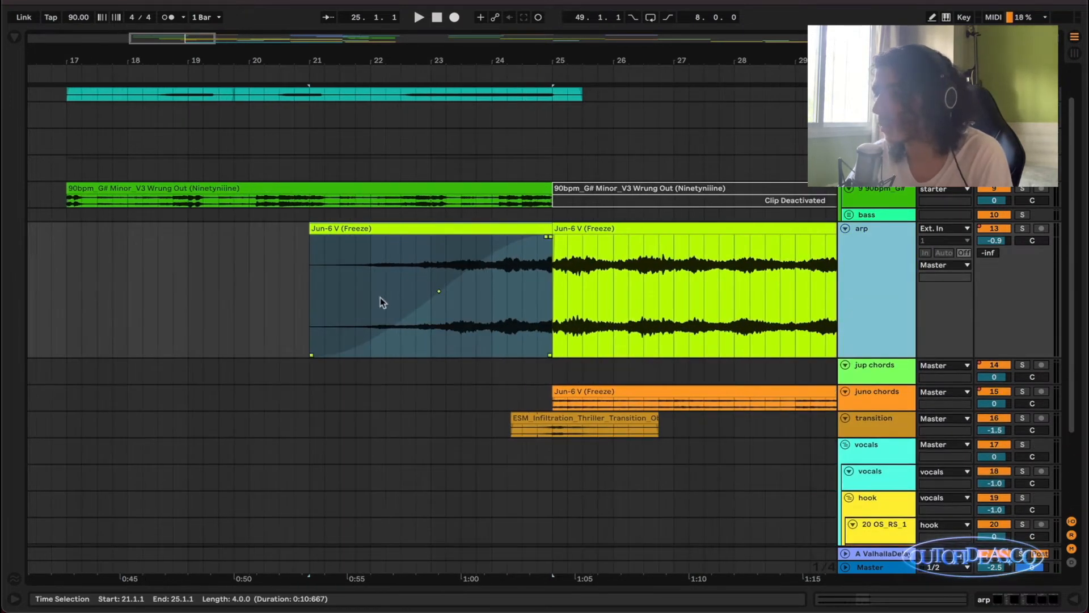
scroll(380, 301, up, 1)
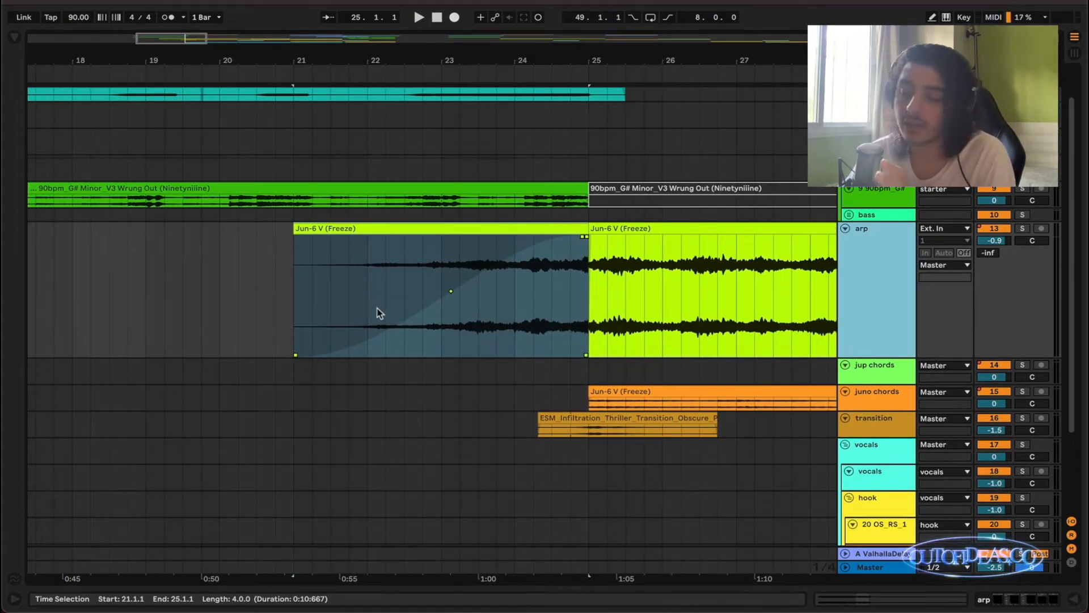
Solo the arp track and play its fade-in from bar 21 into bar 25.
scroll(379, 312, down, 3)
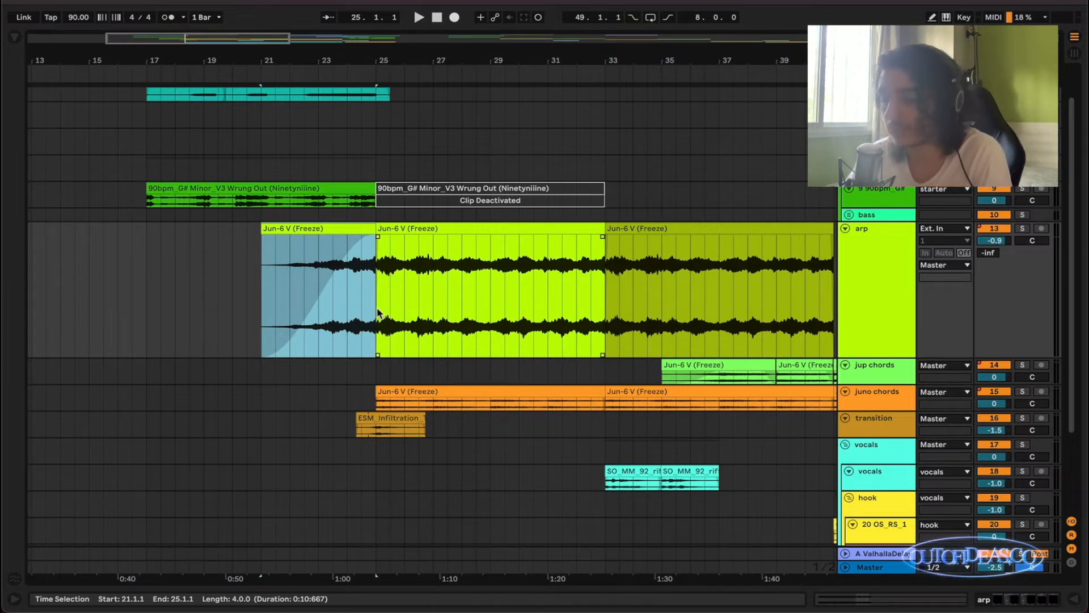
scroll(304, 295, up, 3)
scroll(303, 286, right, 1)
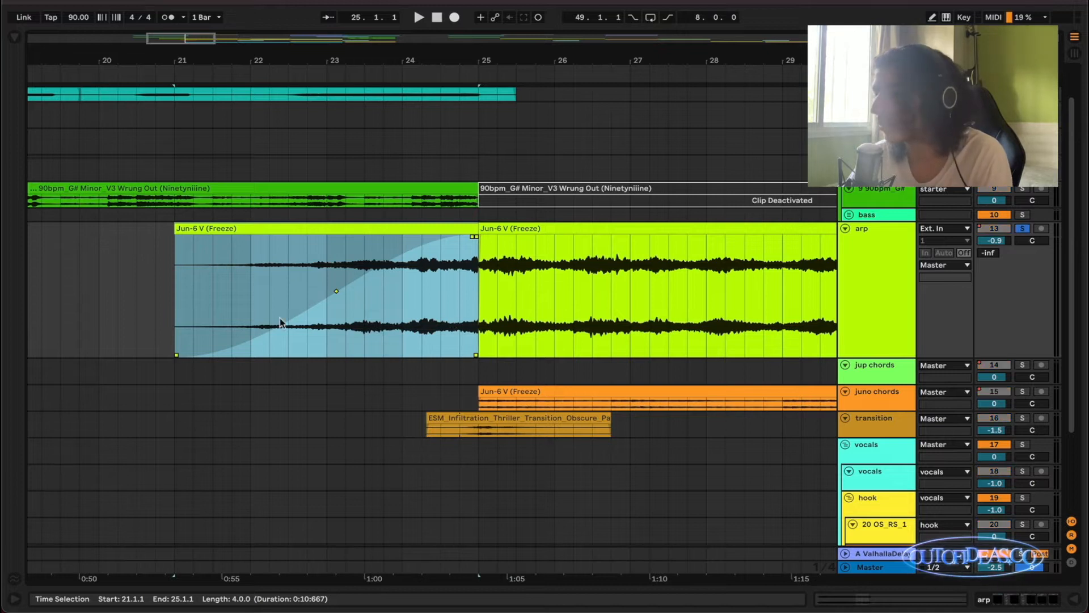
key(space)
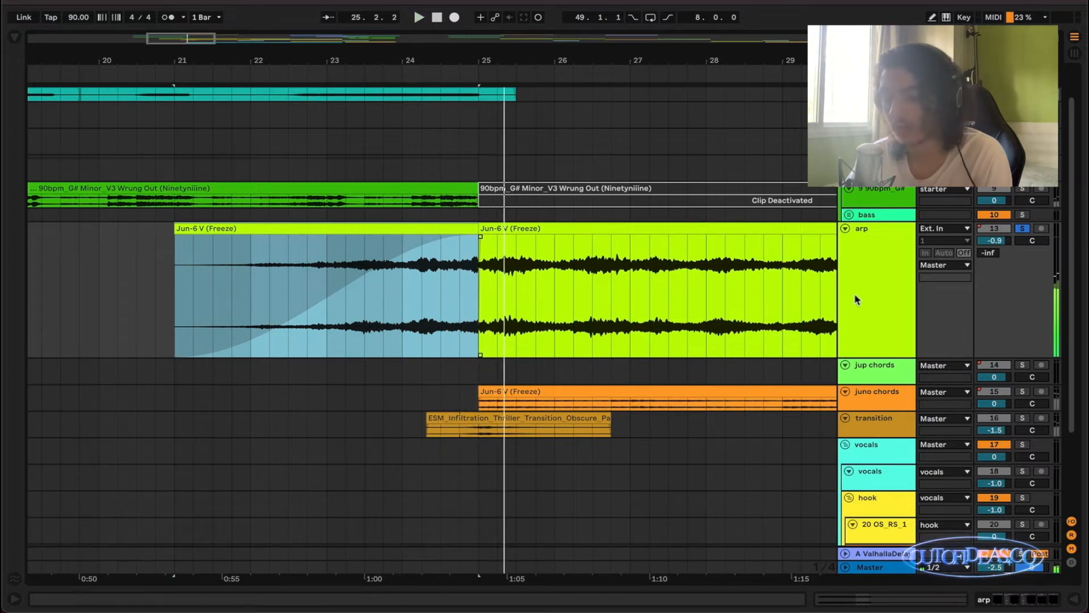
Show the arp's automation, inspect the OneKnob Filter's Filter and Device On envelopes, and hide the automation again.
key(a)
click(887, 242)
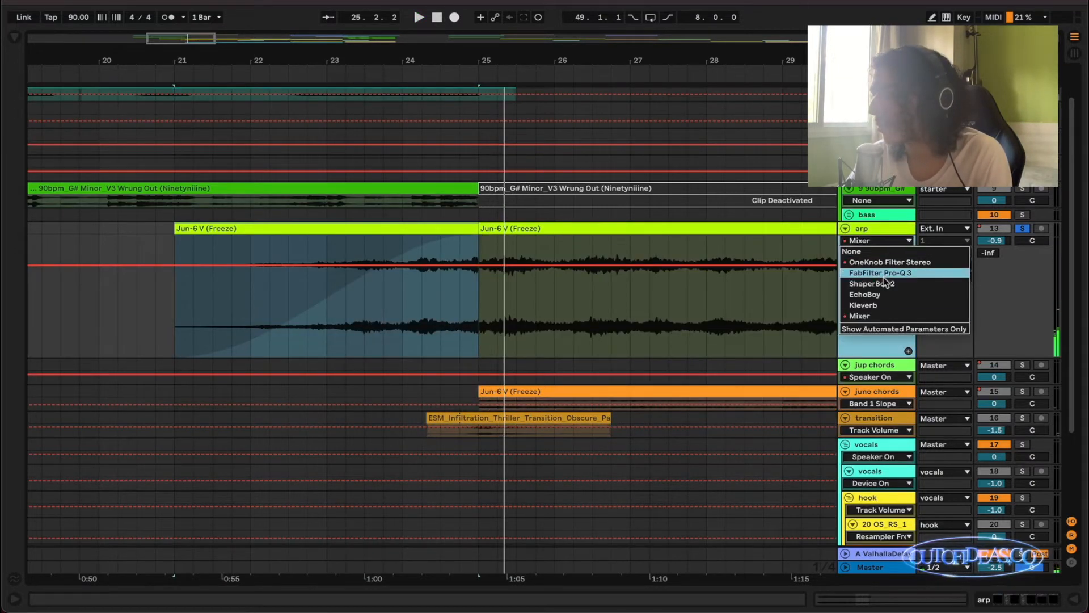
click(885, 256)
click(876, 253)
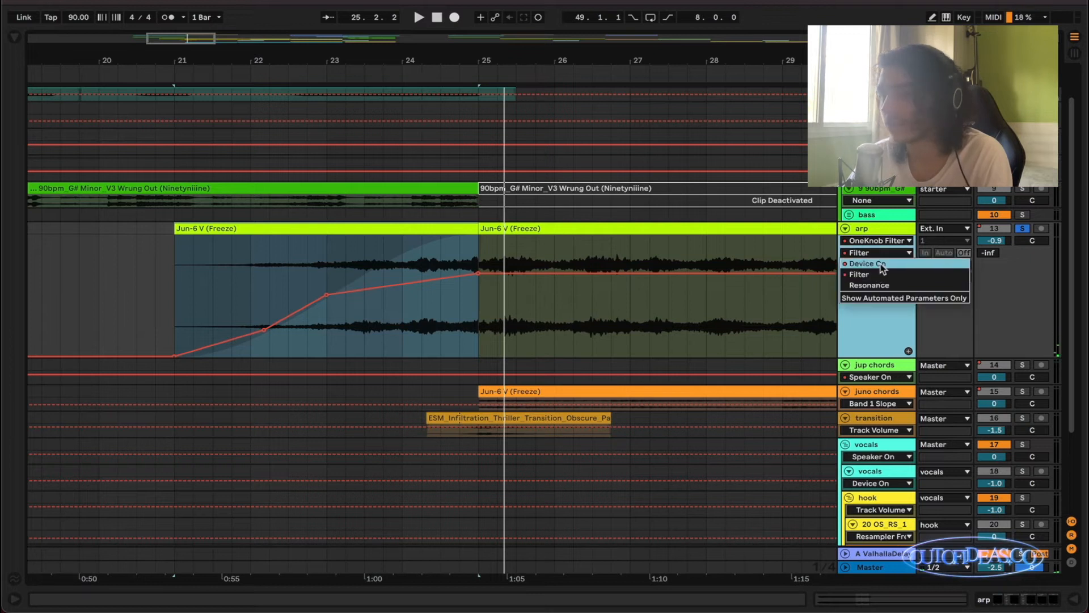
click(868, 264)
click(881, 254)
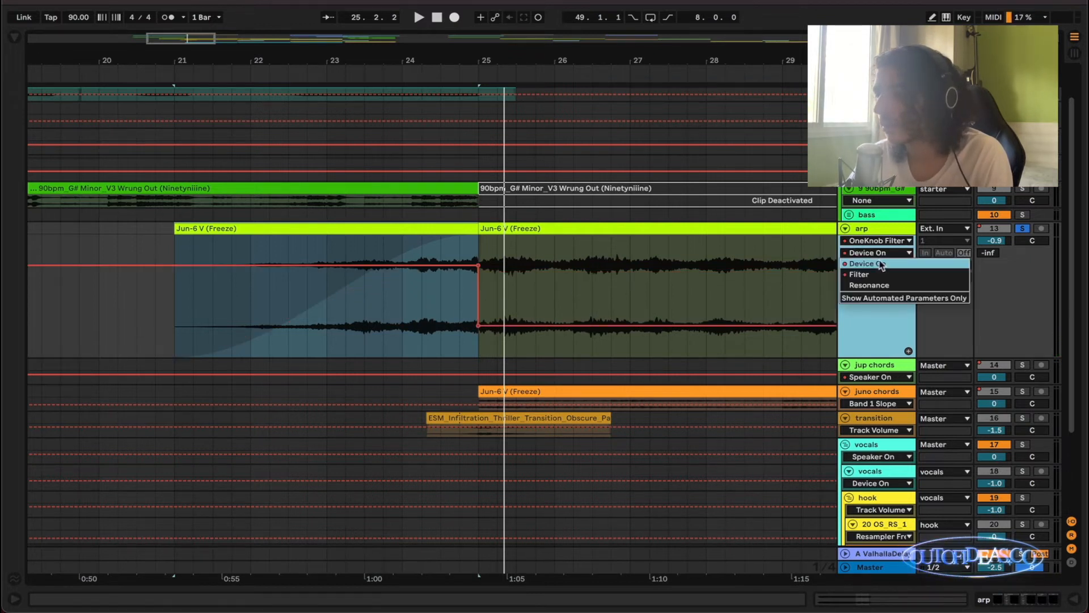
click(868, 274)
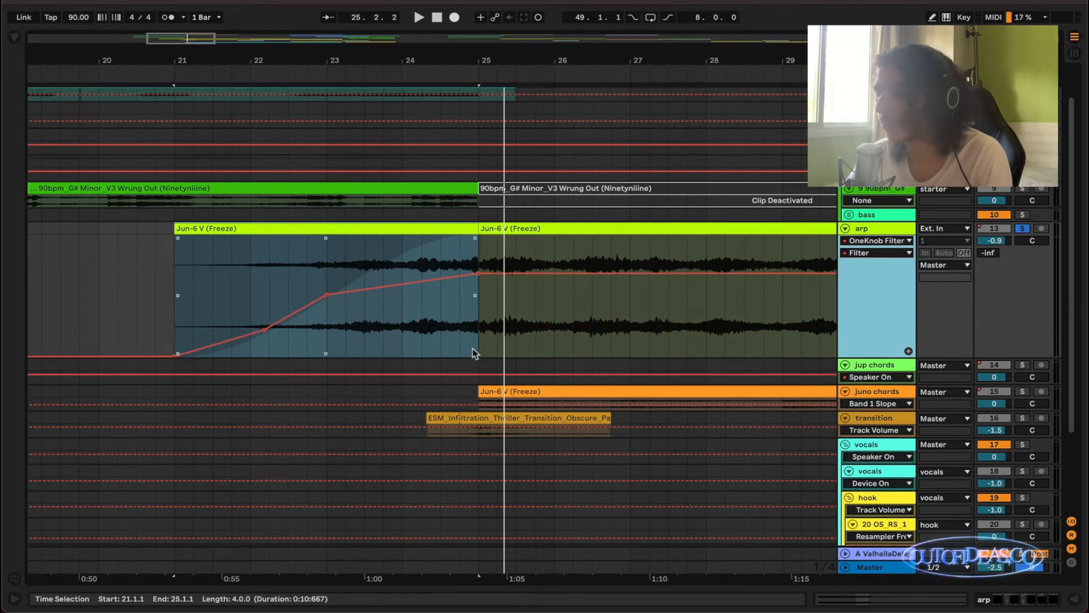
key(a)
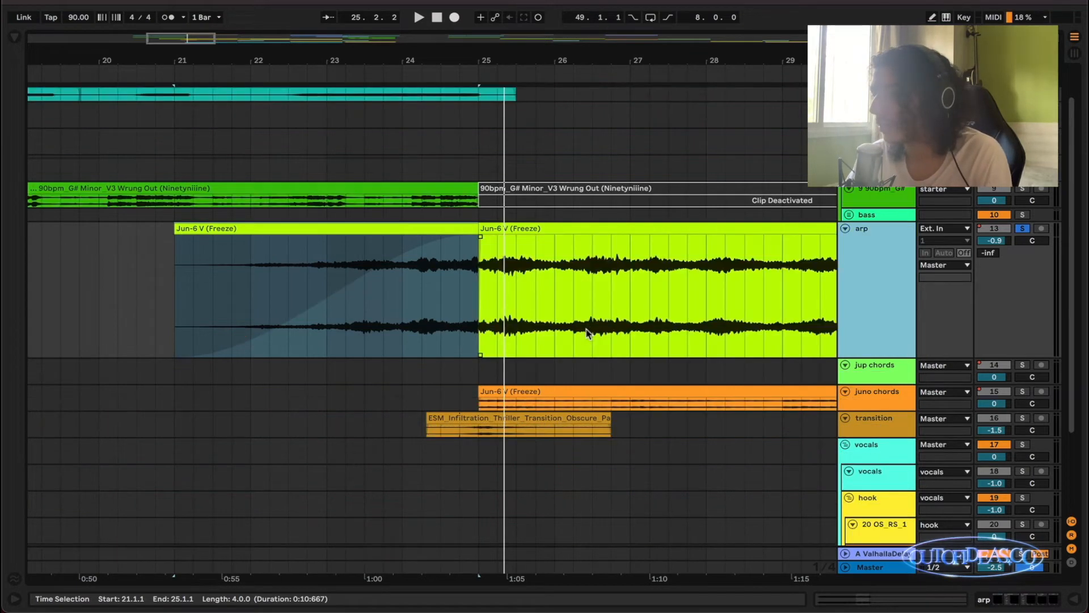
Unsolo the arp, shrink its track back to the compact height, and play the full mix from 23.4.1.
key(s)
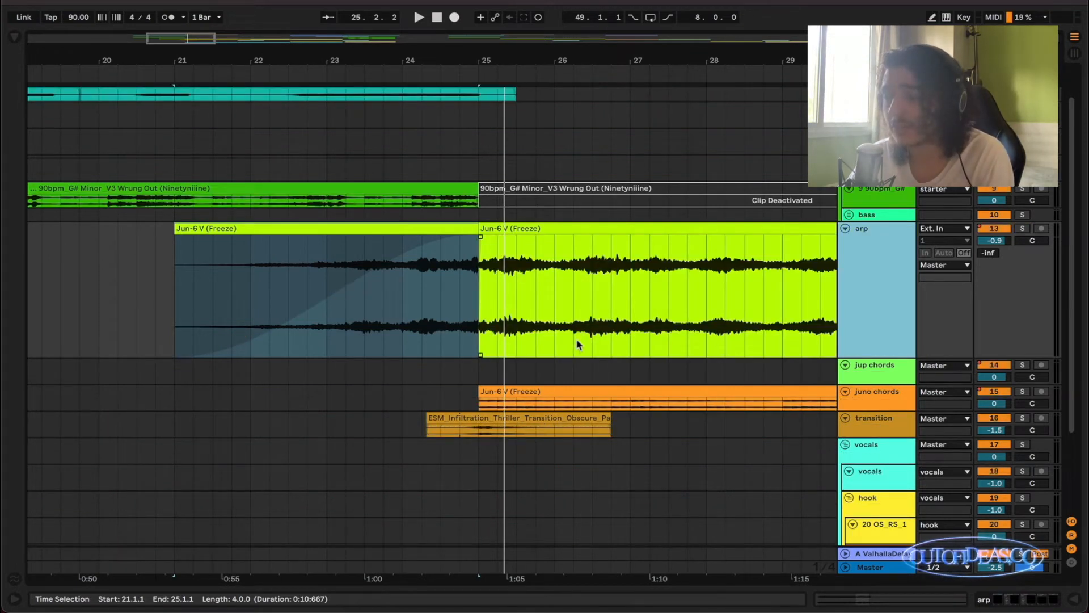
drag(884, 355, 867, 259)
key(space)
click(392, 252)
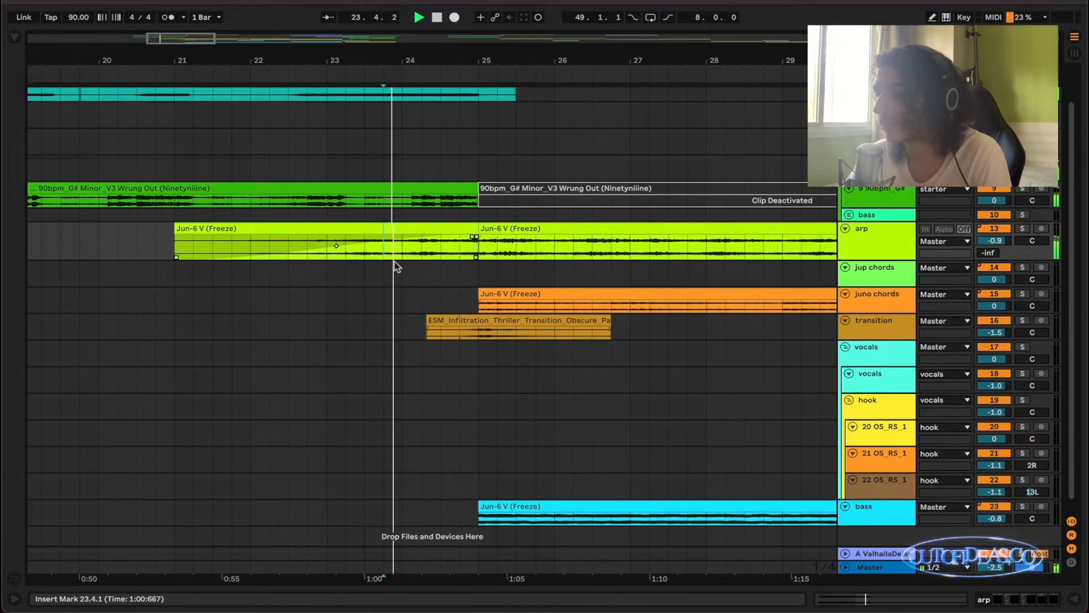
scroll(420, 287, down, 1)
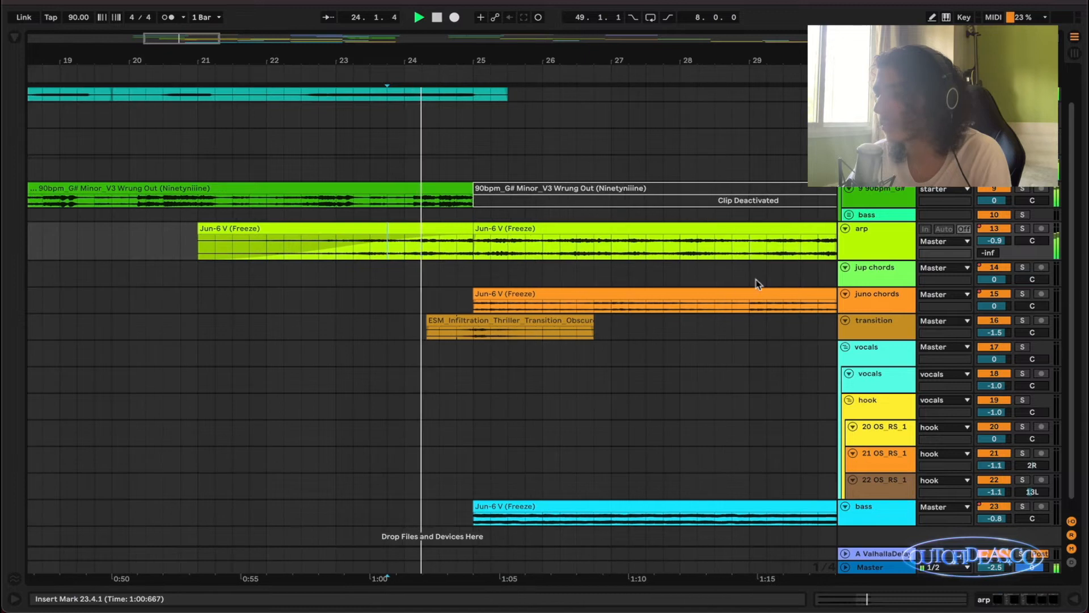
click(895, 253)
drag(896, 252, 894, 247)
Look over how the sample, synth, arp and chord clips are arranged from bar 17 through bar 57.
scroll(591, 319, down, 3)
scroll(590, 319, up, 1)
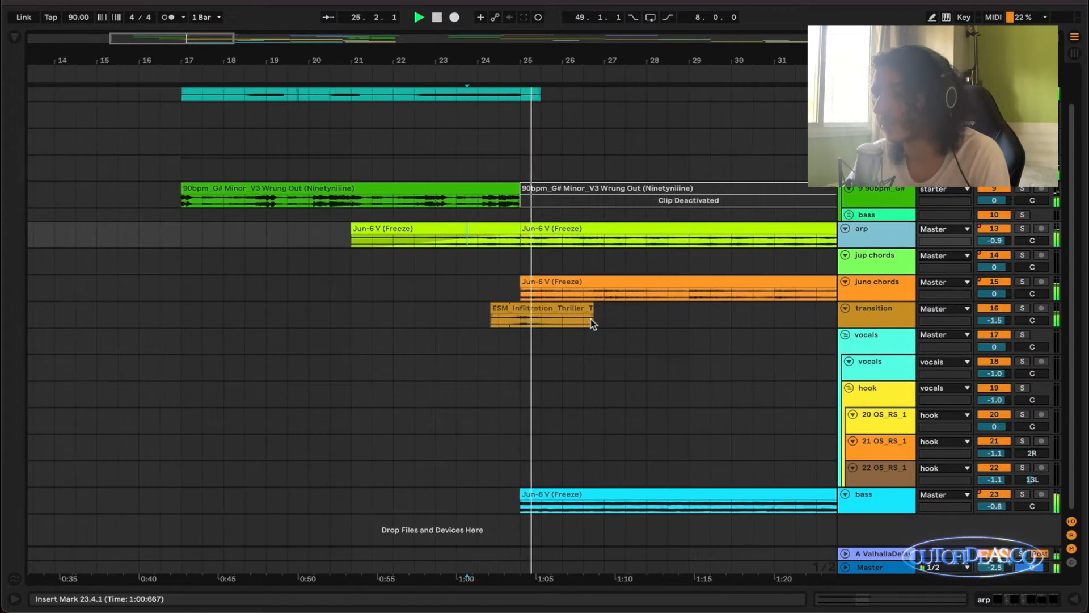
scroll(590, 318, down, 3)
scroll(590, 318, right, 3)
scroll(590, 321, right, 5)
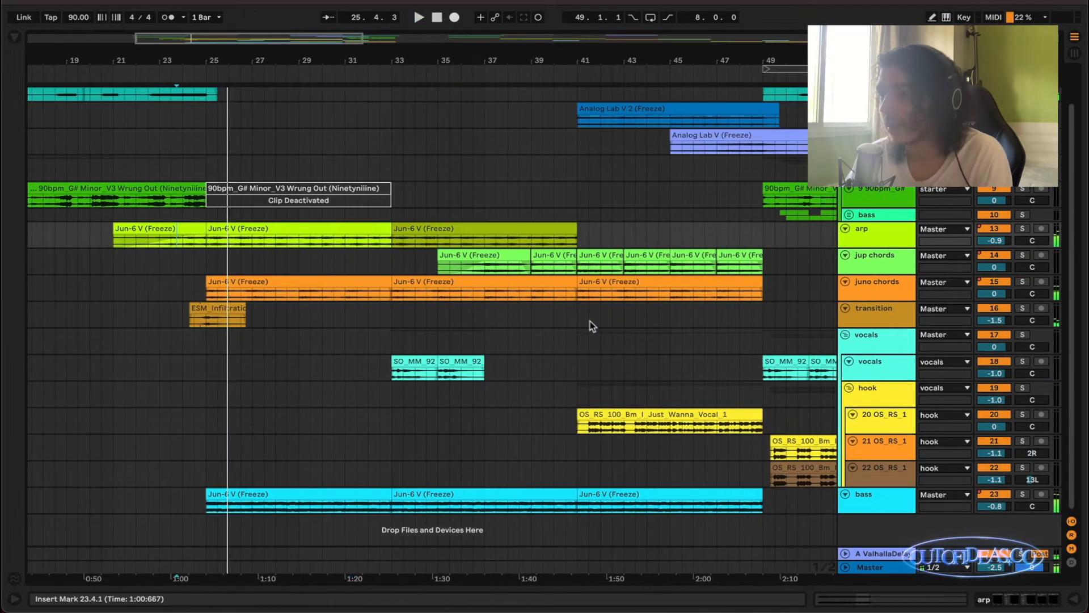
scroll(588, 321, right, 5)
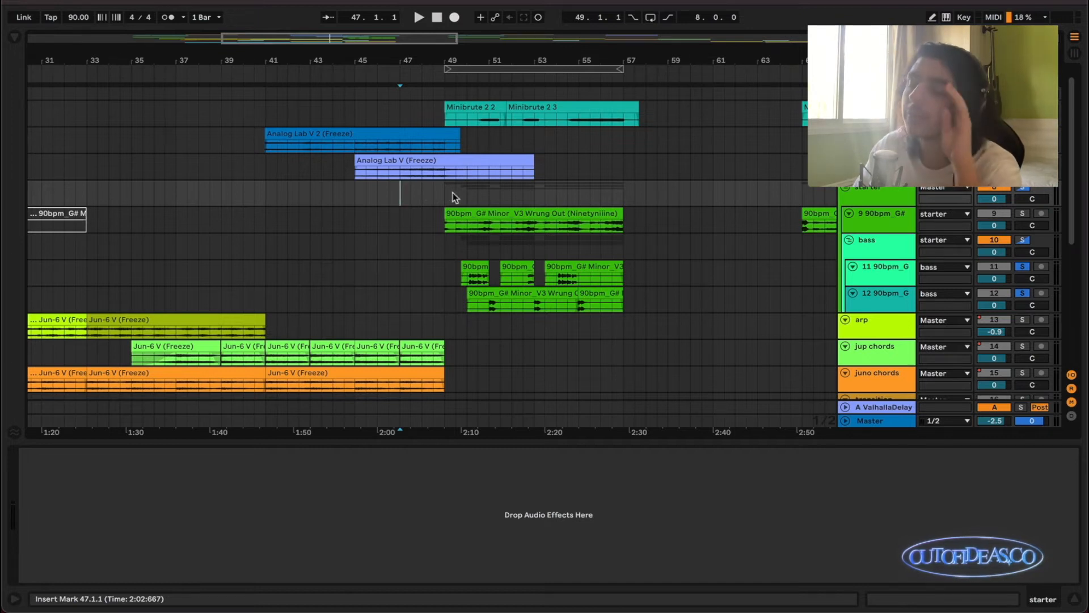
scroll(475, 216, left, 6)
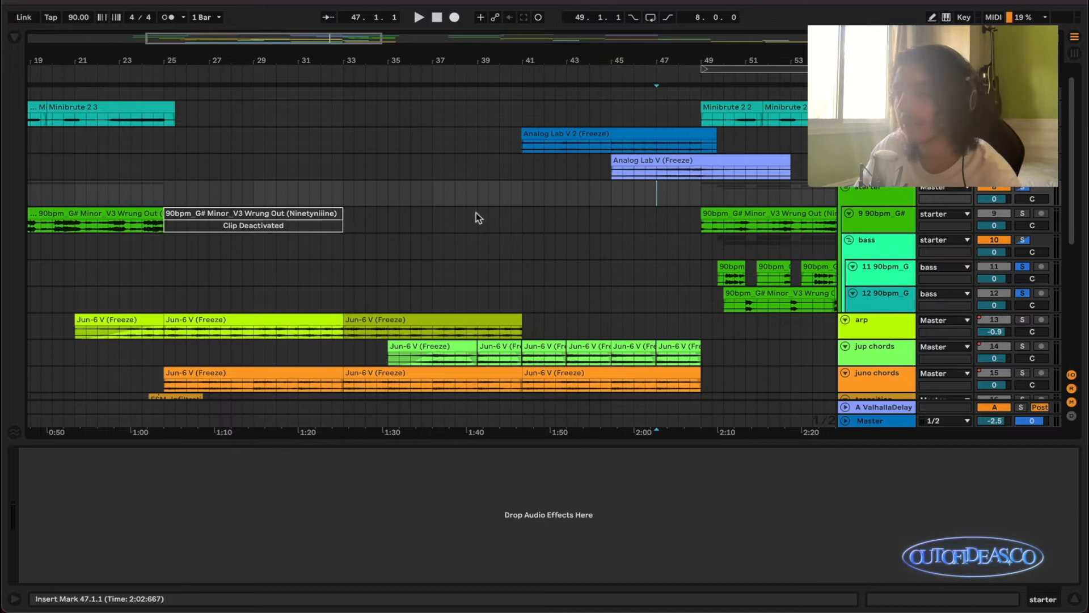
scroll(479, 217, right, 1)
scroll(478, 218, left, 4)
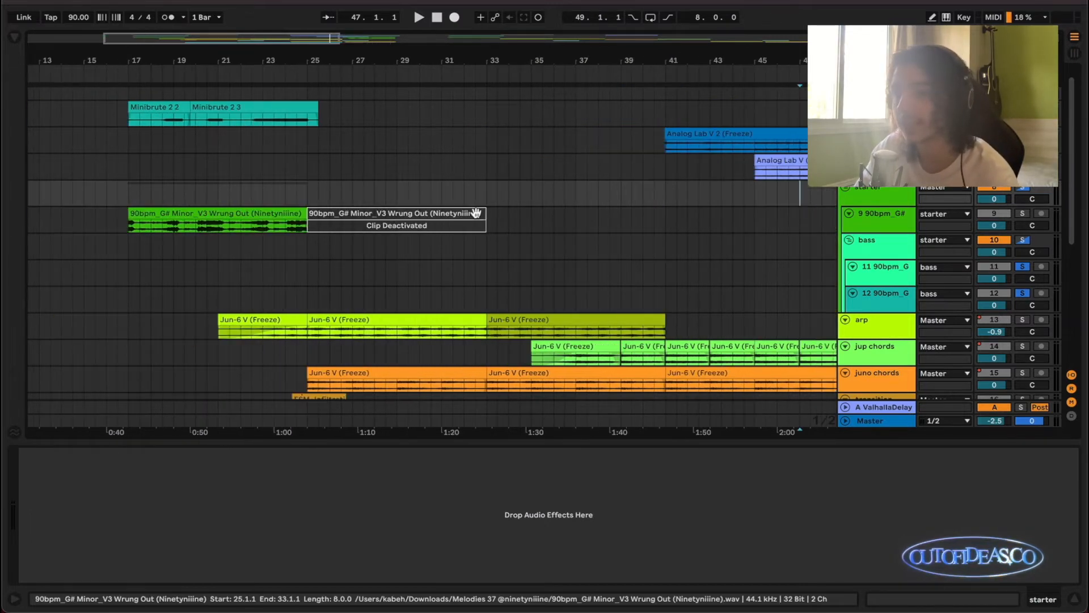
scroll(499, 236, right, 4)
scroll(502, 236, down, 3)
scroll(499, 238, left, 1)
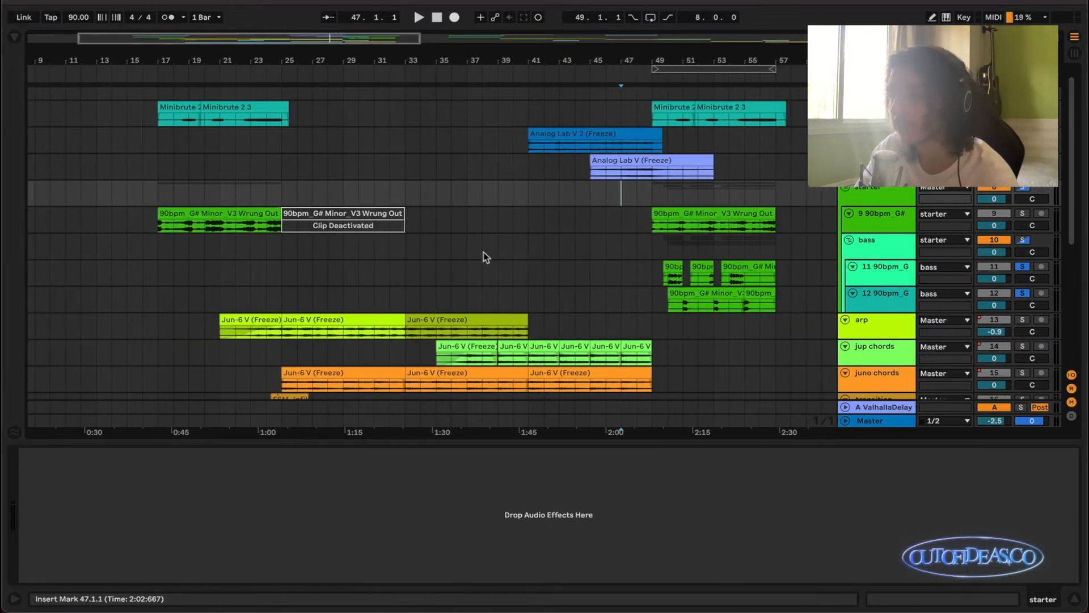
Select the Wrung Out sample clip at bar 17, solo its track, and play its repeat from 49.1.1.
click(193, 219)
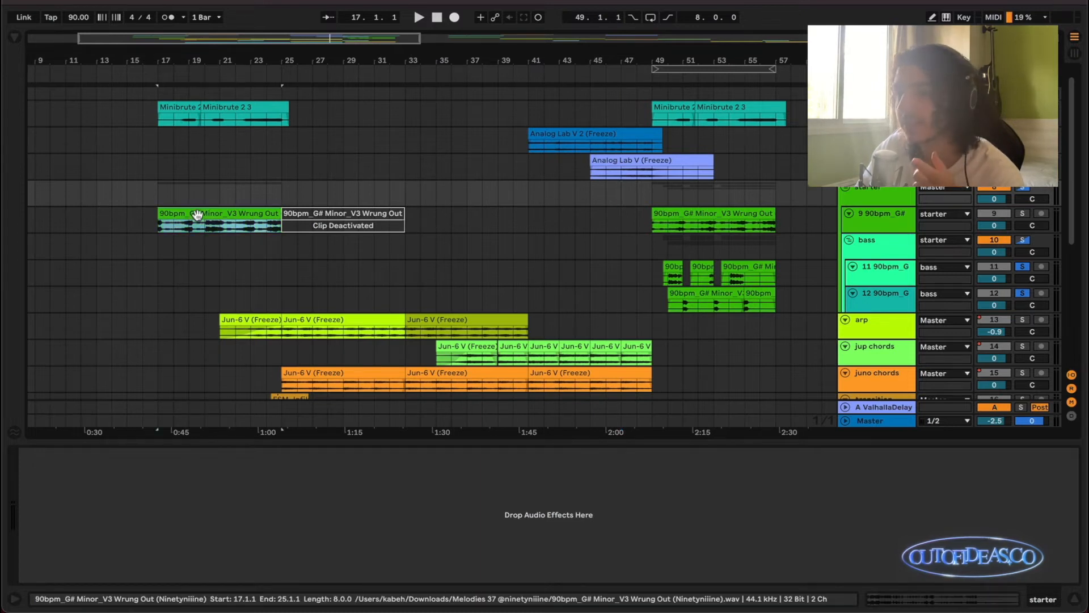
scroll(624, 250, up, 2)
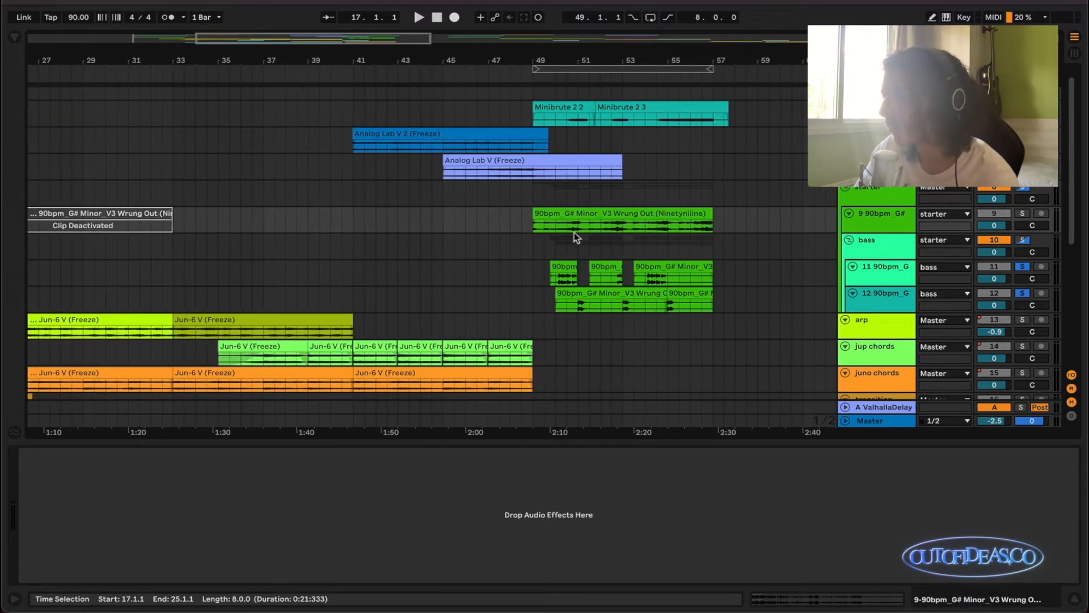
click(565, 250)
scroll(566, 247, right, 5)
scroll(567, 246, up, 1)
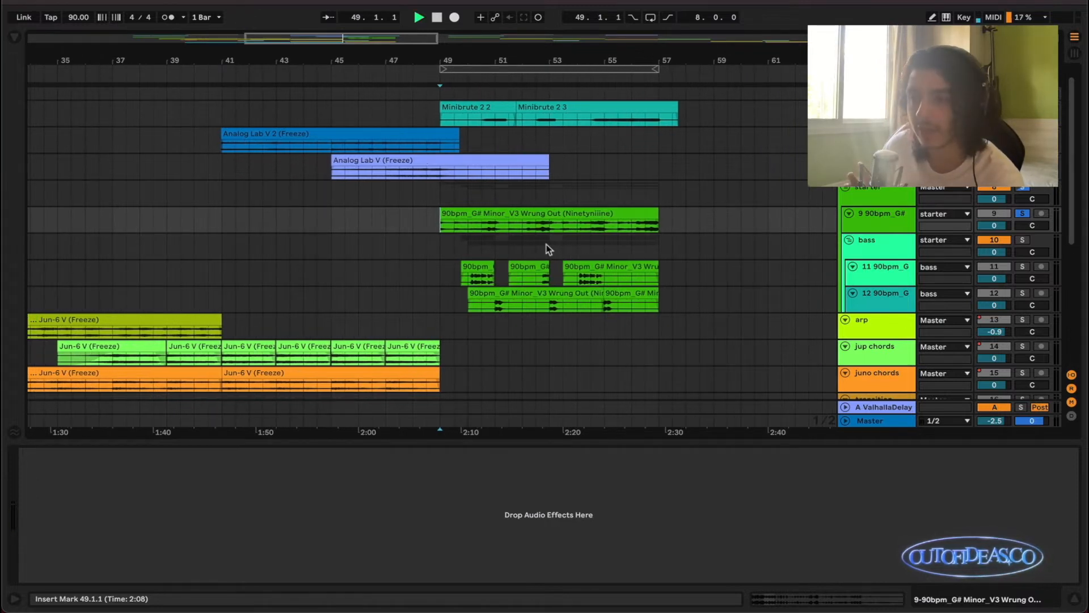
key(space)
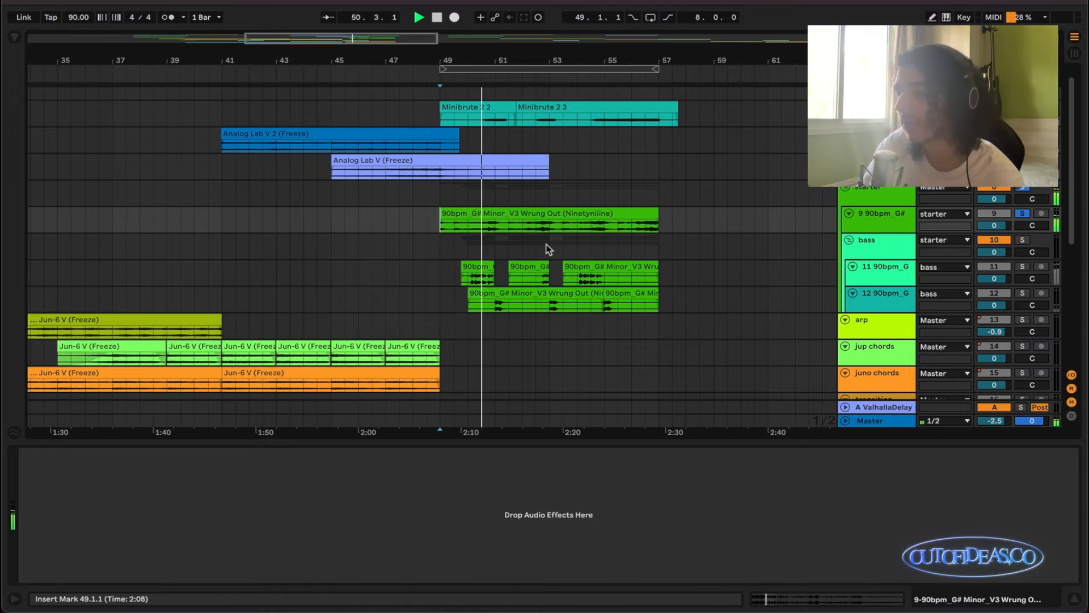
scroll(546, 248, up, 1)
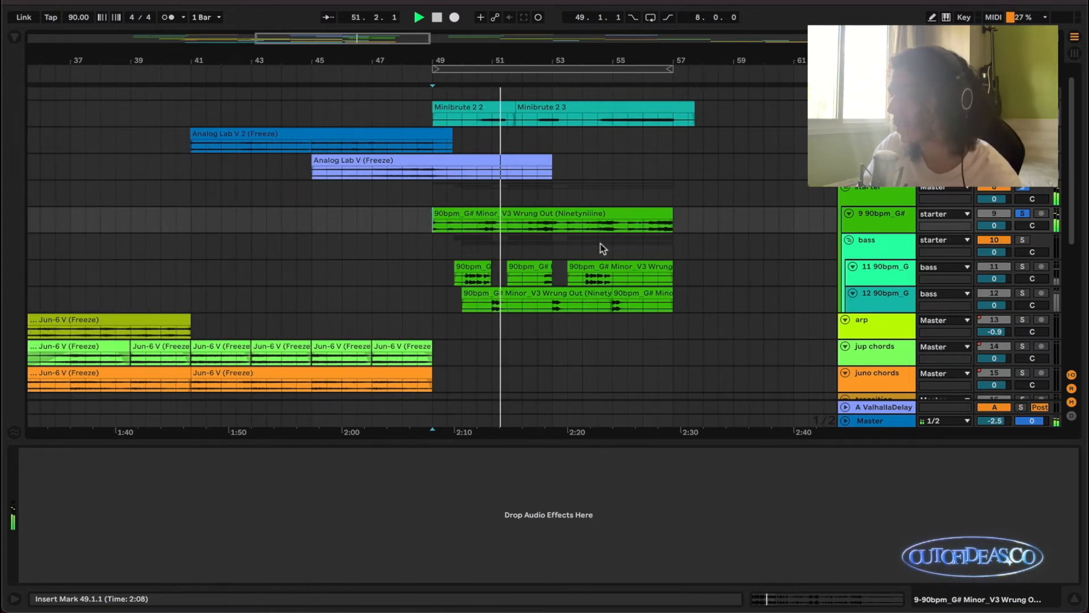
Add both tracks of the bass subgroup to the soloed sample and play them together from 50.1.1.
super+click(1023, 292)
super+click(1022, 266)
key(space)
scroll(463, 289, up, 2)
click(462, 297)
key(space)
key(space)
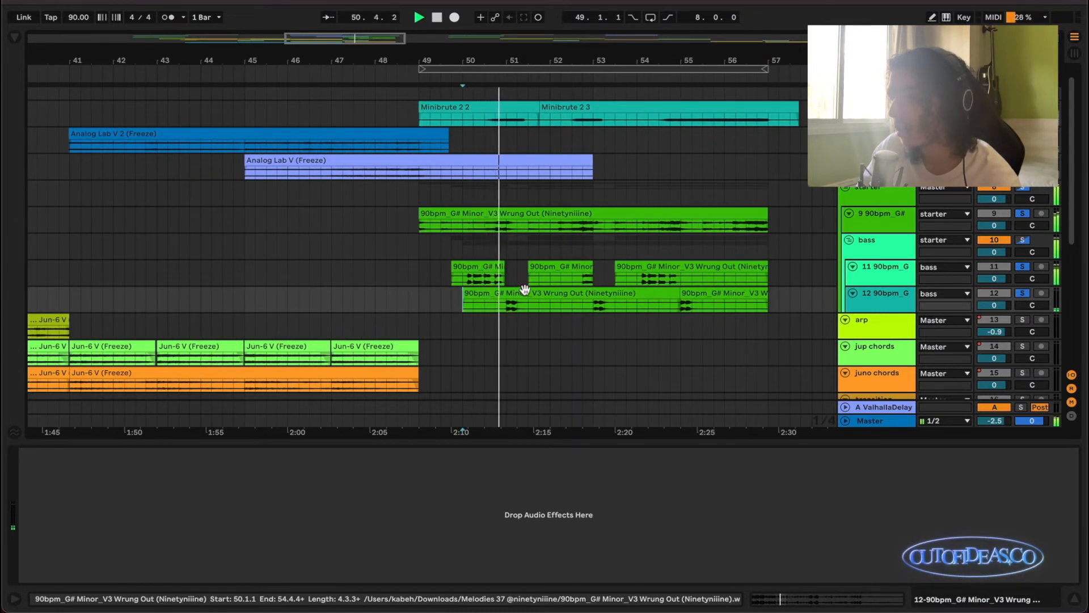
Stop playback and select the part of the upper bass track's first clip from 50.1.1 to 51.1.1.
scroll(550, 291, down, 2)
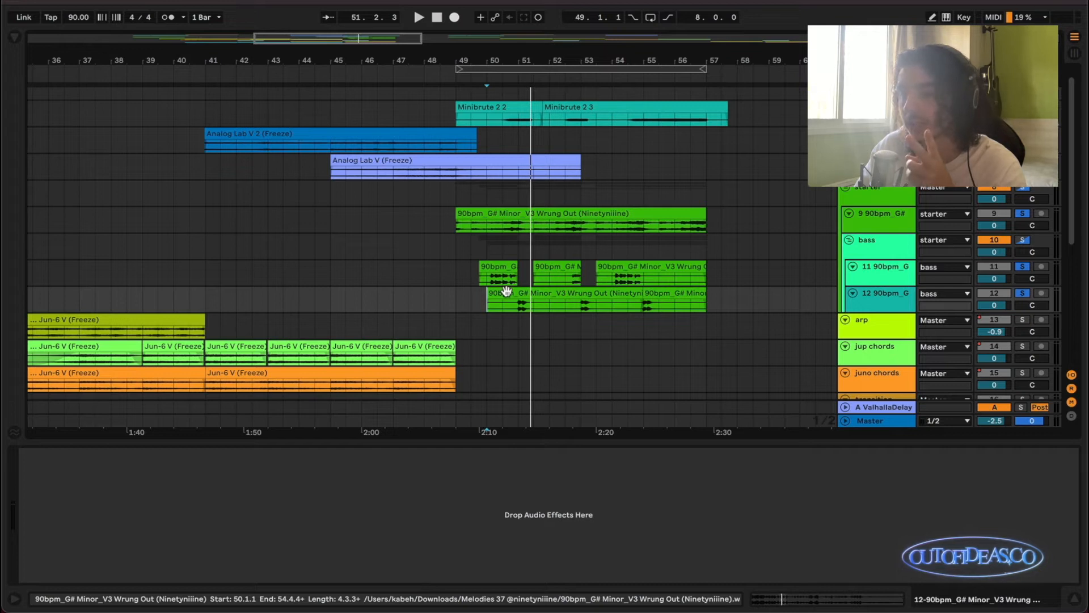
drag(497, 279, 519, 285)
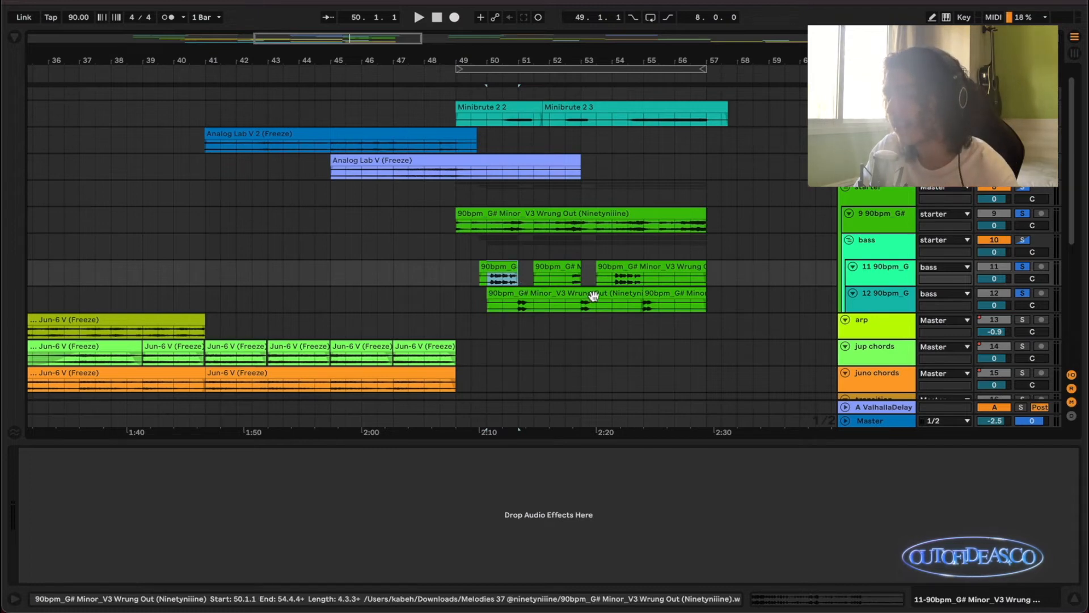
scroll(593, 296, left, 5)
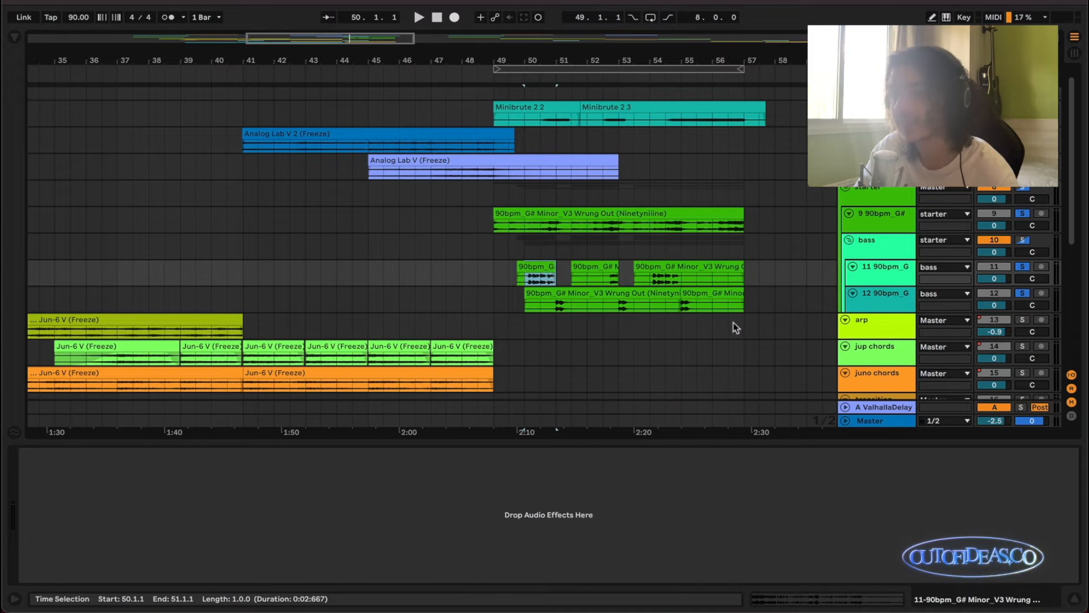
Play the soloed Wrung Out sample's first appearance briefly from 18.3.1 for comparison.
scroll(669, 302, left, 10)
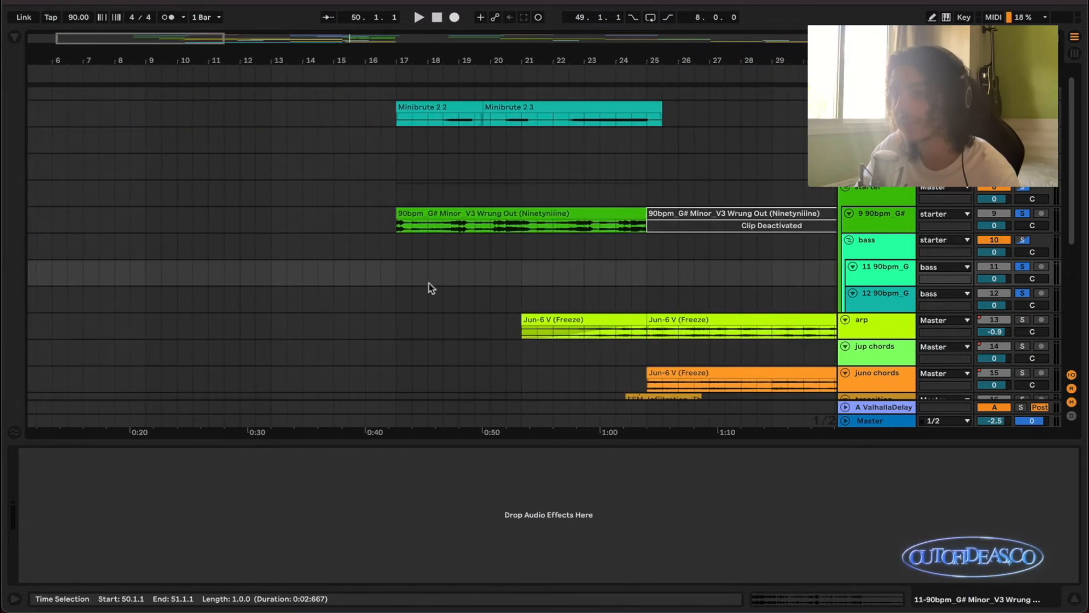
click(443, 226)
key(space)
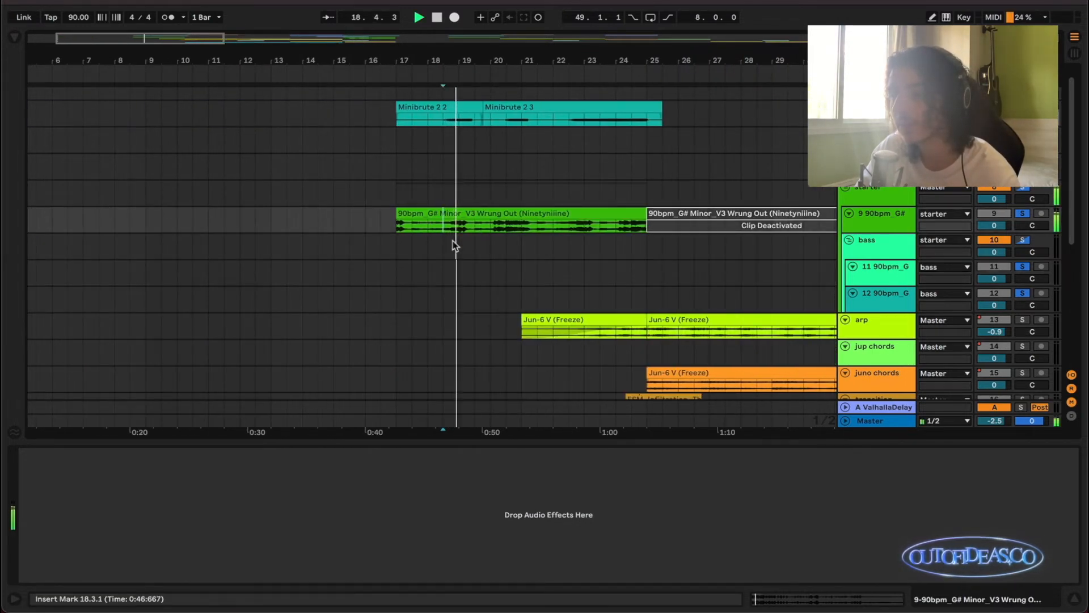
scroll(453, 242, right, 10)
key(space)
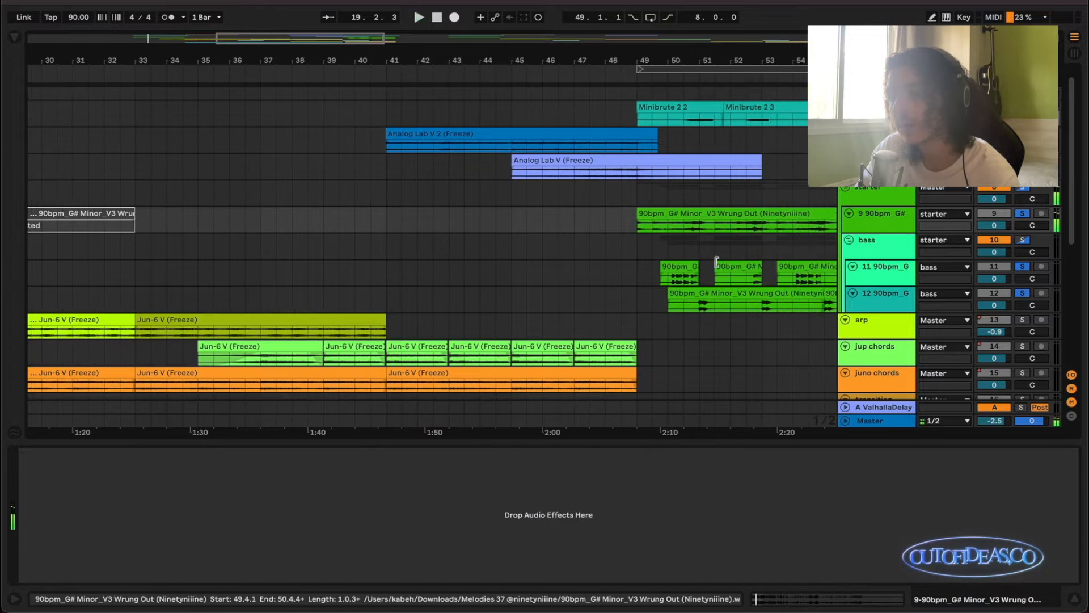
Play the repeat of the sample together with both bass tracks from 50.1.1, stopping just after bar 51.
click(669, 246)
scroll(670, 247, up, 3)
key(space)
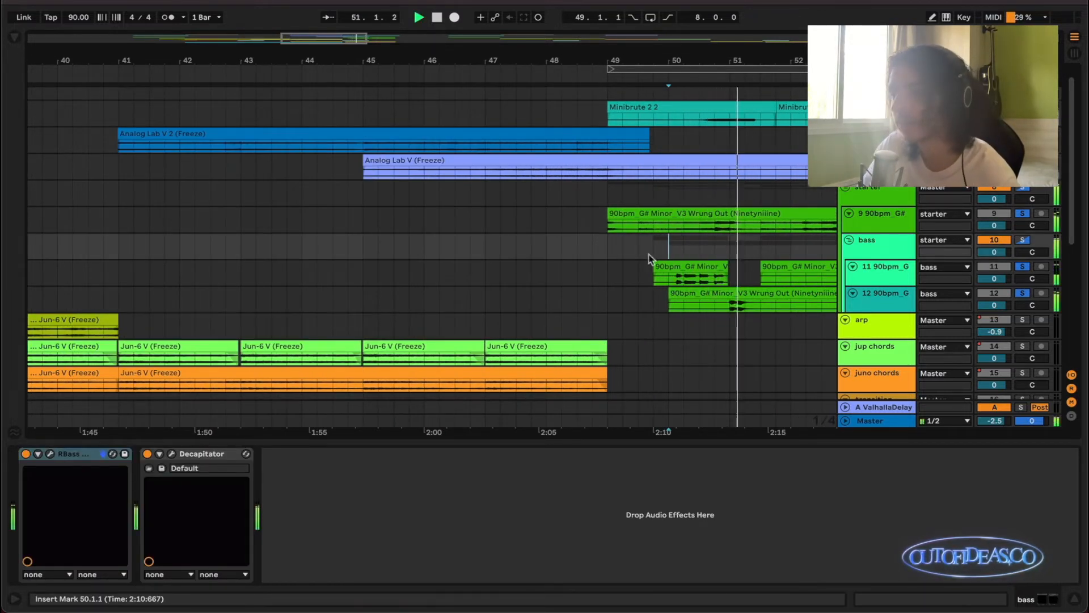
scroll(664, 256, down, 2)
scroll(661, 263, left, 1)
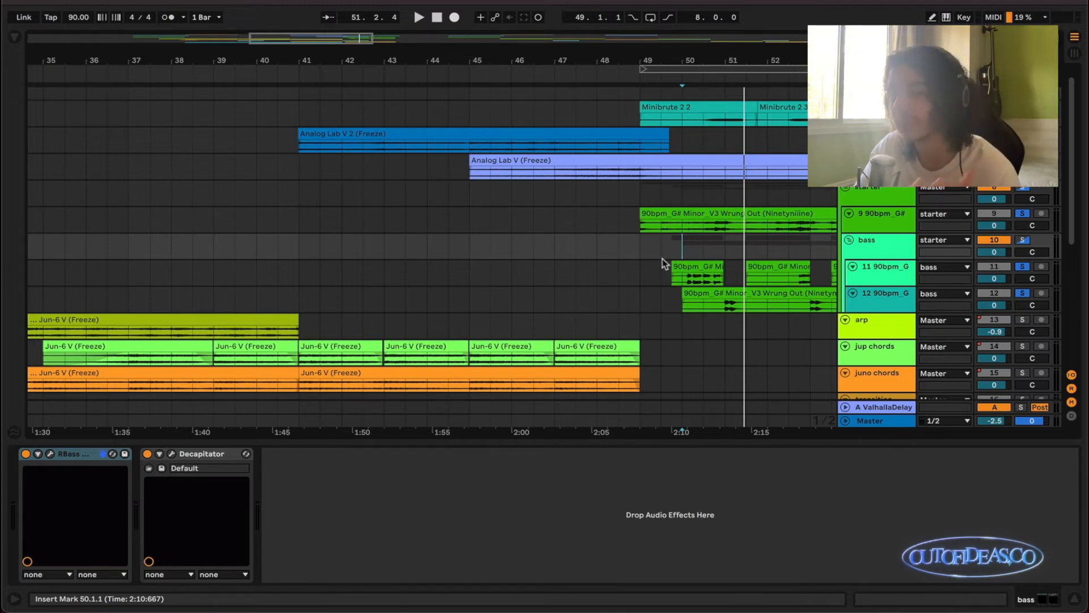
Select hook vocal tracks 21 and 22, holding the doubled clips from bar 49 to 57, and solo both.
scroll(691, 284, down, 4)
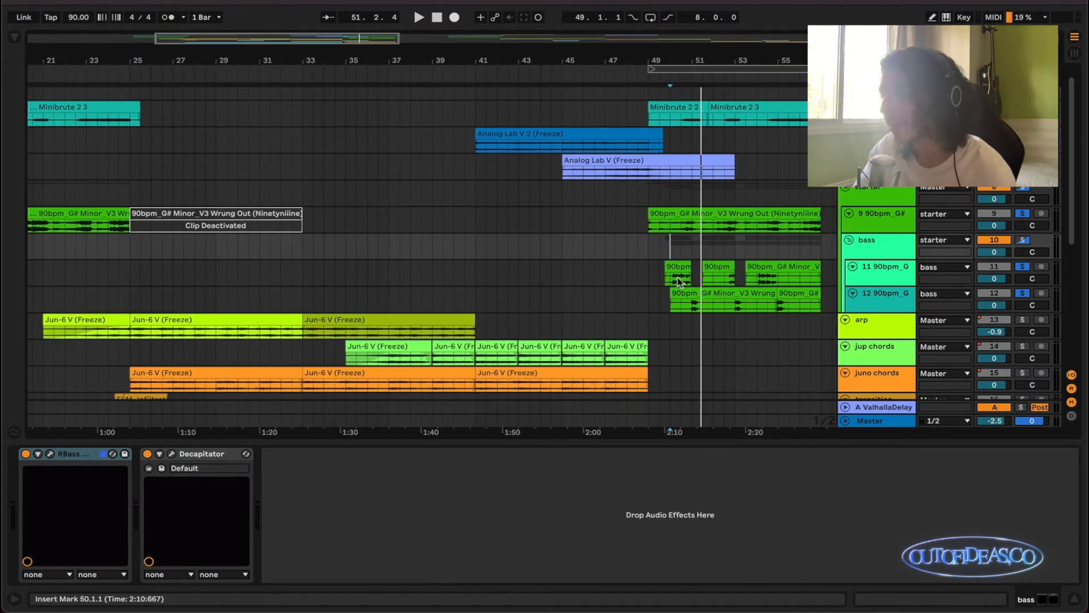
scroll(681, 281, down, 1)
scroll(679, 278, up, 2)
scroll(368, 199, left, 2)
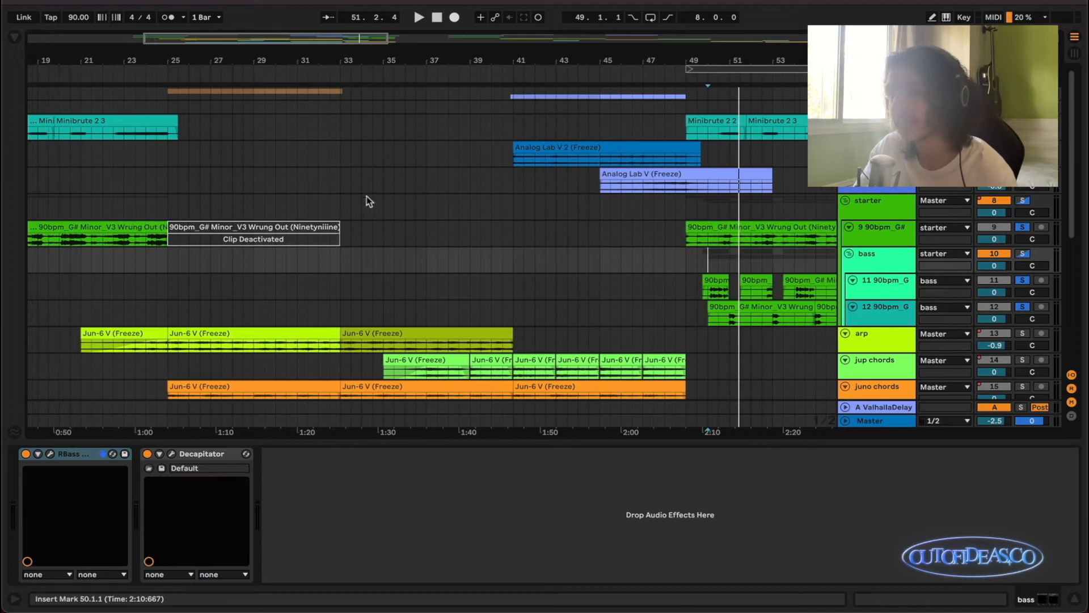
scroll(520, 181, right, 3)
scroll(639, 194, up, 3)
scroll(640, 195, down, 10)
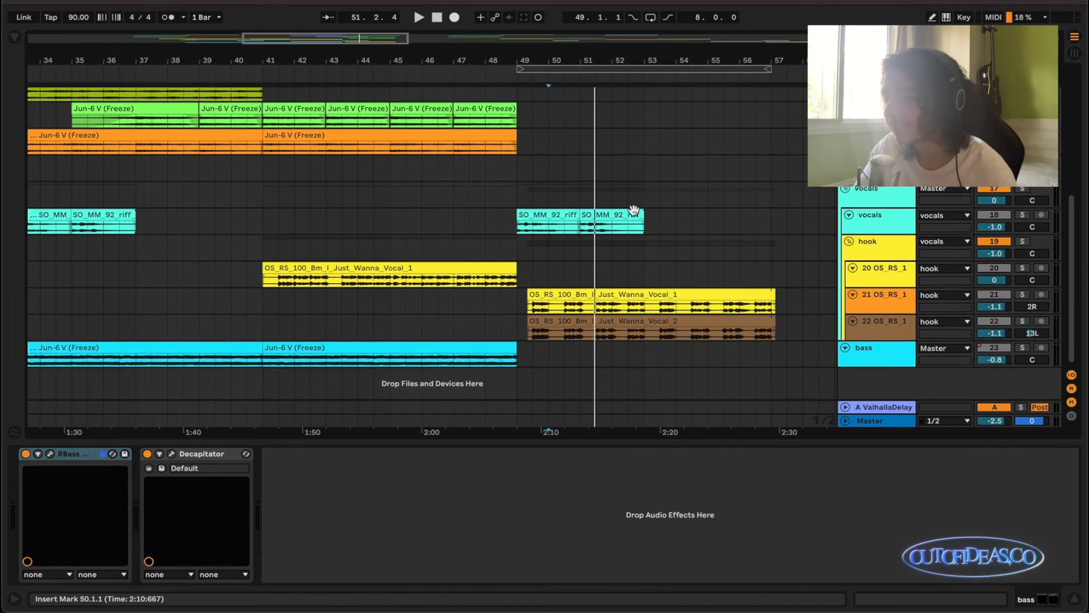
click(894, 308)
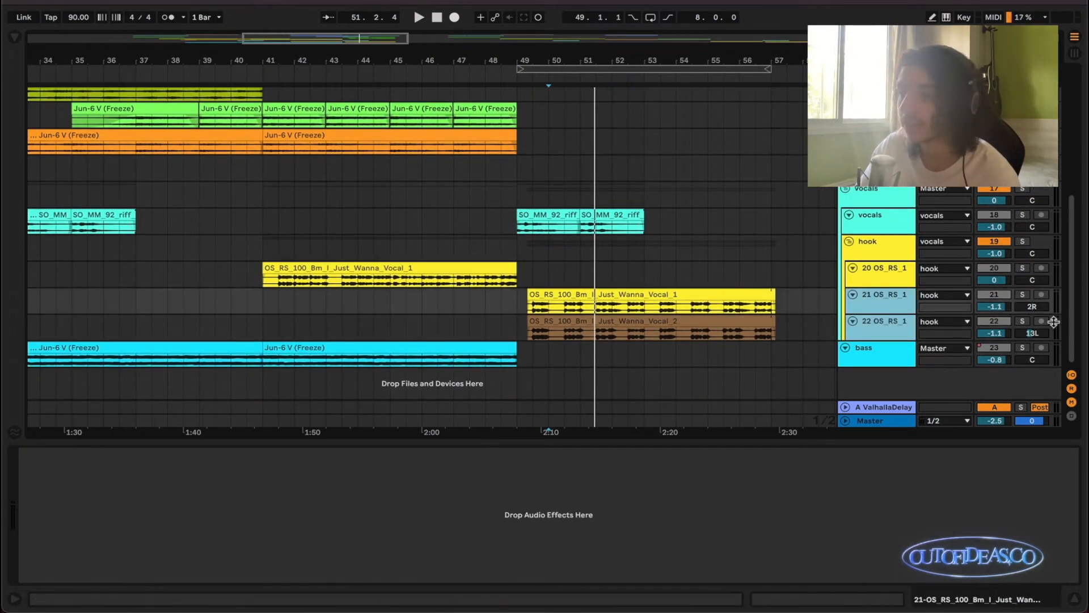
click(1026, 295)
Play the two soloed hook vocal tracks from the start of their clips at 49.2.2.
scroll(587, 306, up, 2)
click(518, 308)
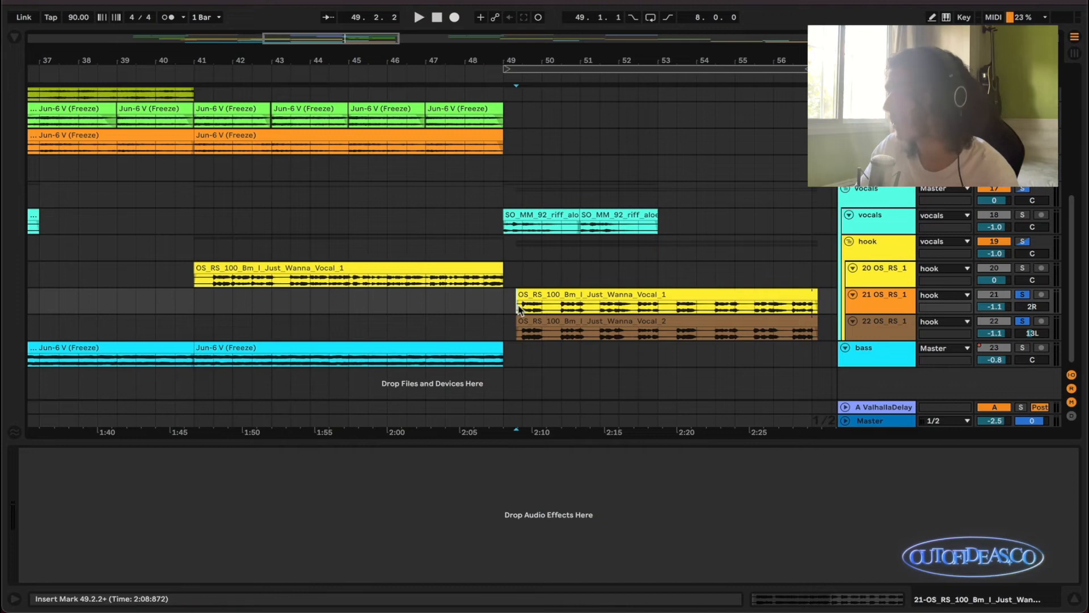
key(space)
scroll(591, 319, down, 2)
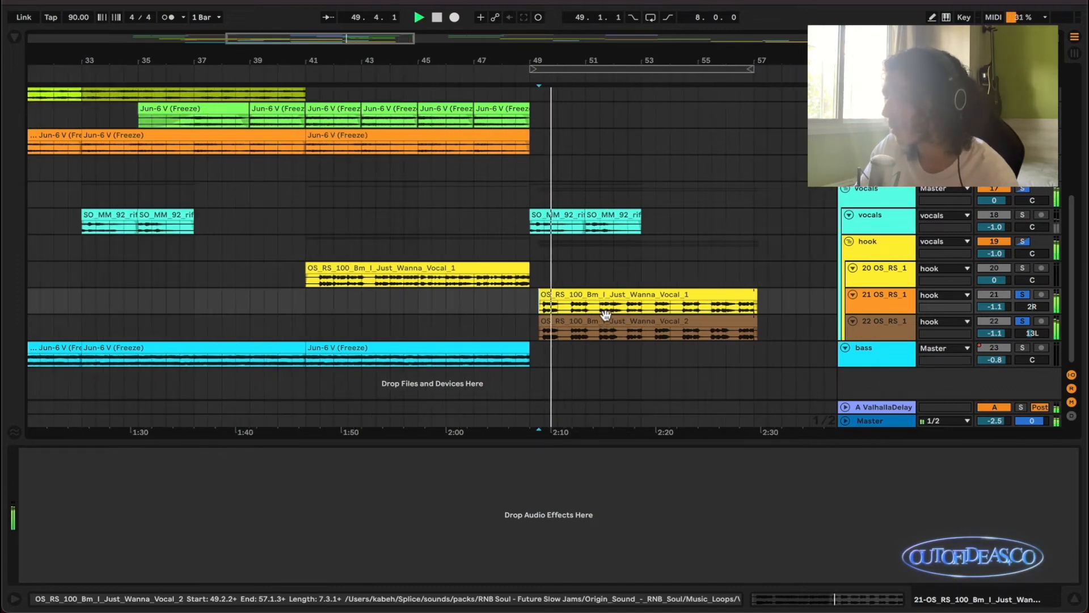
Add both Wrung Out bass tracks to the soloed hook vocals and listen to them together until bar 56.
scroll(607, 316, up, 6)
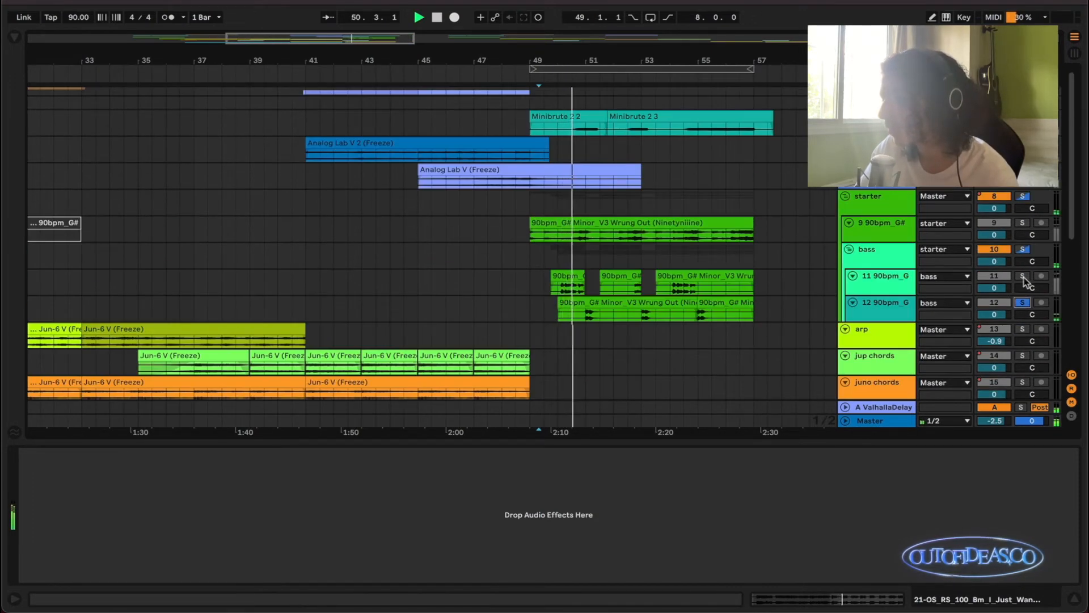
scroll(673, 287, down, 4)
scroll(672, 287, down, 3)
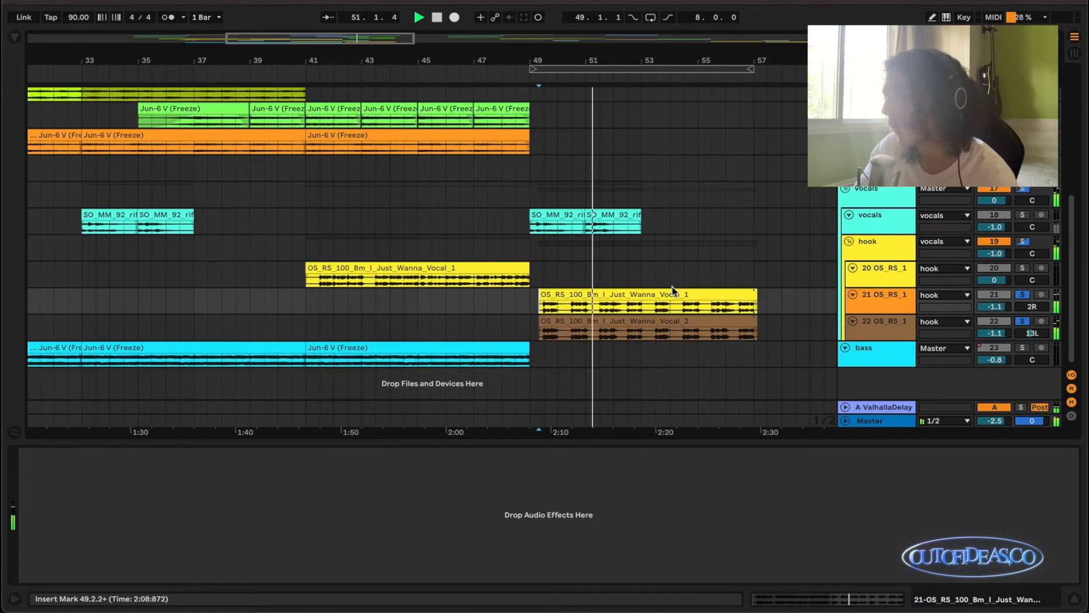
scroll(673, 290, up, 3)
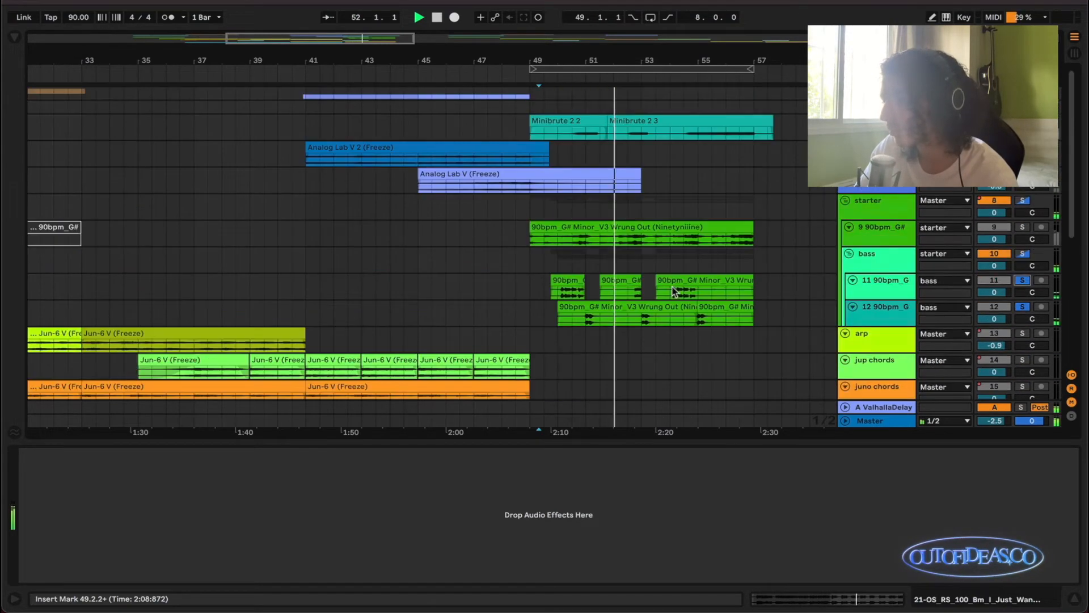
scroll(575, 313, down, 3)
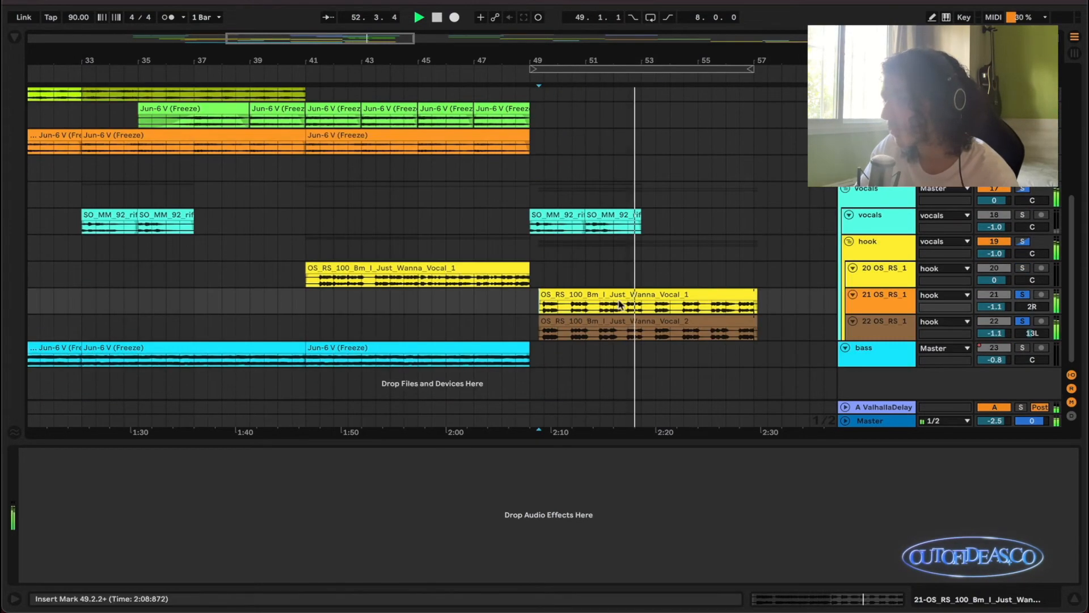
scroll(653, 250, down, 3)
scroll(654, 251, up, 3)
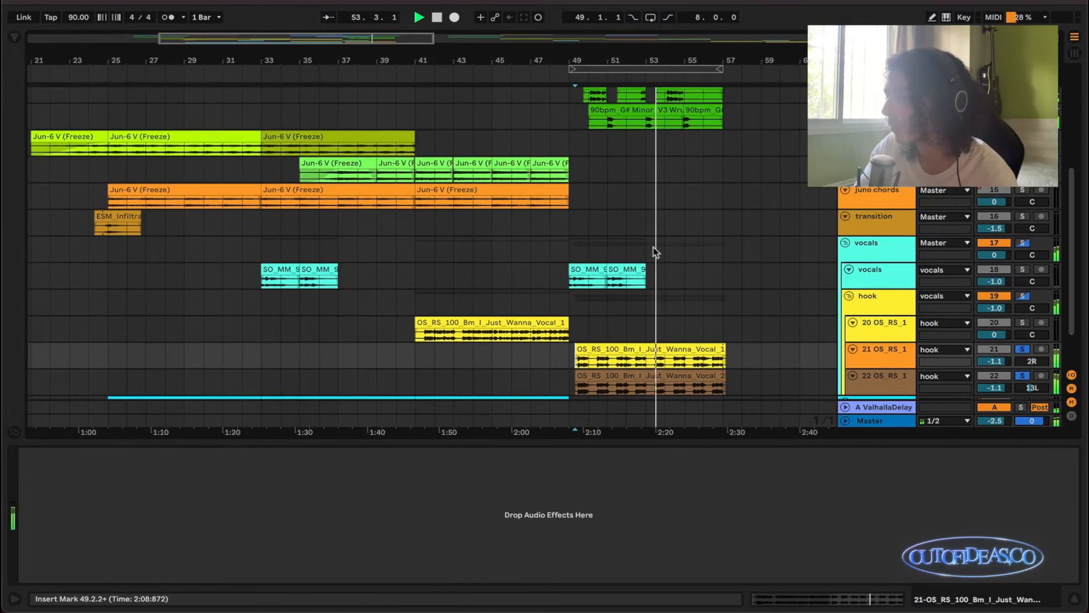
scroll(651, 253, down, 3)
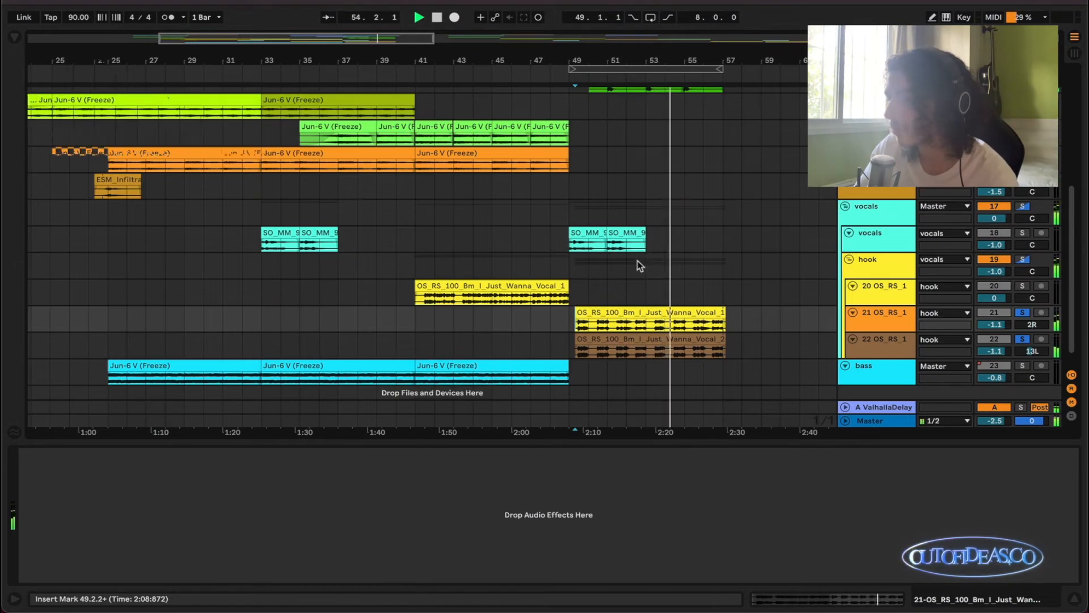
scroll(637, 260, up, 3)
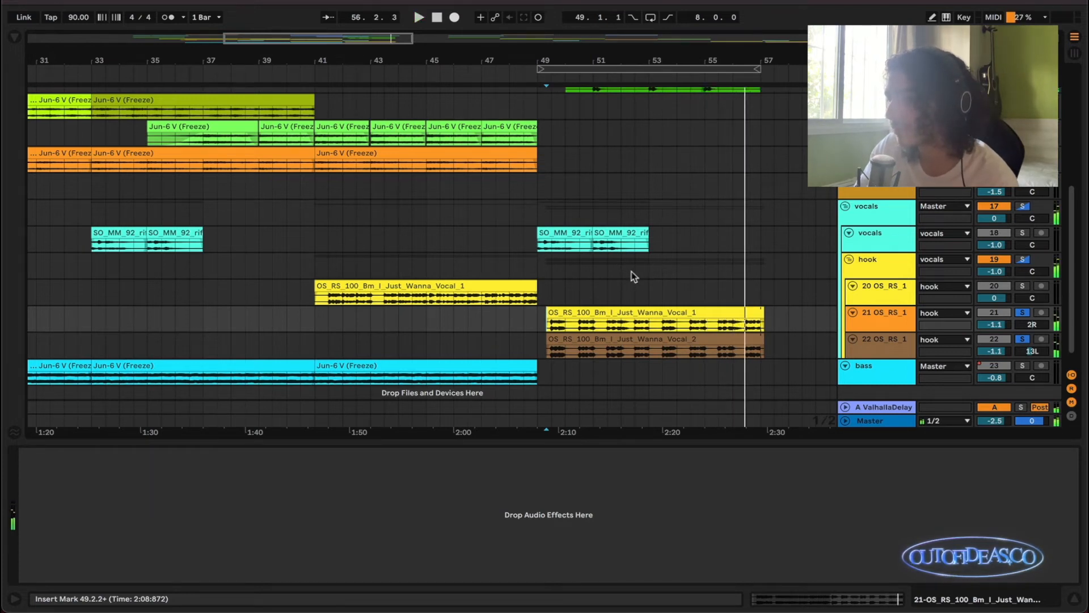
scroll(631, 271, down, 3)
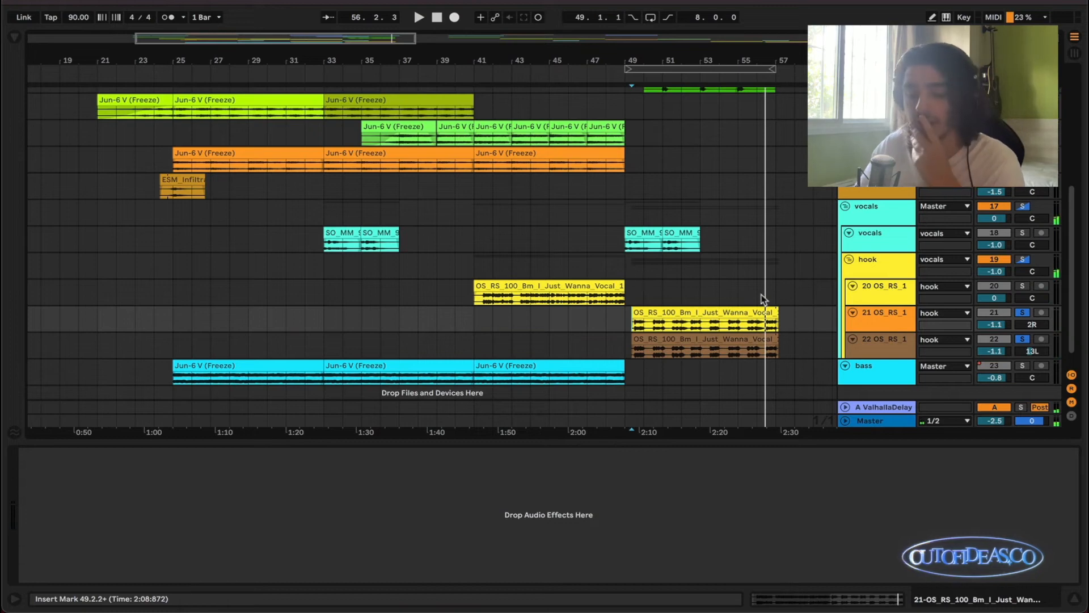
Clear all solos and select the range from 41.1.1 to 57.1.1 across the three hook vocal tracks.
scroll(762, 294, up, 2)
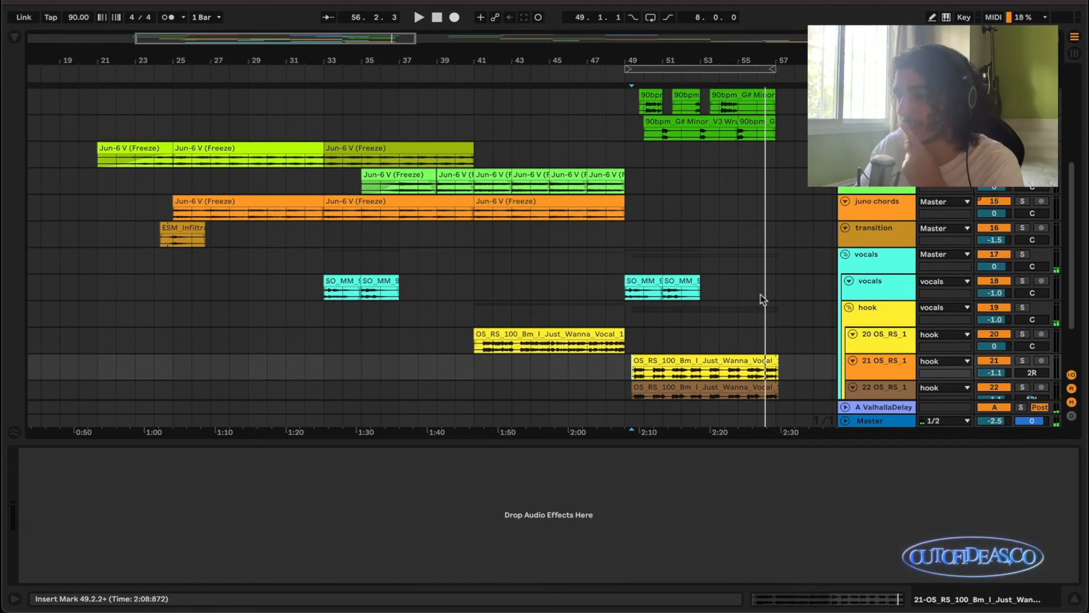
scroll(762, 298, up, 1)
scroll(761, 299, up, 2)
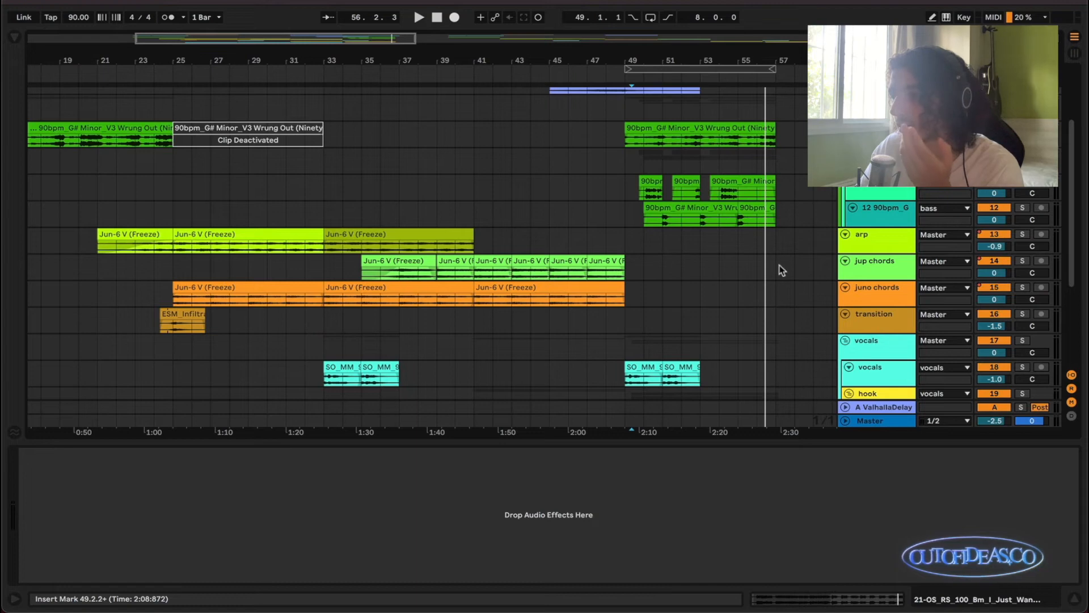
scroll(712, 284, down, 5)
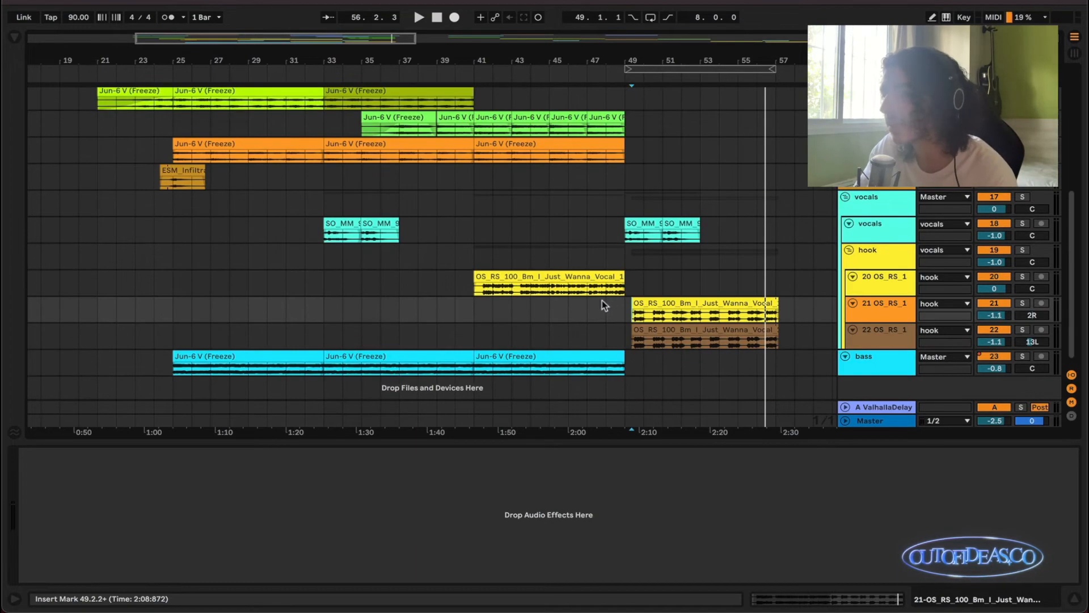
scroll(738, 309, up, 3)
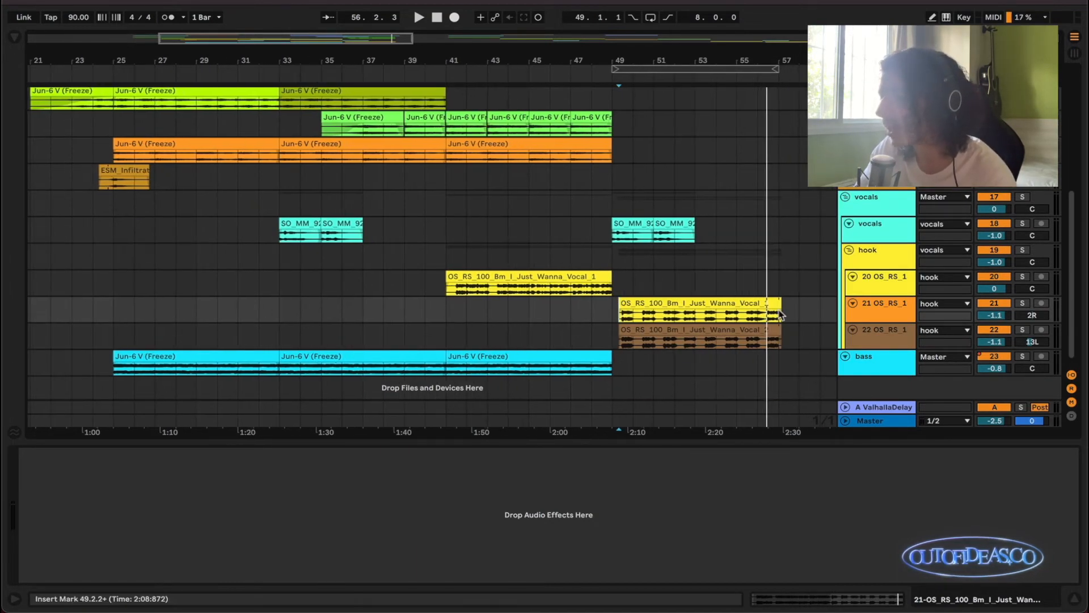
drag(779, 339, 444, 286)
scroll(444, 286, up, 3)
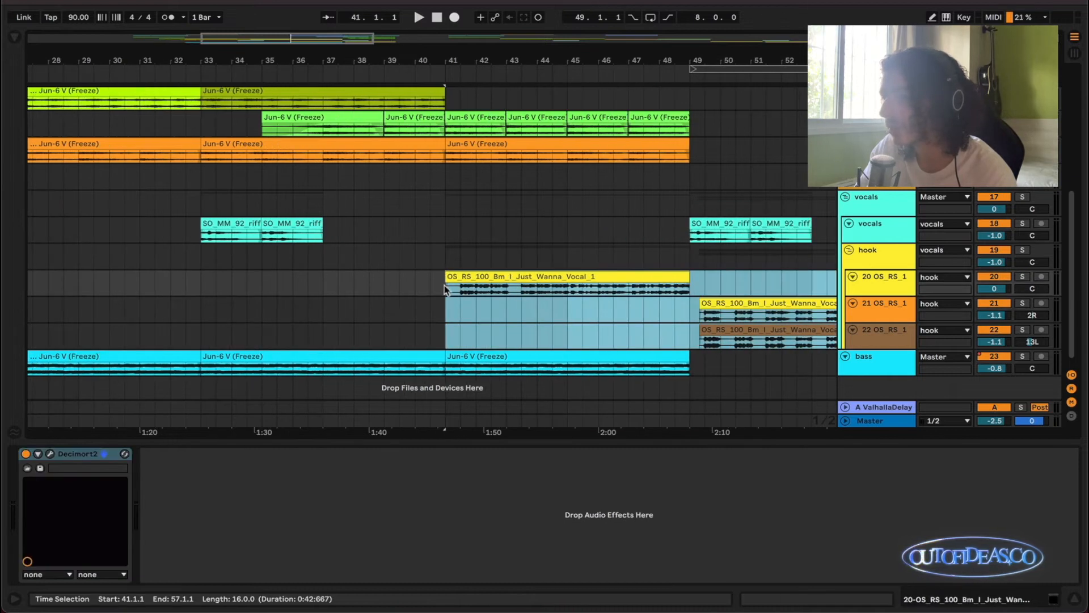
Solo the first hook vocal track and play its clip from 41.1.1.
click(445, 286)
key(s)
key(space)
scroll(465, 289, down, 2)
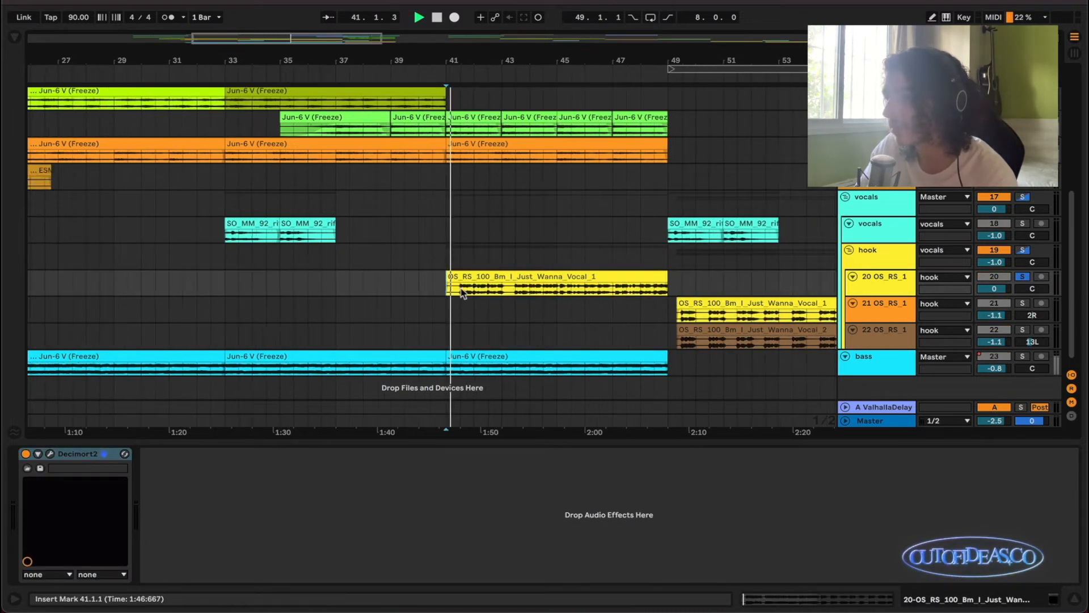
scroll(476, 289, down, 1)
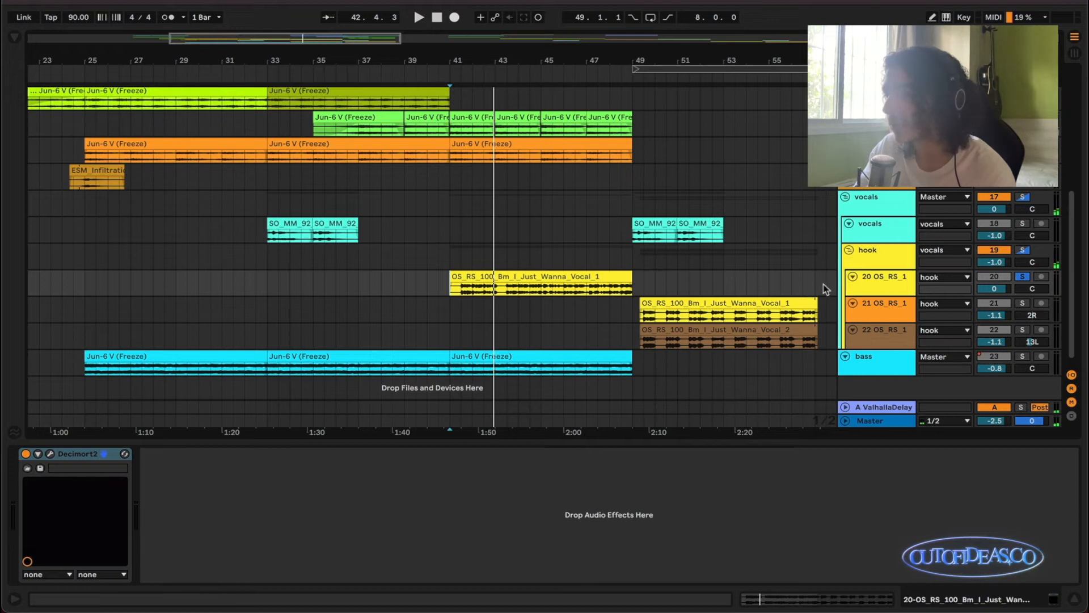
Unsolo the first hook vocal track and play the full mix from 41.1.1.
key(s)
key(space)
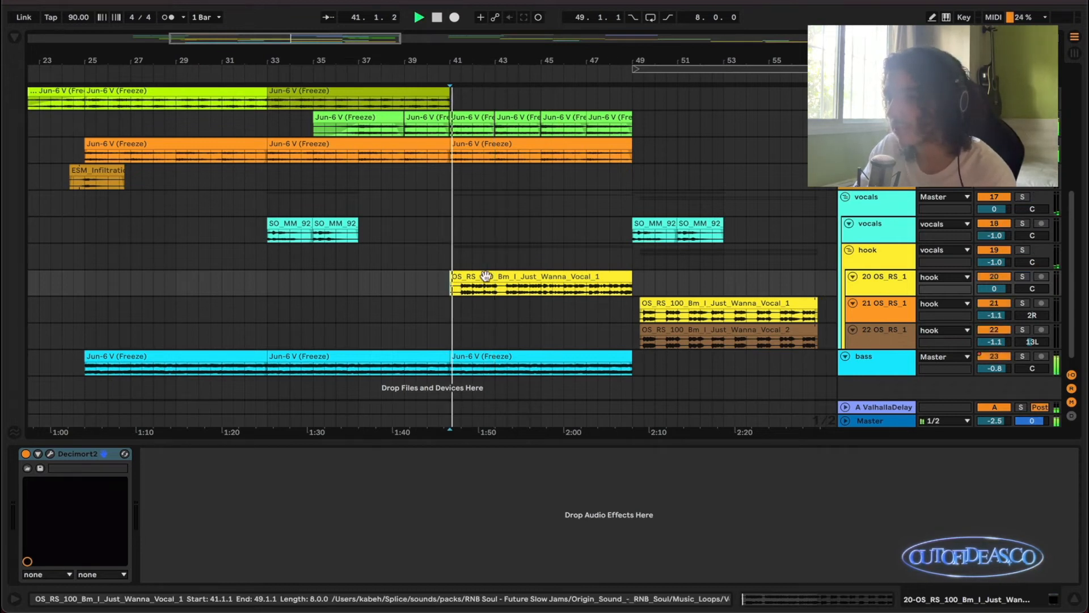
scroll(501, 267, down, 1)
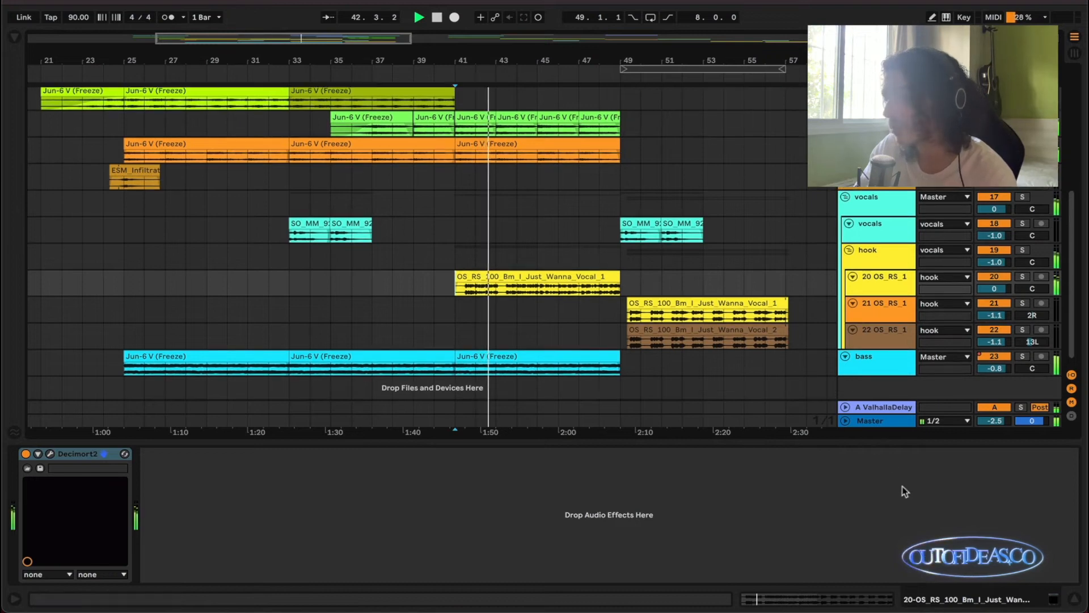
Hide the device view to enlarge the arrangement and follow the full mix through bars 43 to 46.
click(881, 440)
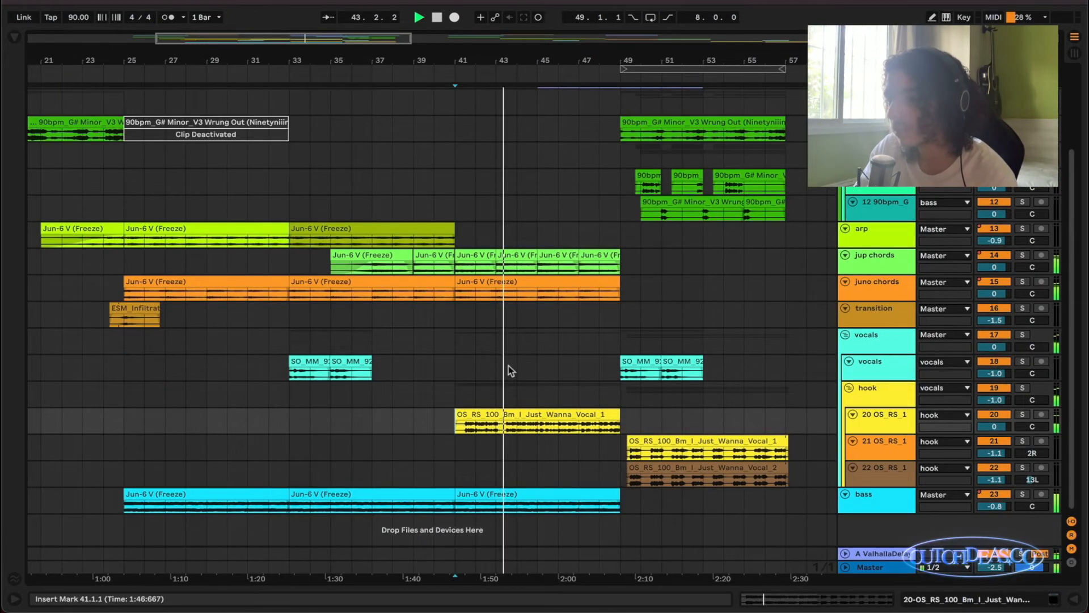
scroll(510, 365, up, 3)
scroll(515, 364, right, 2)
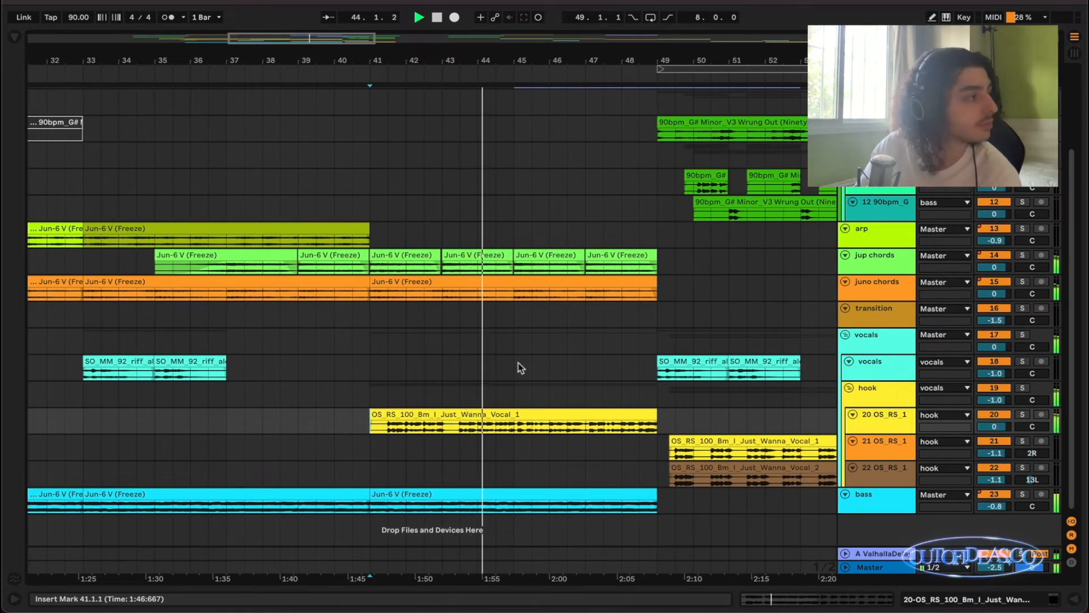
scroll(525, 369, down, 1)
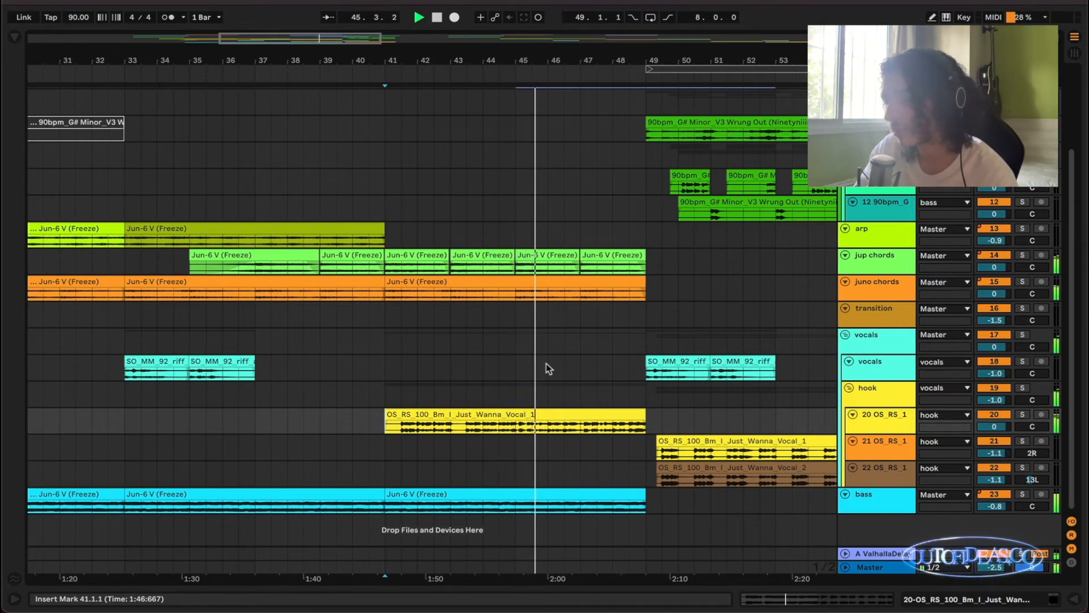
scroll(547, 363, down, 2)
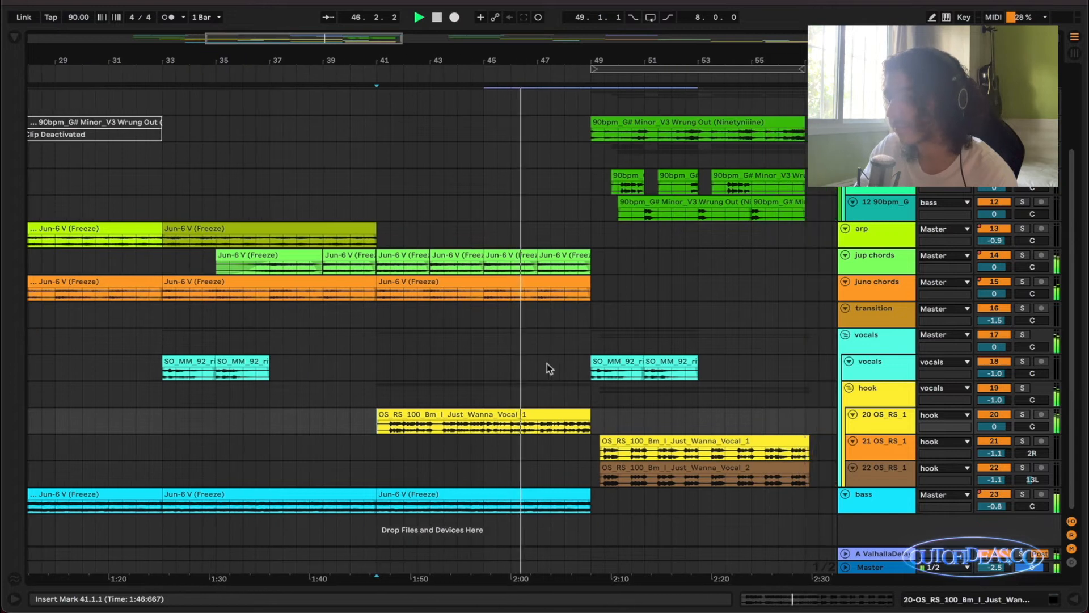
Follow the full mix through bars 46 to 55 of the arrangement and stop playback.
scroll(566, 366, down, 2)
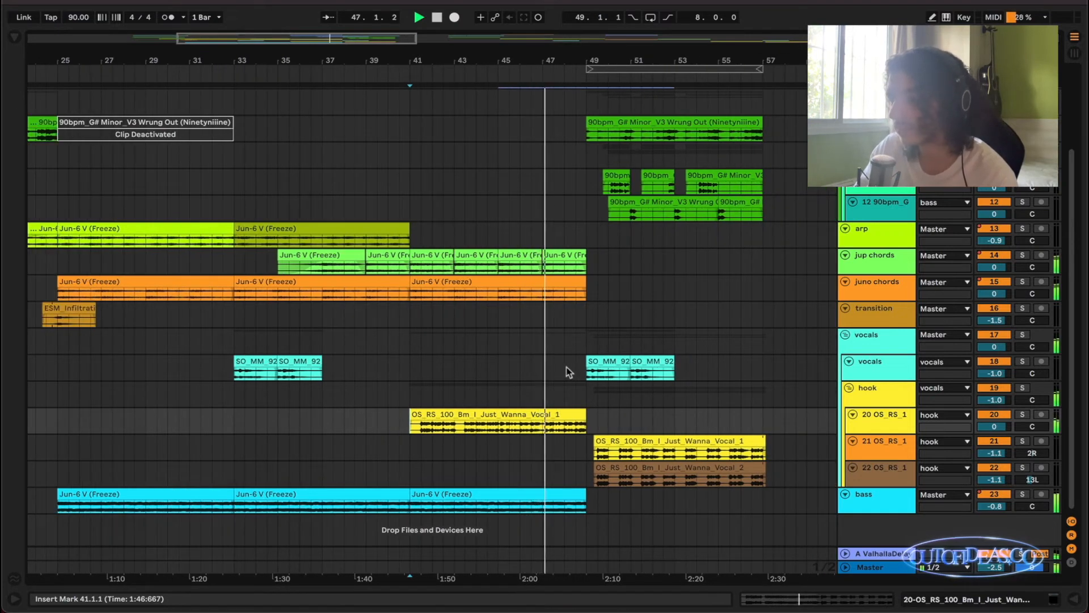
scroll(569, 372, up, 2)
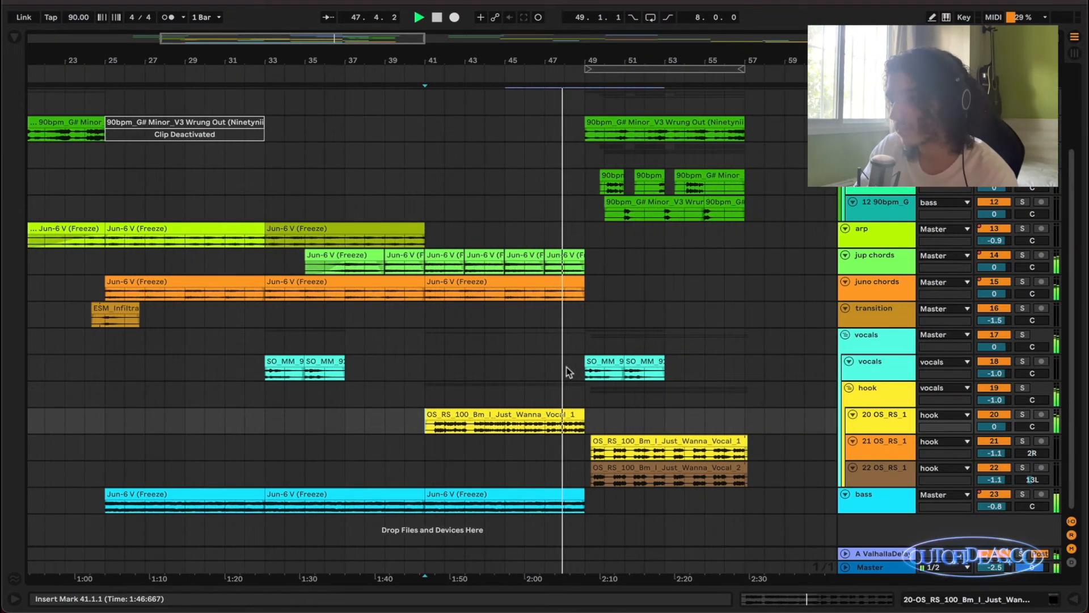
scroll(569, 372, up, 2)
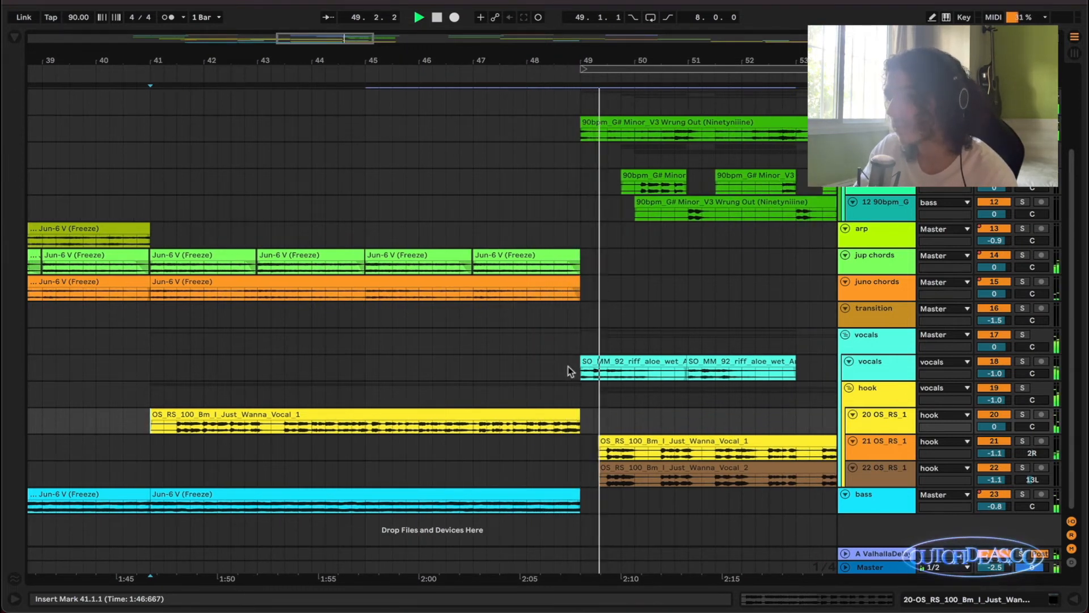
scroll(569, 372, down, 2)
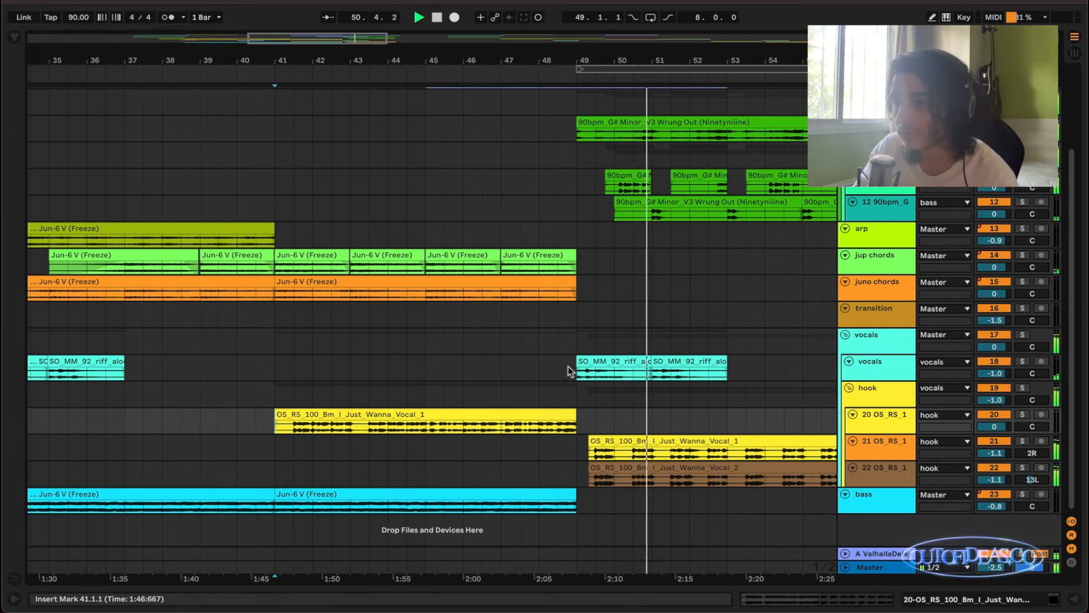
scroll(569, 372, down, 3)
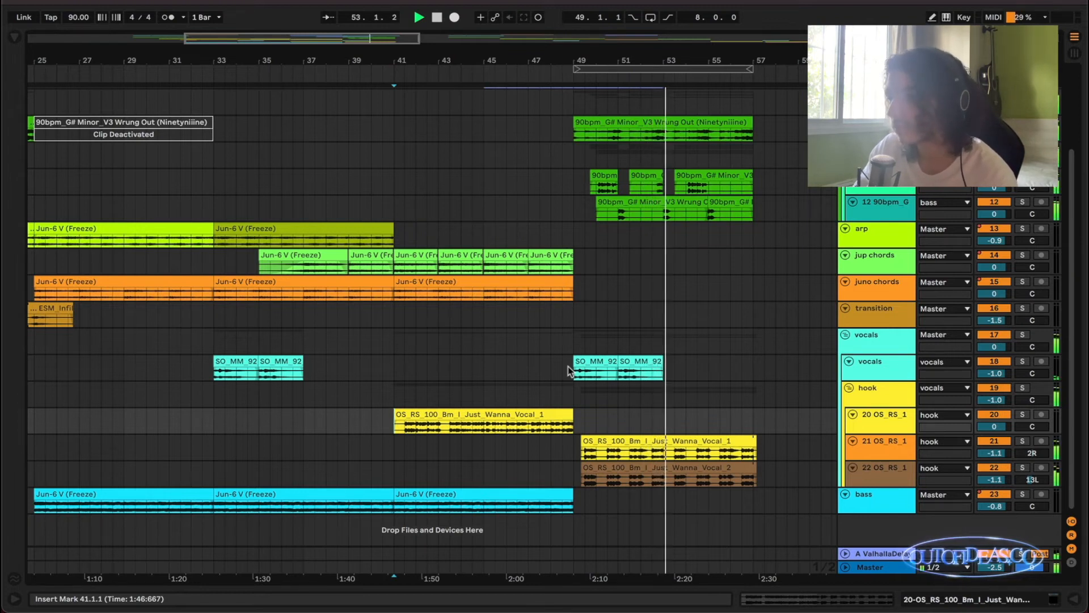
scroll(567, 366, down, 1)
scroll(567, 366, down, 1)
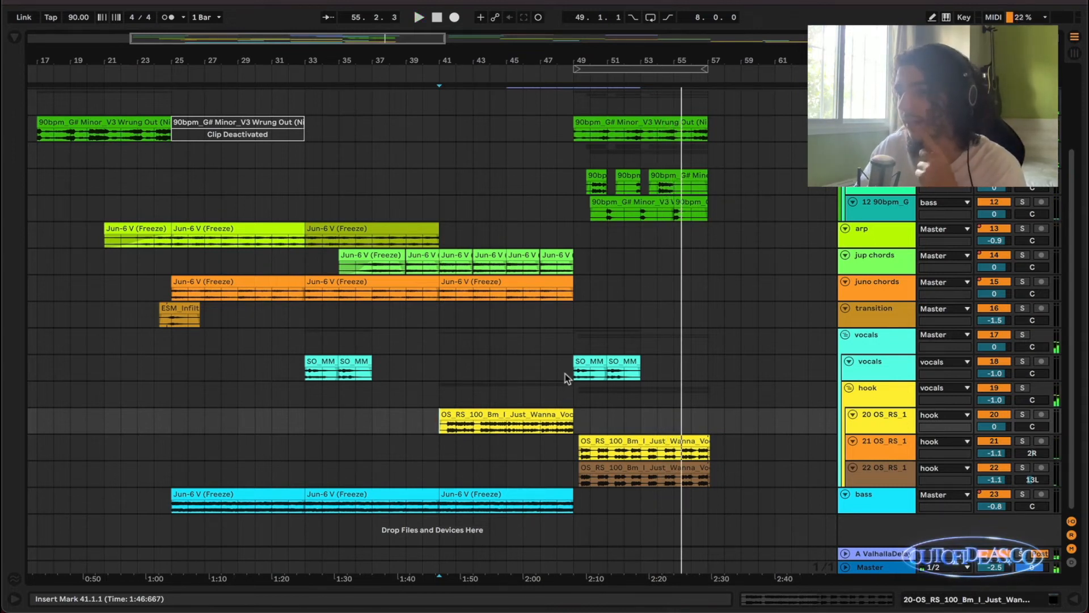
ctrl+scroll(572, 367, down, 2)
scroll(566, 340, up, 4)
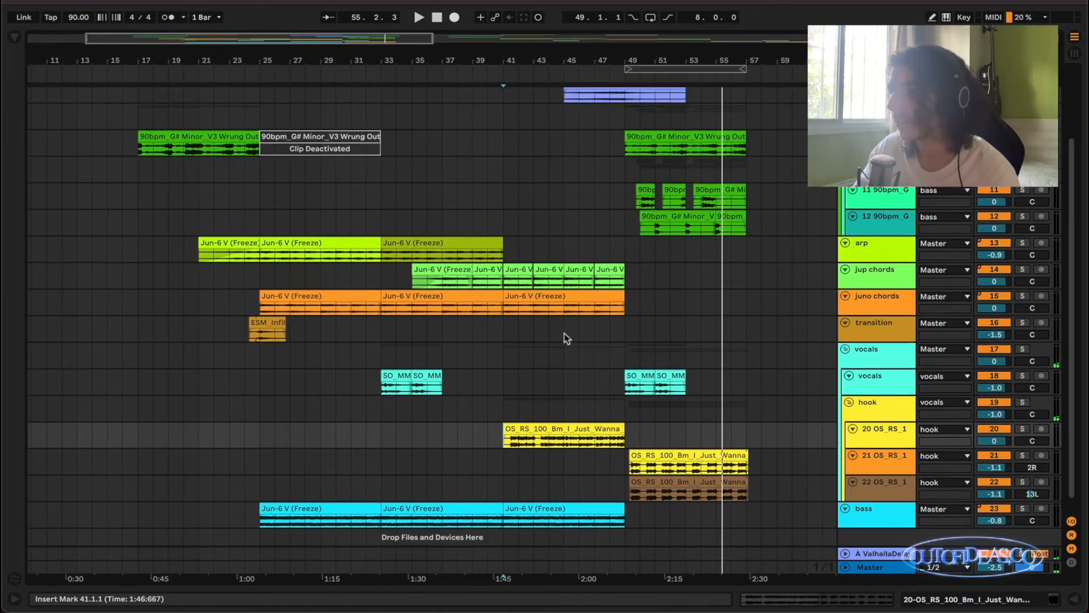
scroll(566, 339, down, 4)
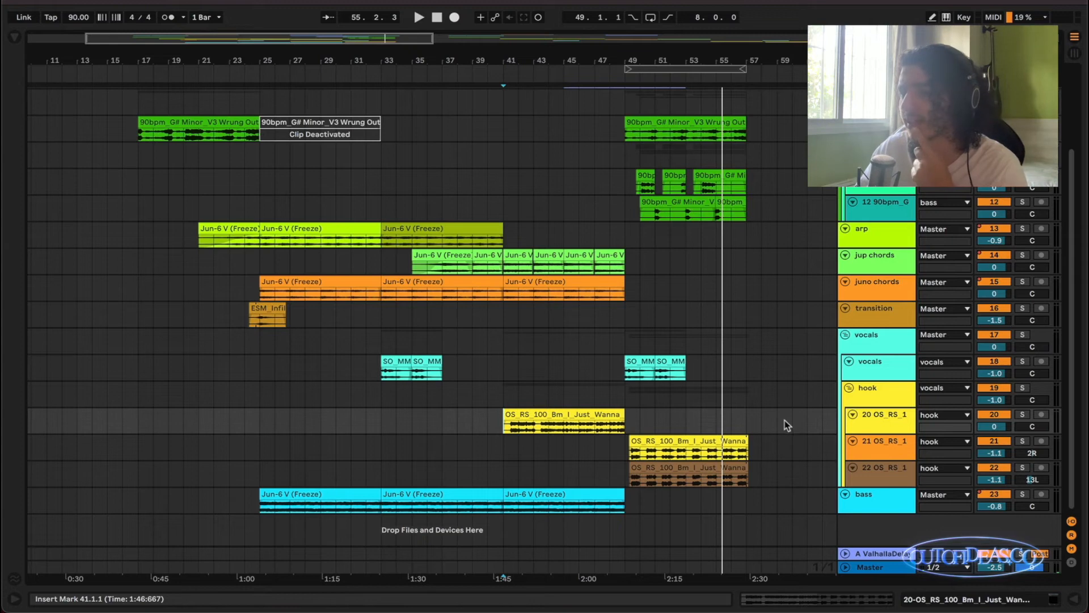
Check the device chains of the bass track, the vocals group and the vocals track inside it.
double_click(859, 500)
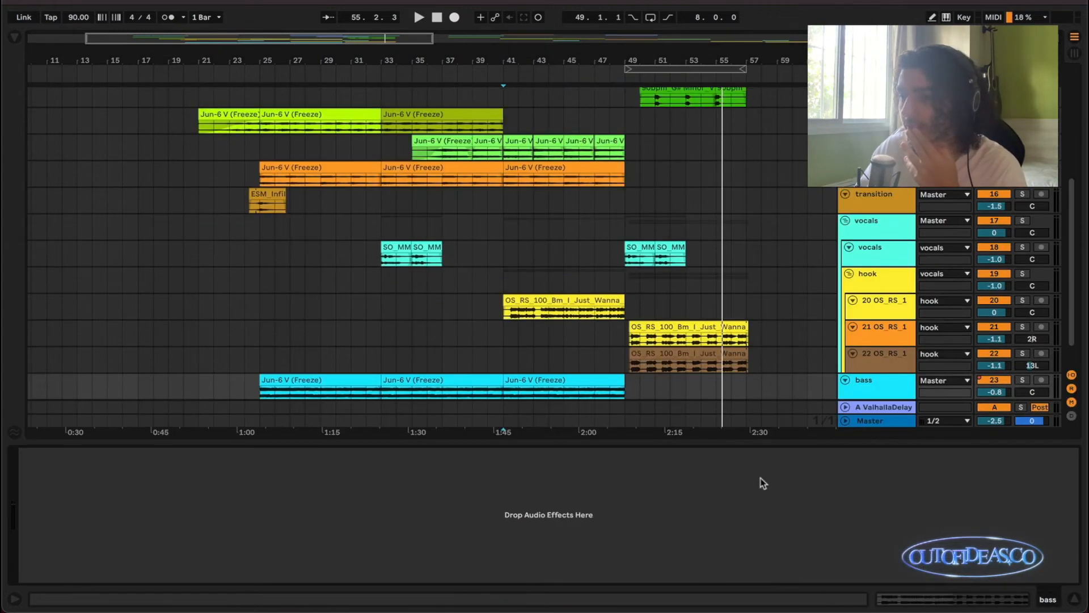
scroll(570, 392, down, 1)
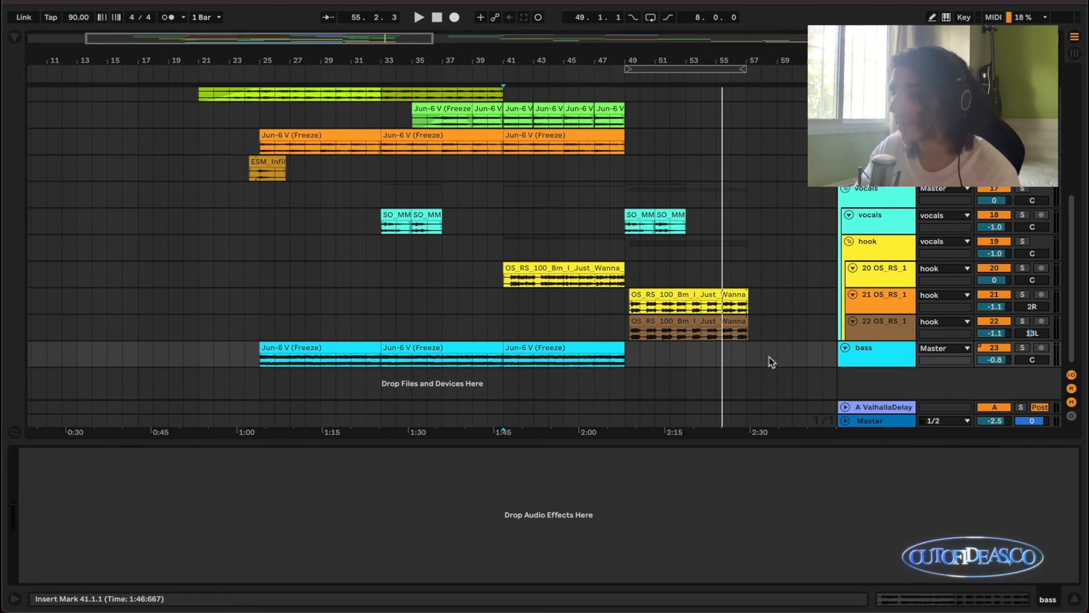
scroll(738, 357, up, 1)
click(868, 228)
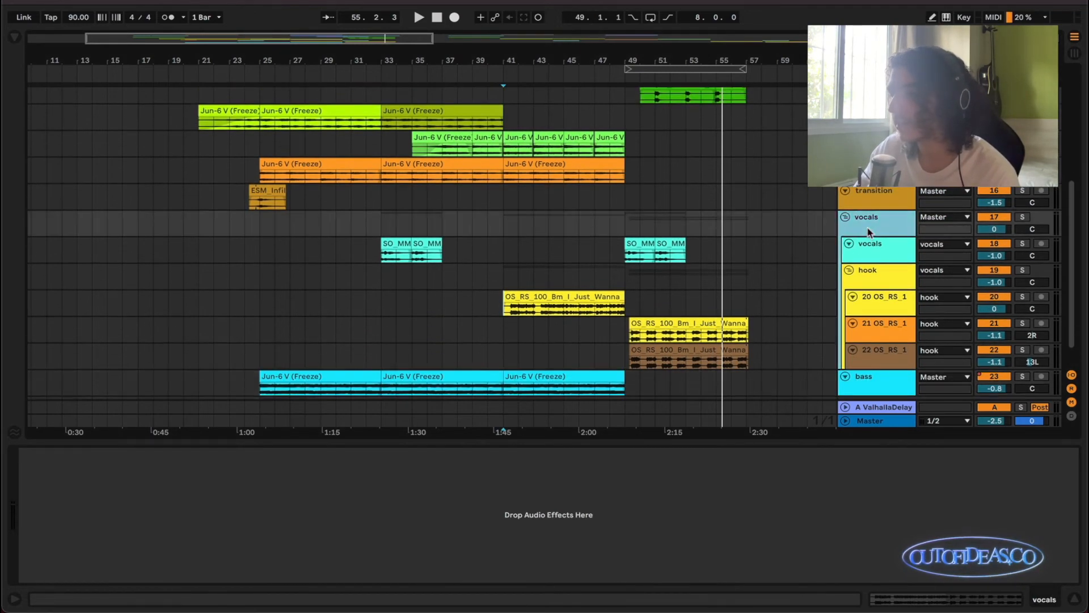
click(891, 243)
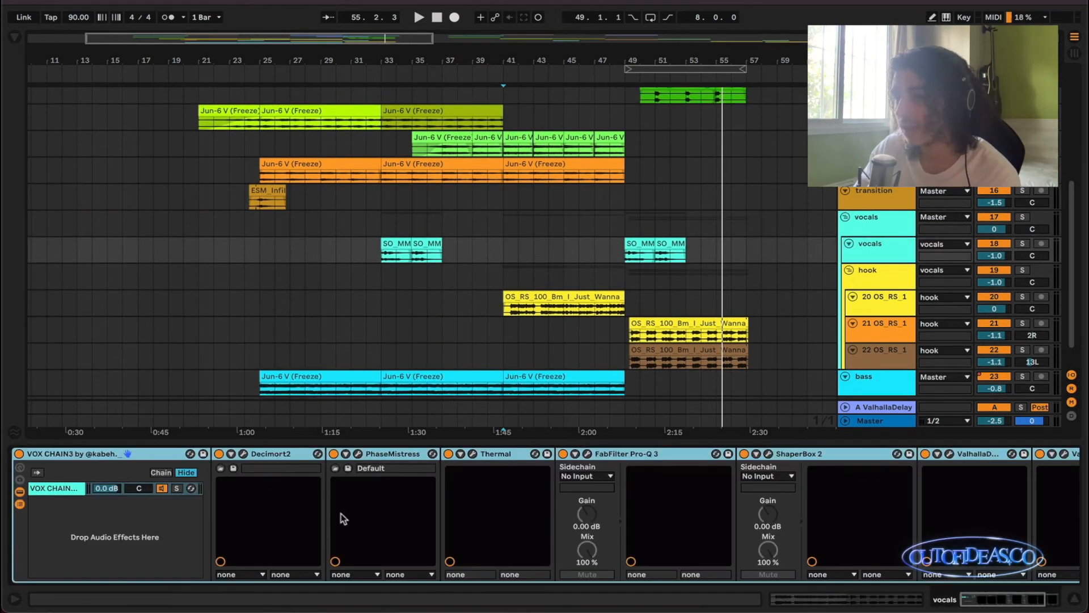
Look through the vocals track's VOX CHAIN3 effects, then inspect the Decimort2 settings and close its window.
scroll(410, 493, right, 5)
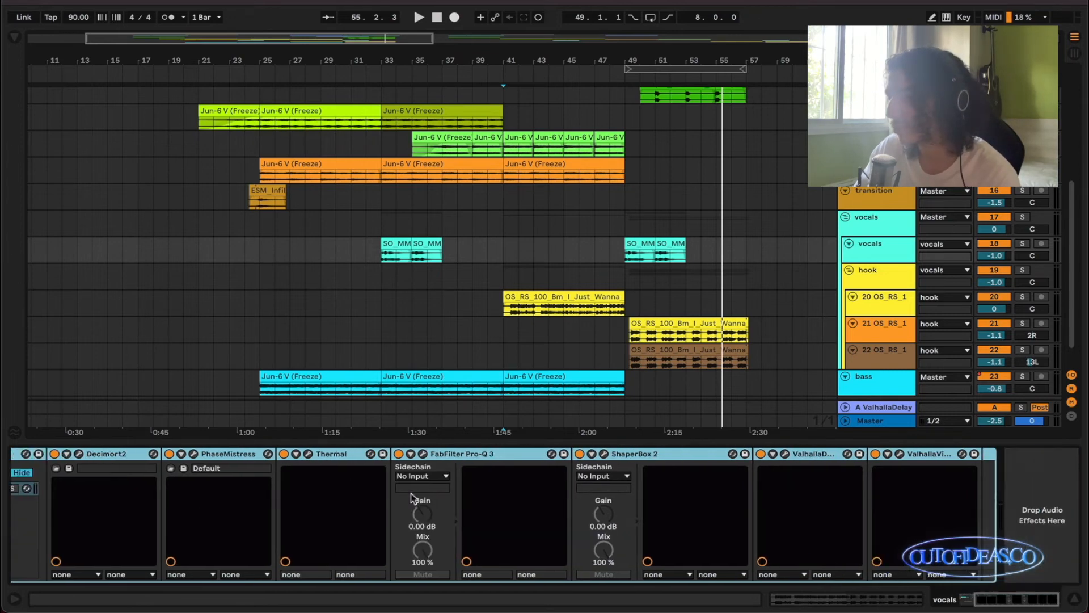
scroll(831, 520, left, 5)
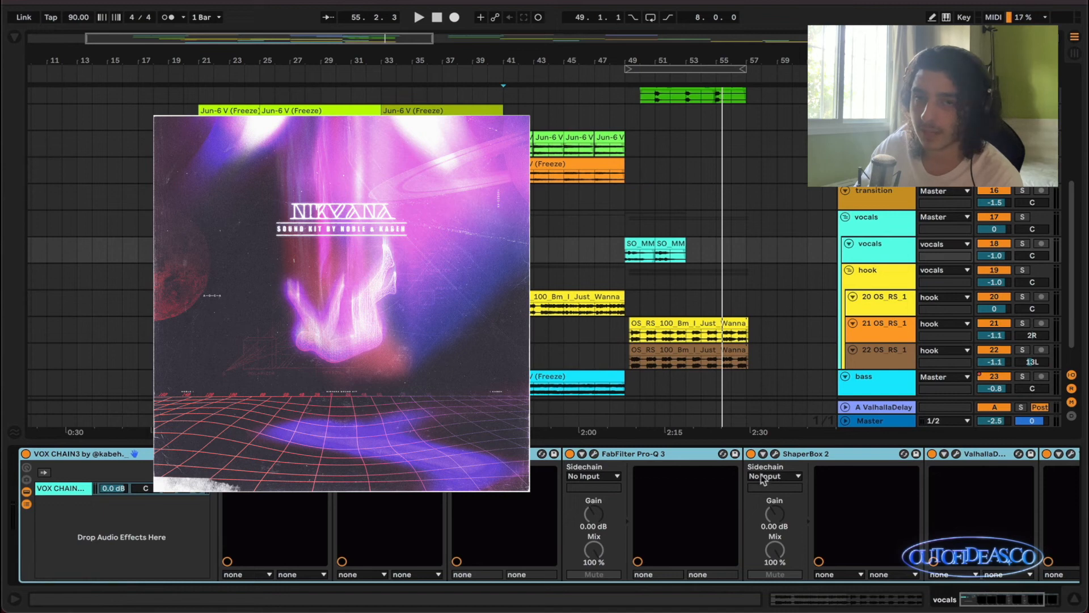
scroll(591, 352, down, 1)
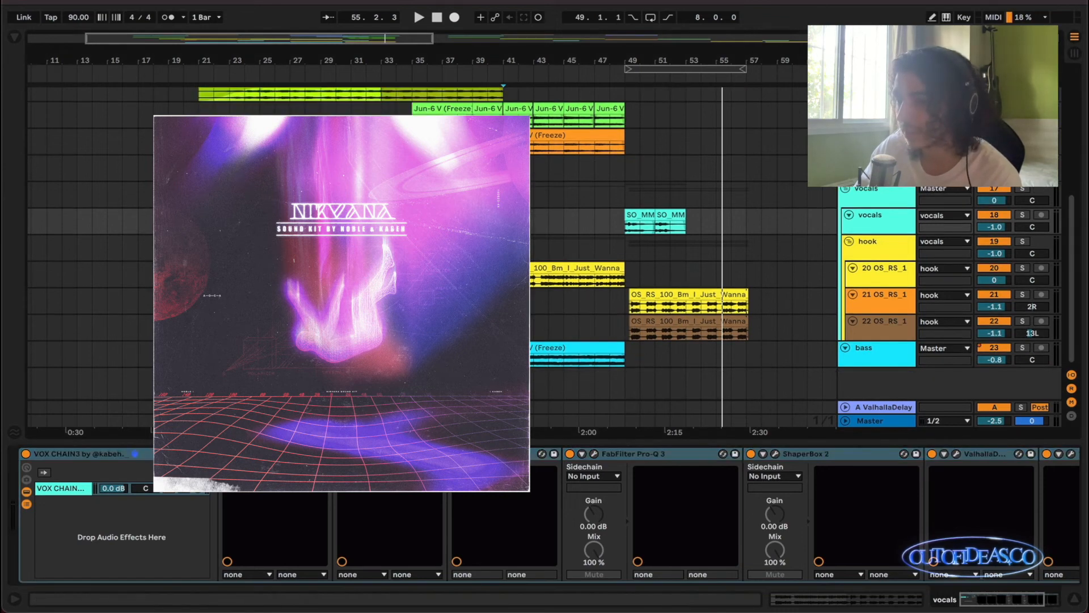
scroll(671, 484, right, 5)
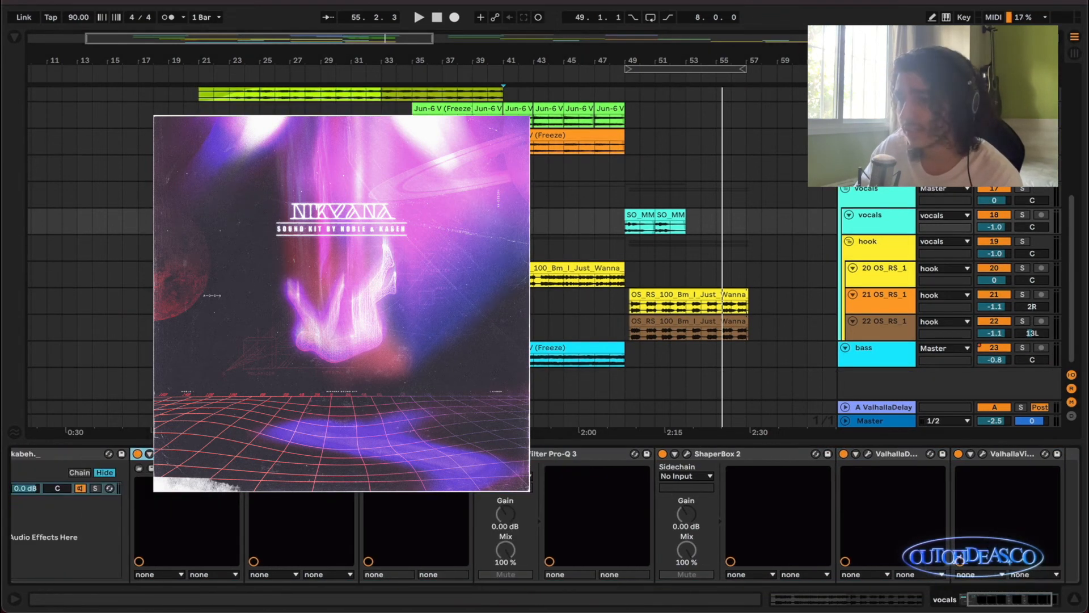
click(161, 454)
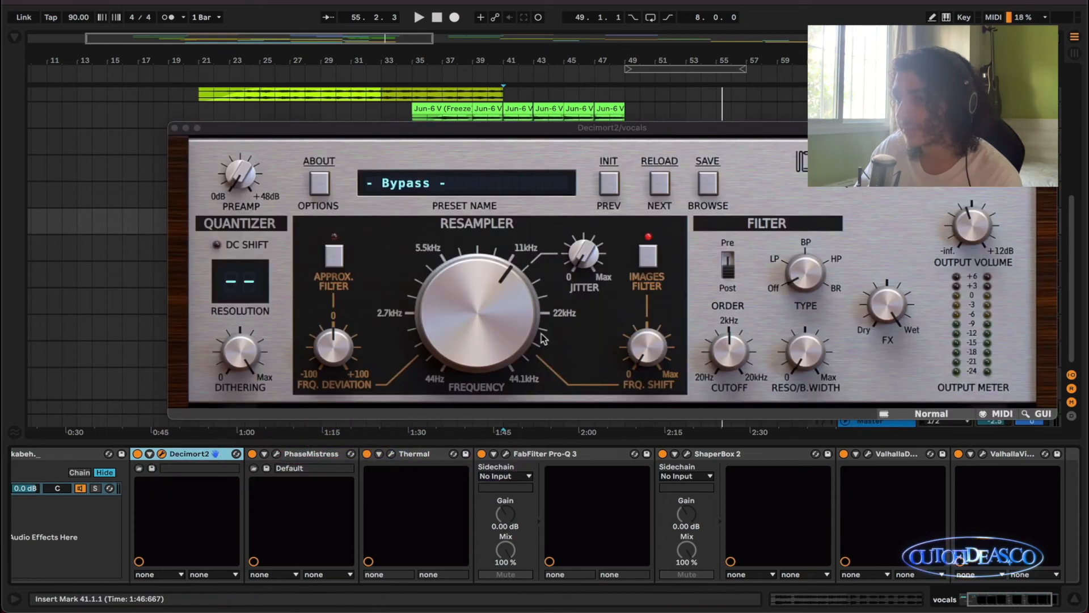
click(175, 128)
Check the device chains of the three hook vocal tracks, 20, 21 and 22.
click(902, 272)
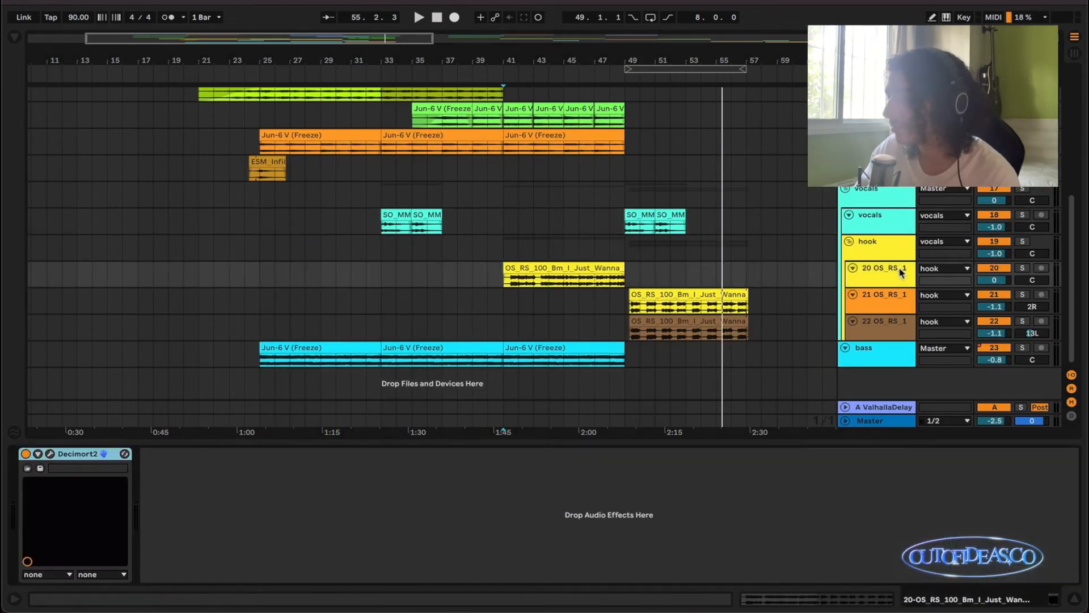
click(890, 302)
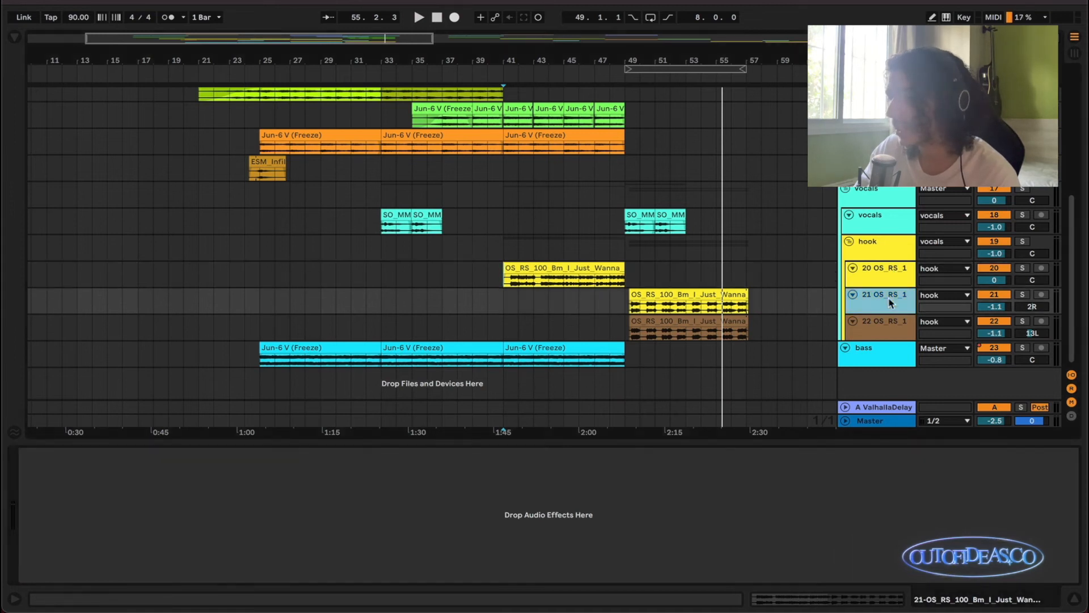
click(889, 325)
click(888, 305)
click(885, 333)
click(887, 307)
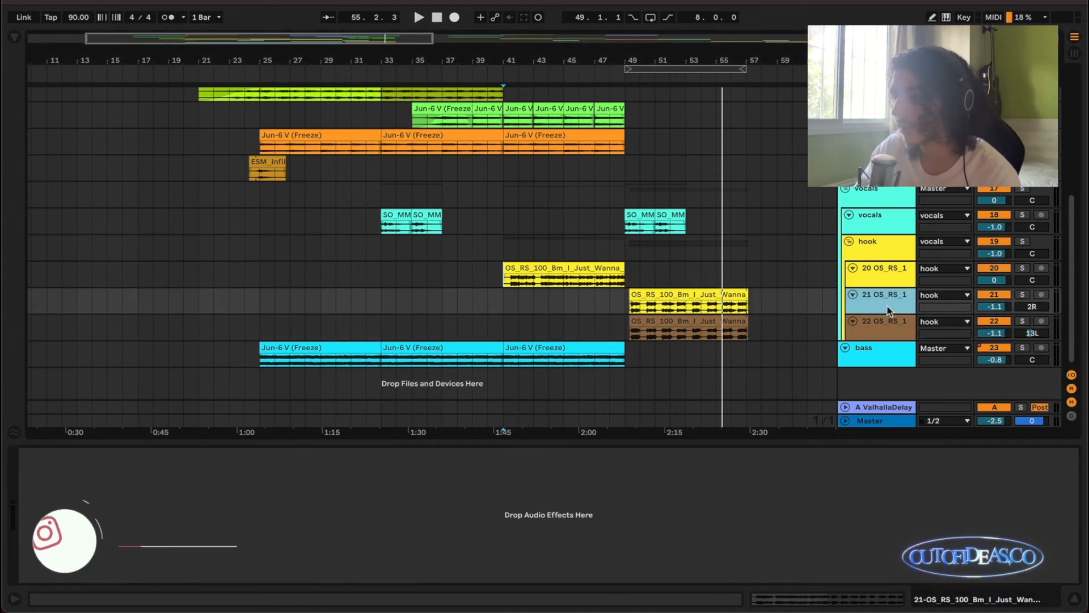
Look through the hook group's full effects chain, from FabFilter Pro-Q 3 to Kleverb.
click(892, 254)
scroll(420, 540, right, 4)
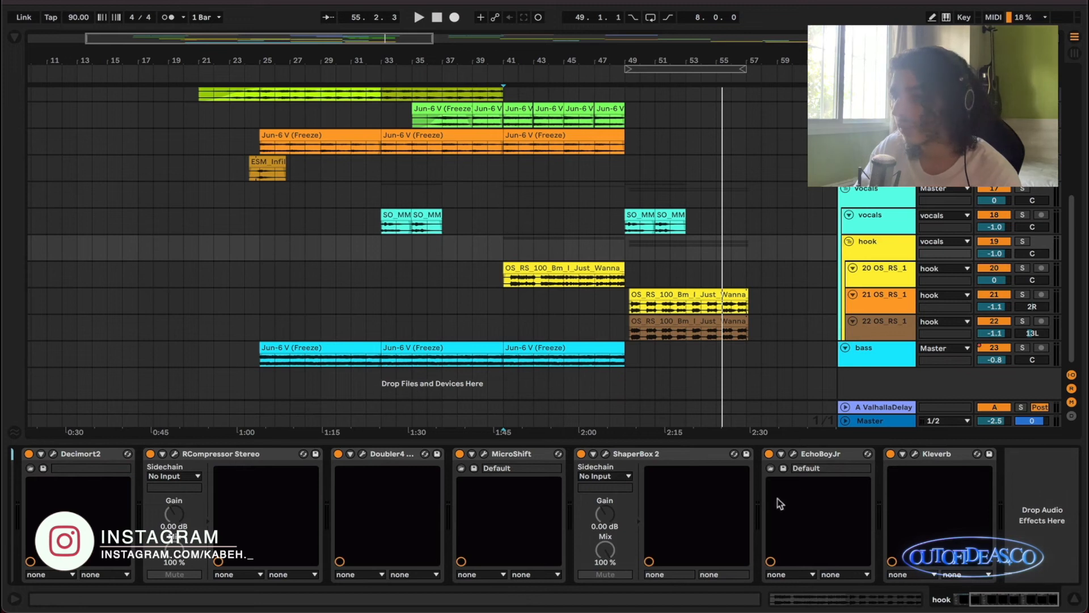
scroll(684, 480, left, 2)
scroll(356, 465, right, 2)
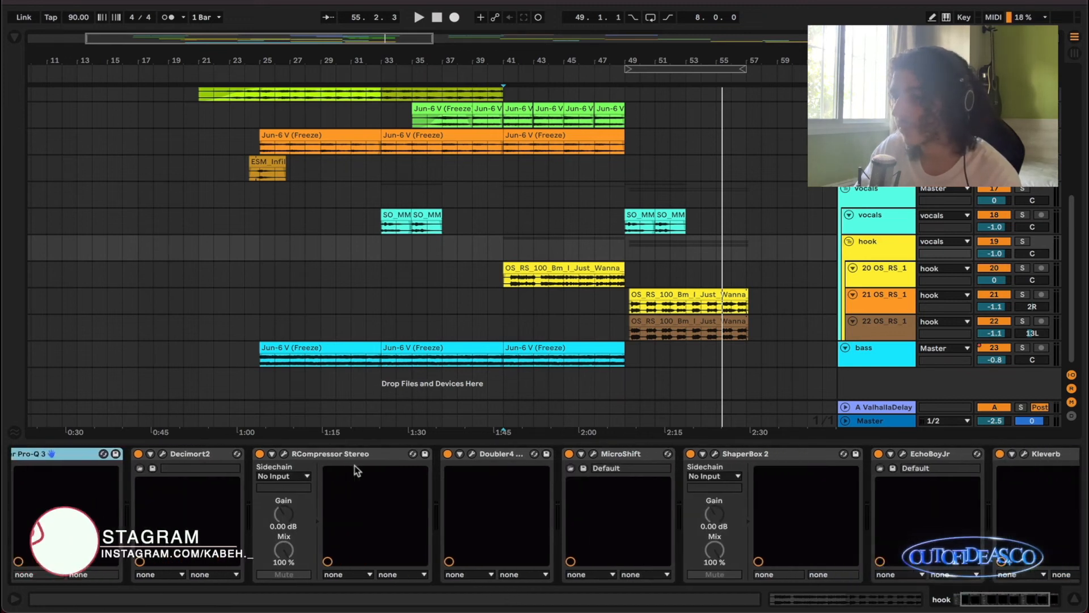
scroll(468, 467, right, 2)
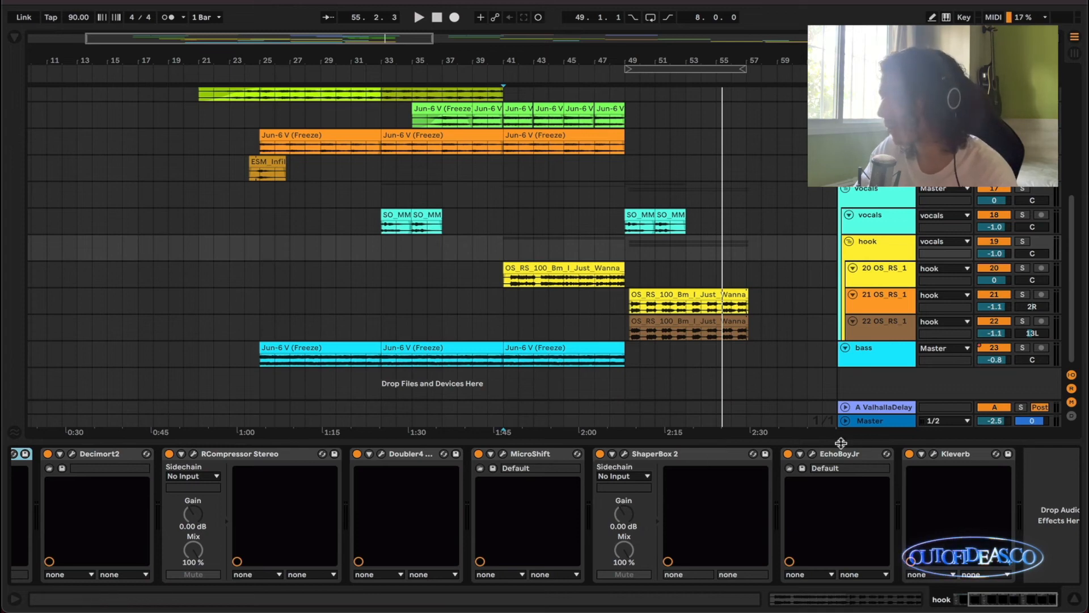
Inspect the EchoBoyJr and Kleverb settings on the hook group, closing each plugin window after viewing.
click(813, 454)
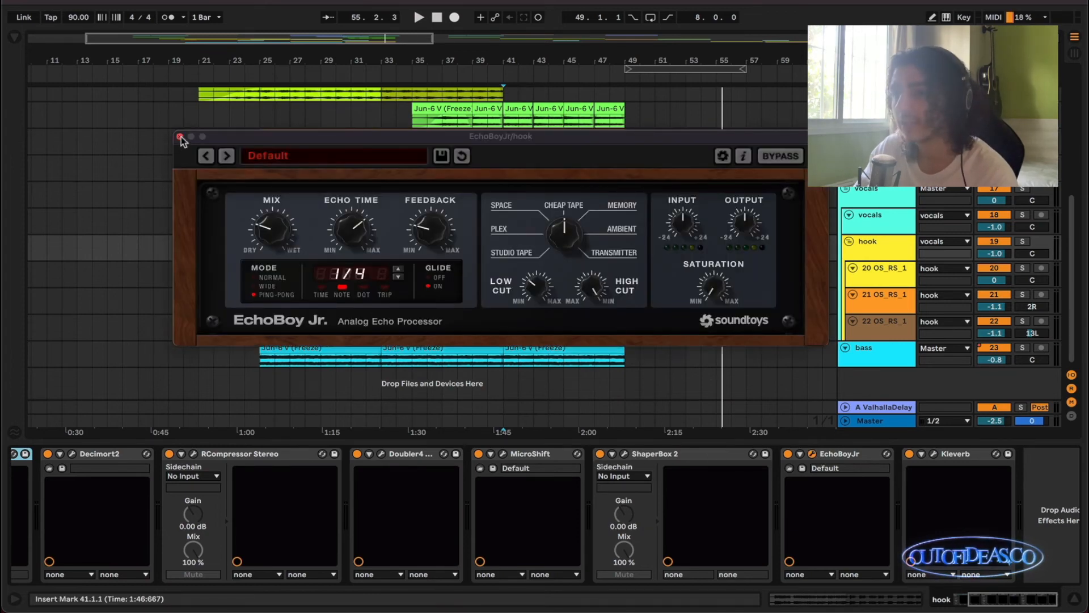
click(180, 138)
click(933, 454)
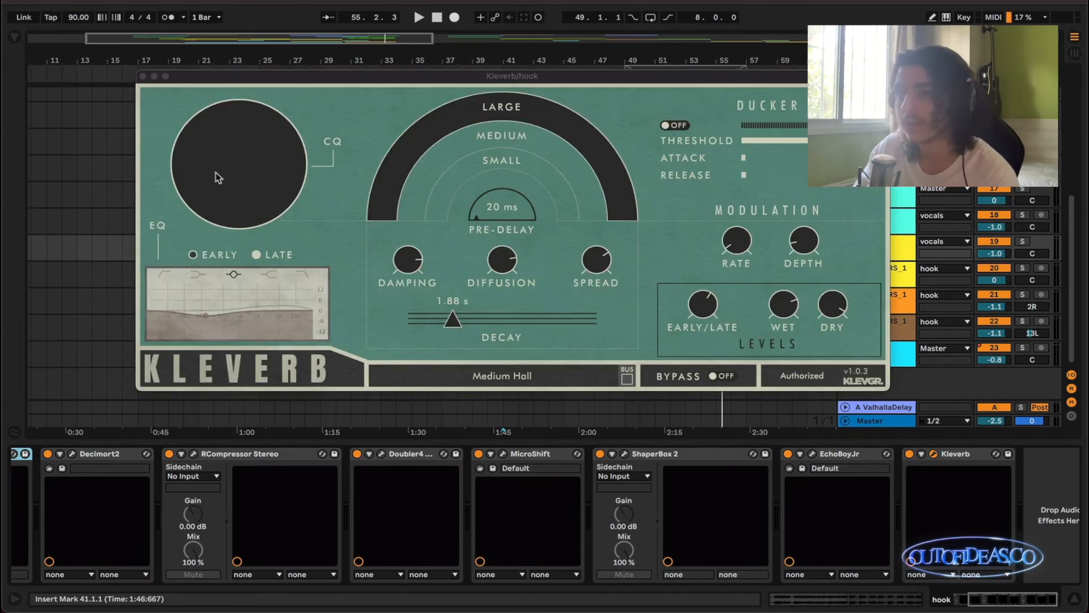
drag(210, 81, 186, 94)
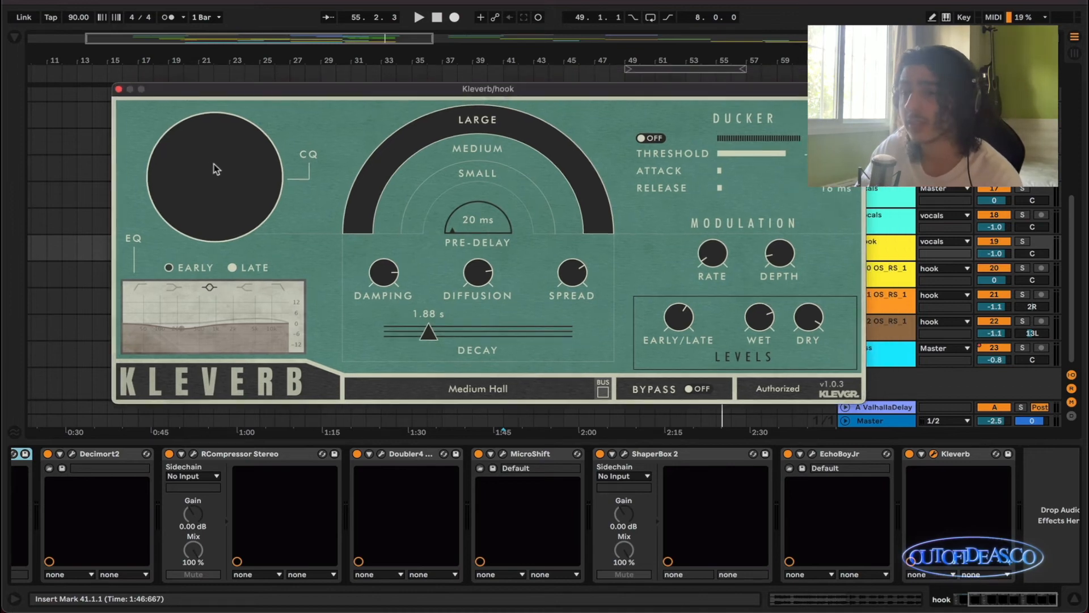
click(119, 89)
Show the juno chords effects, toggle the track's solo on and off, and inspect its FabFilter Pro-Q 3 curve.
scroll(483, 254, up, 3)
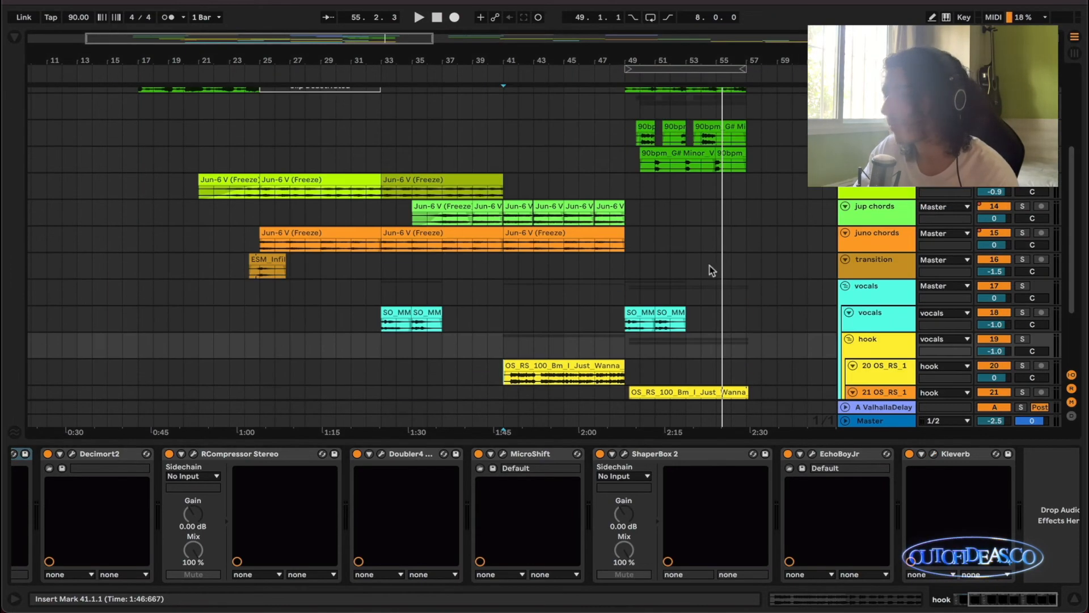
click(889, 271)
click(890, 244)
key(s)
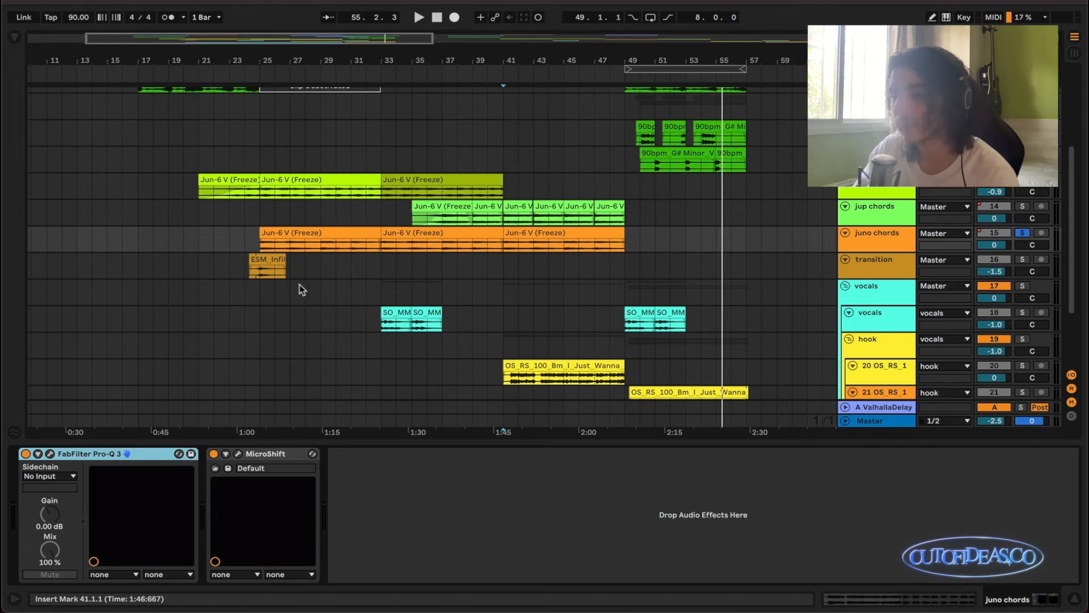
key(s)
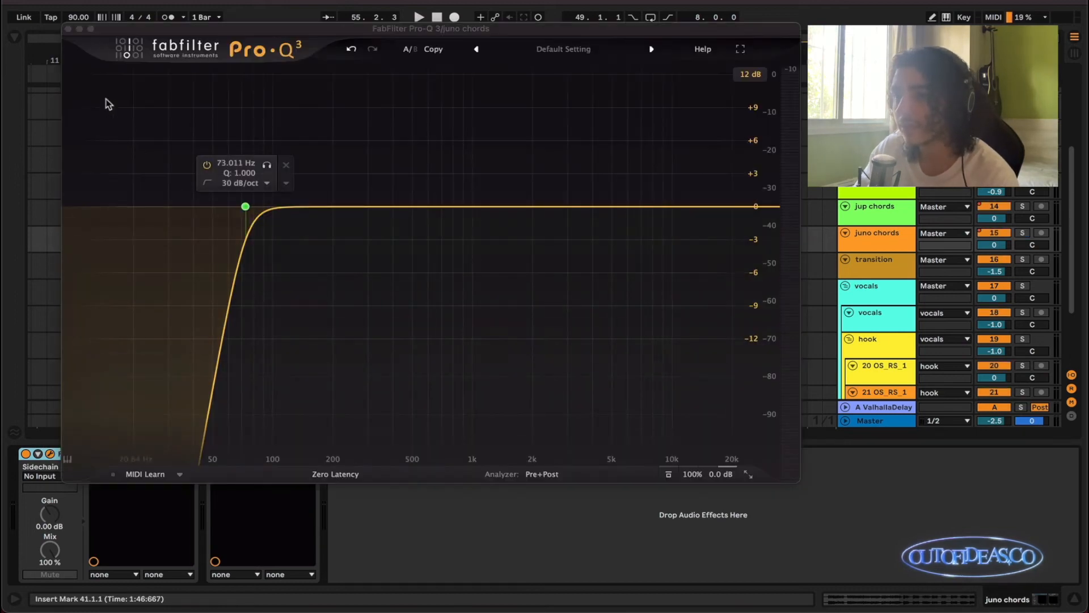
click(68, 29)
Show the jup chords effects chain, inspect the Transient Master settings and close its window.
scroll(385, 200, up, 1)
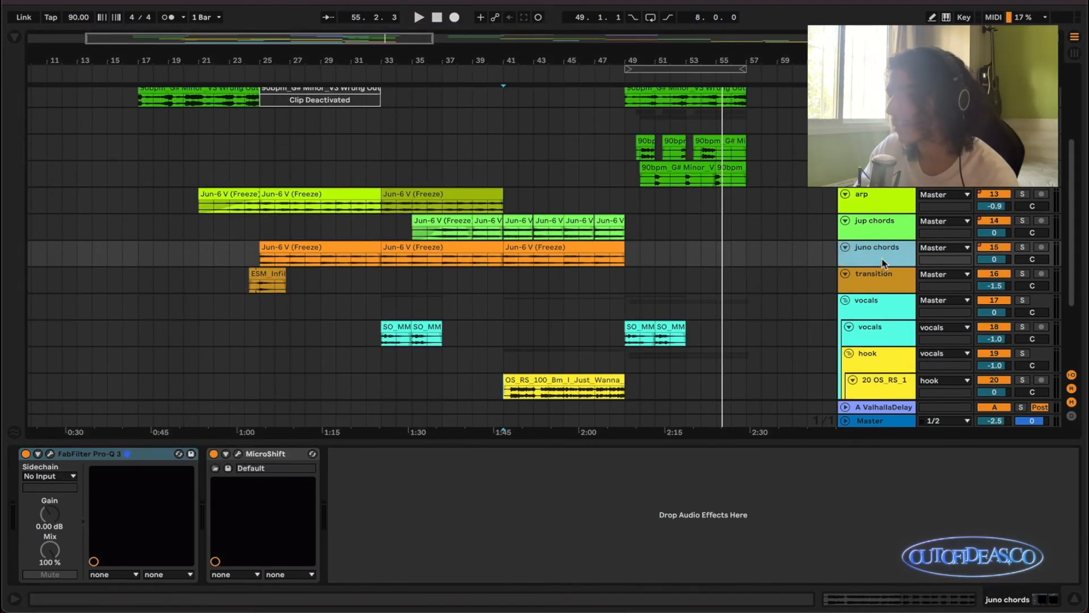
click(889, 227)
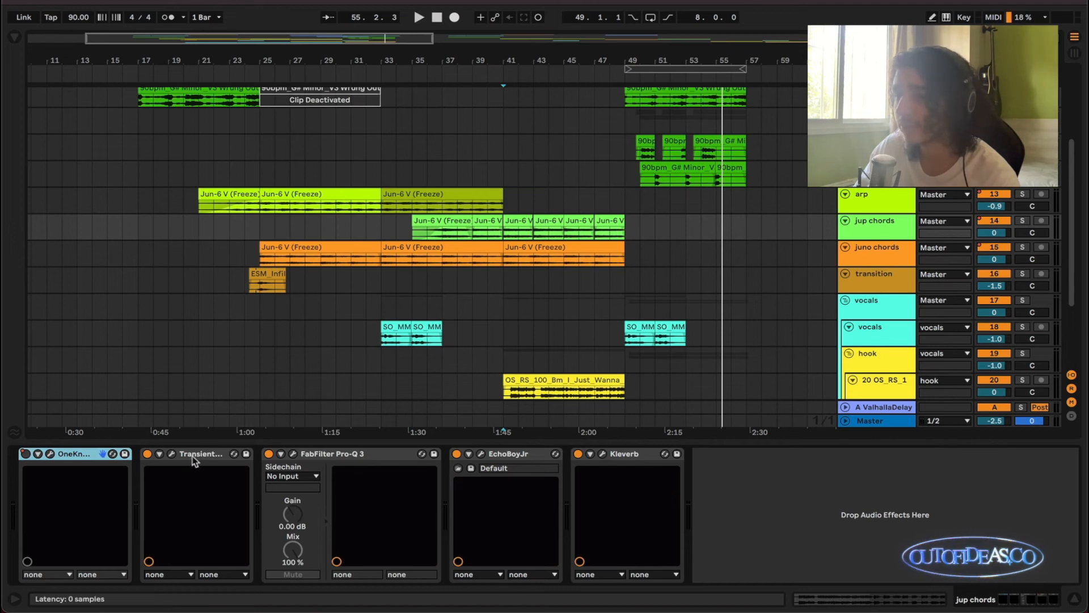
click(155, 461)
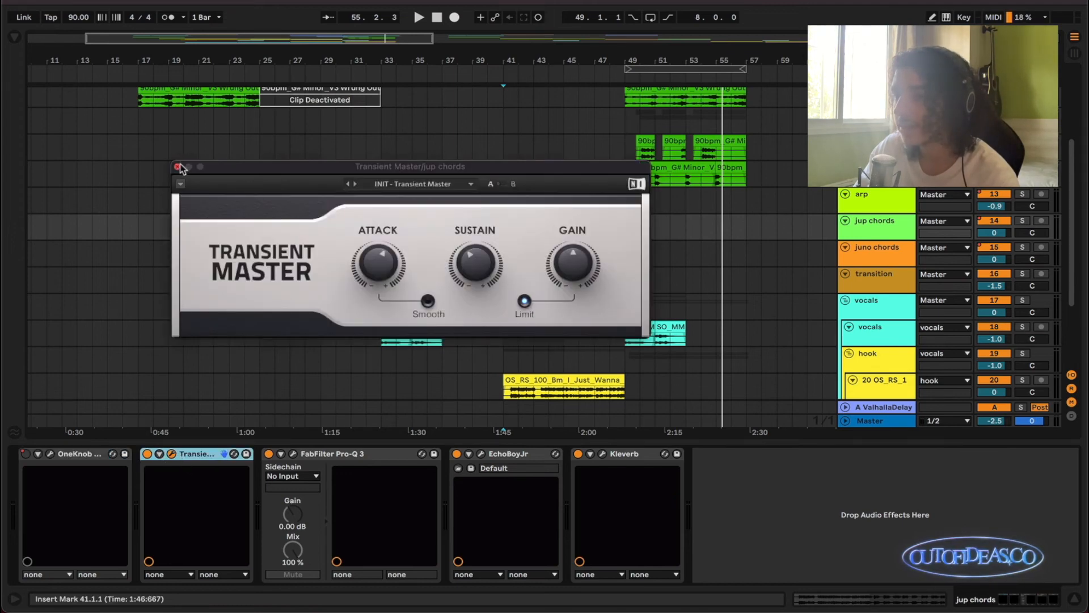
click(177, 166)
Solo the jup chords track and play it from 37.1.1.
scroll(397, 239, up, 3)
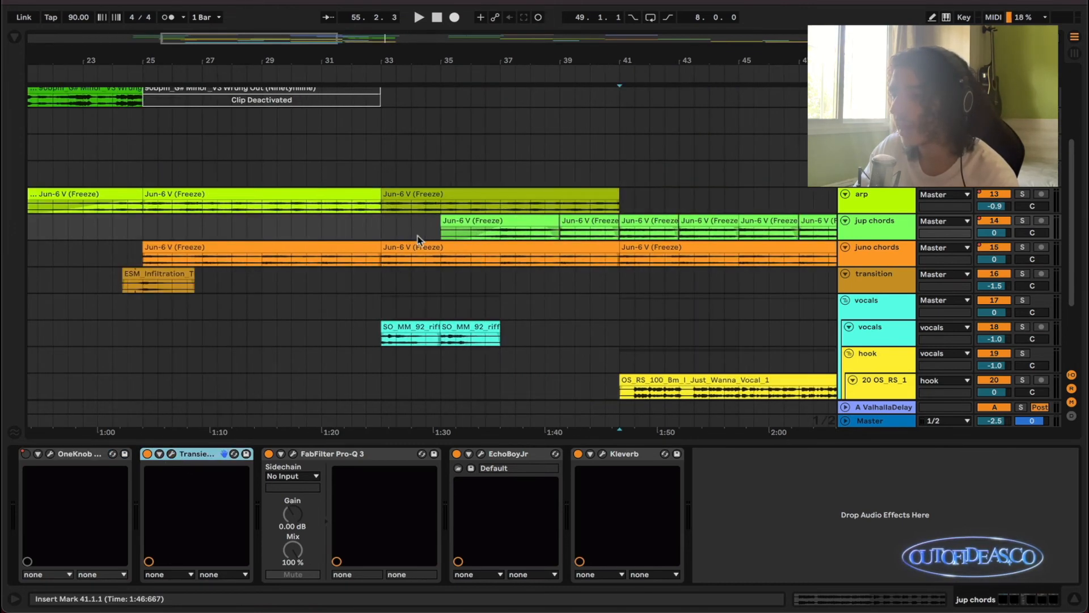
click(508, 237)
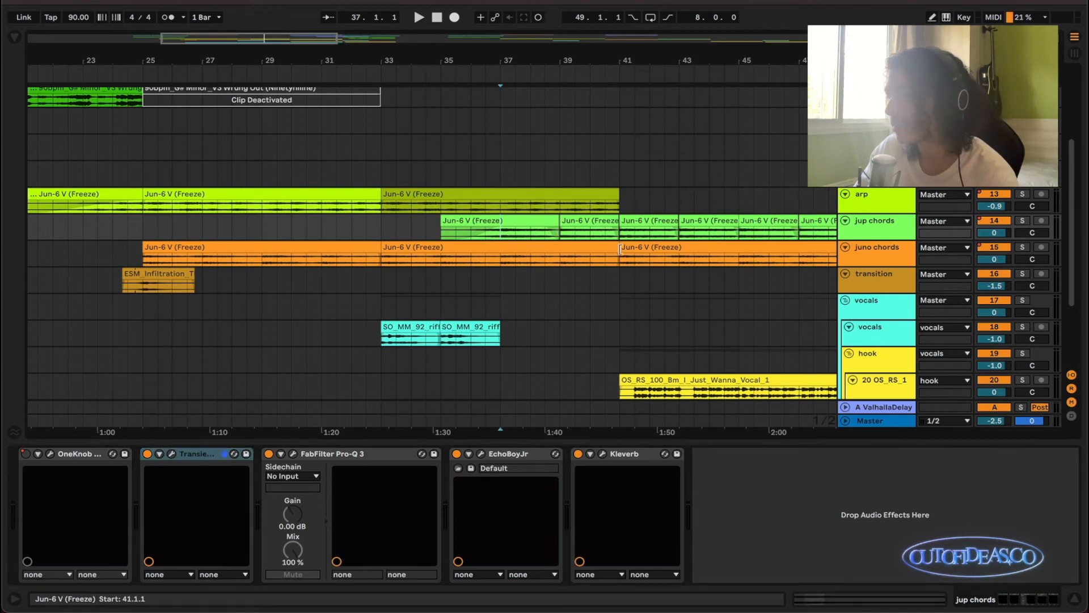
key(s)
key(space)
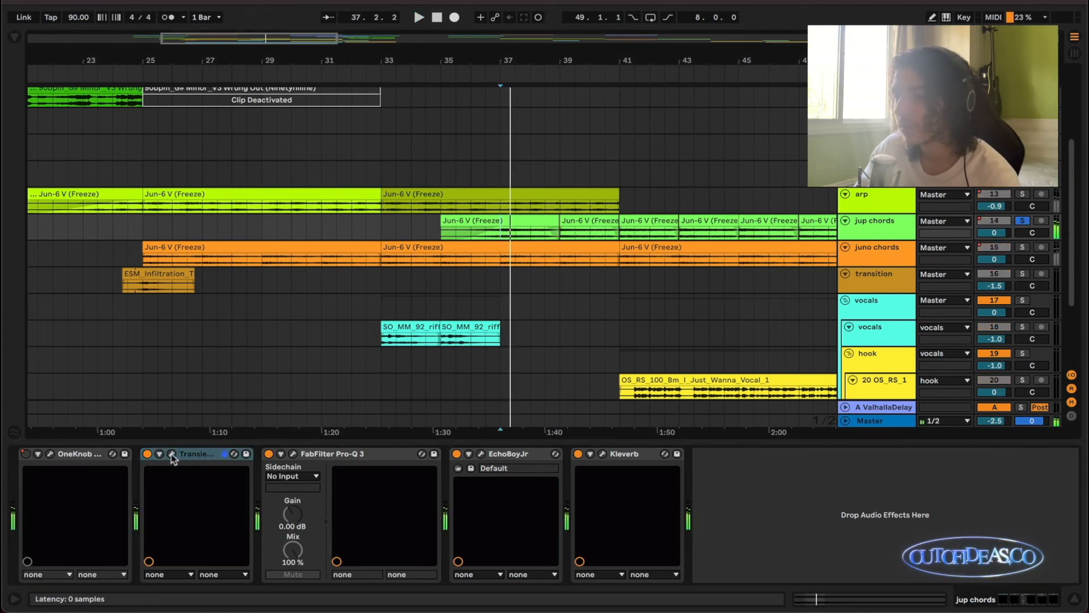
Set the Transient Master attack on the jup chords track to 16% and close the plugin window.
click(172, 453)
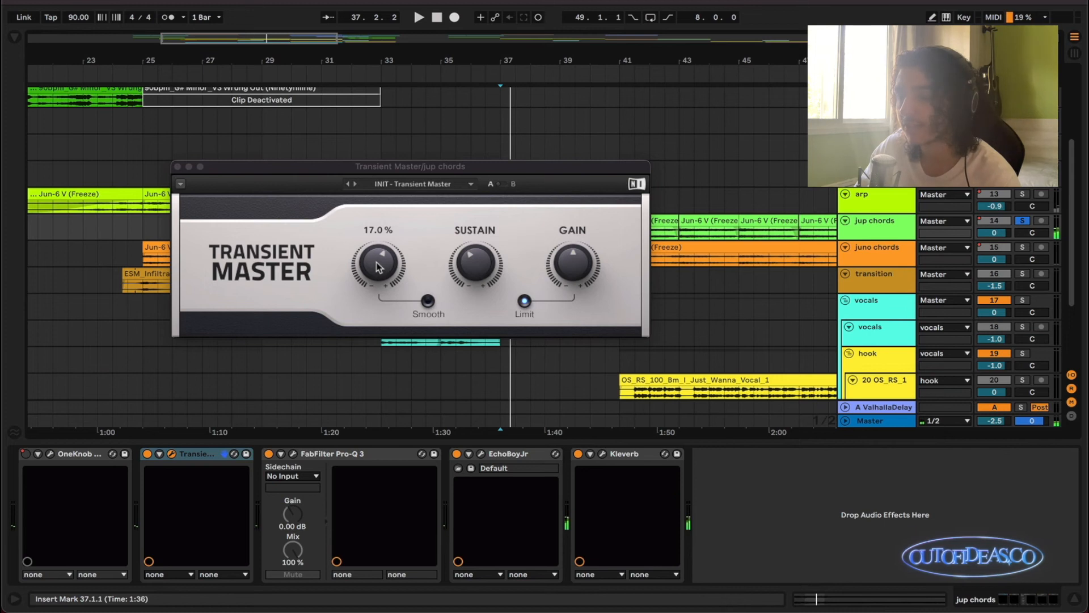
drag(379, 266, 379, 263)
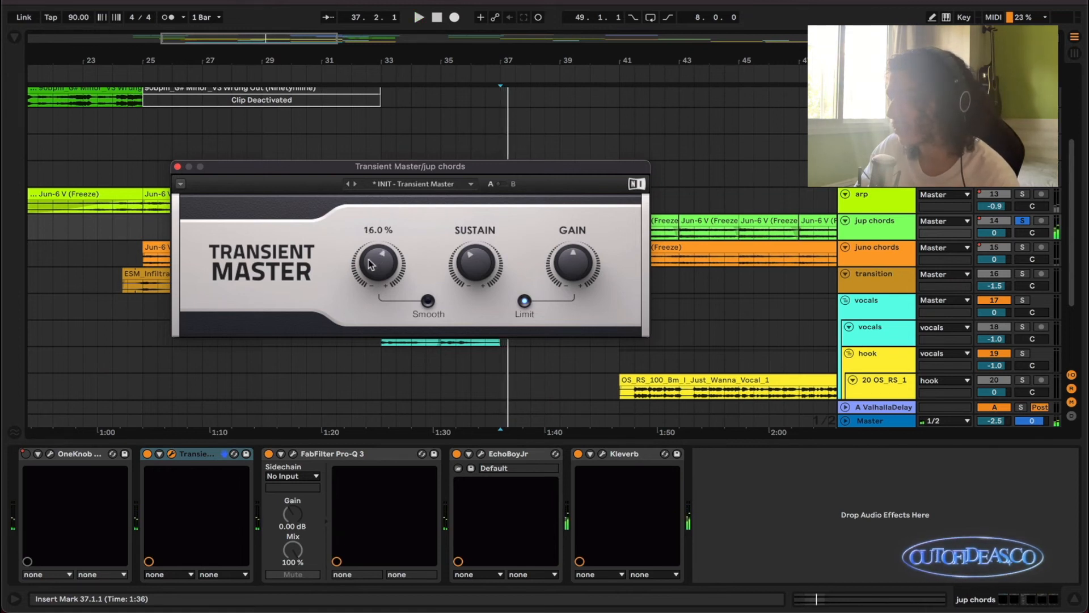
click(177, 168)
scroll(538, 266, down, 3)
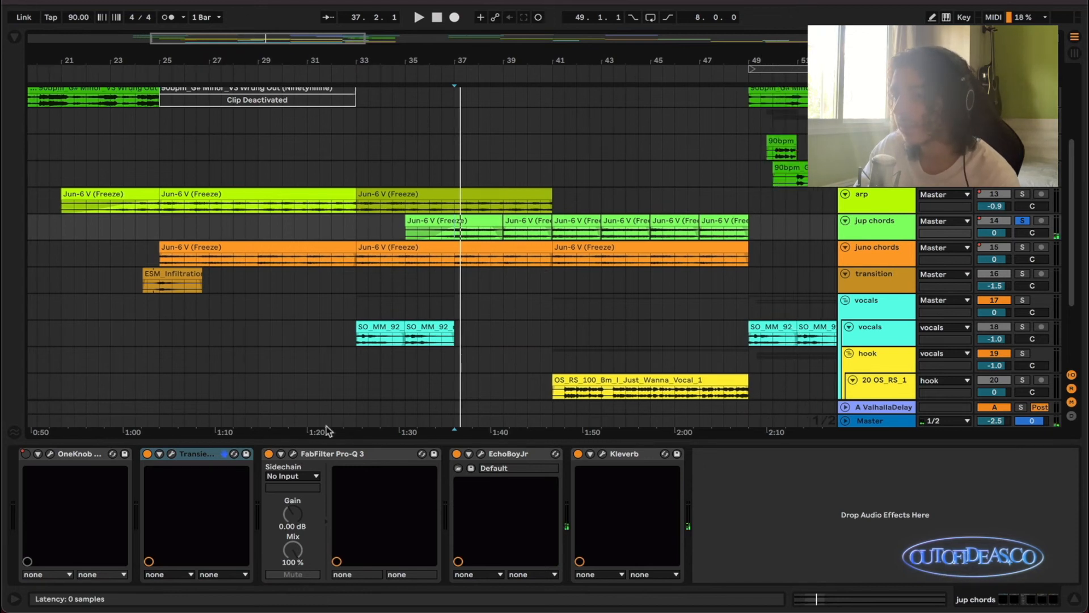
Add a 36 dB/oct low-cut band in the jup chords FabFilter Pro-Q 3, raise its frequency and close the window.
click(293, 454)
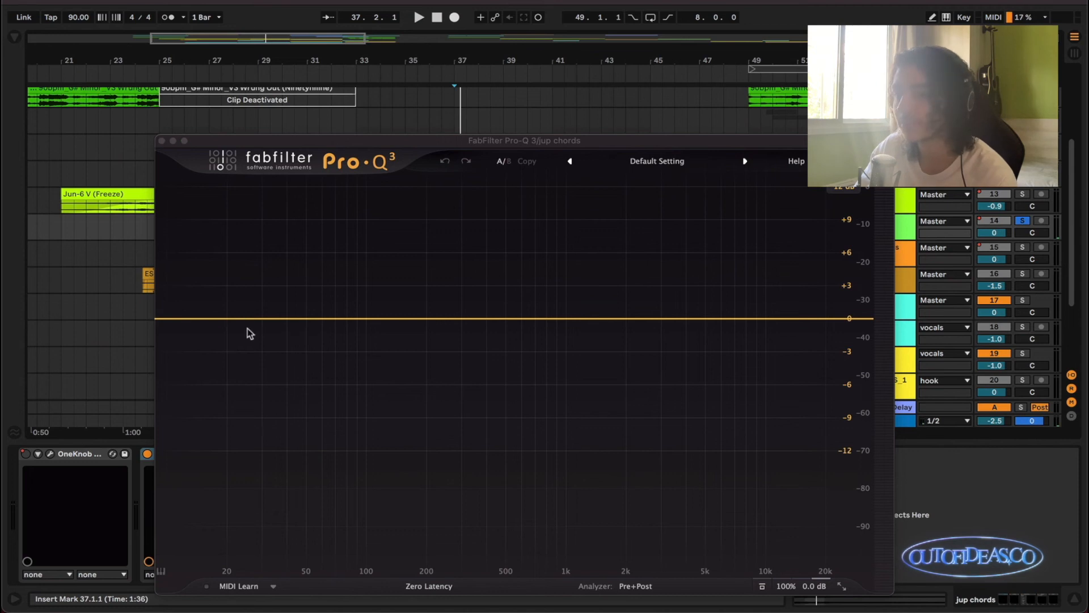
click(182, 318)
click(214, 517)
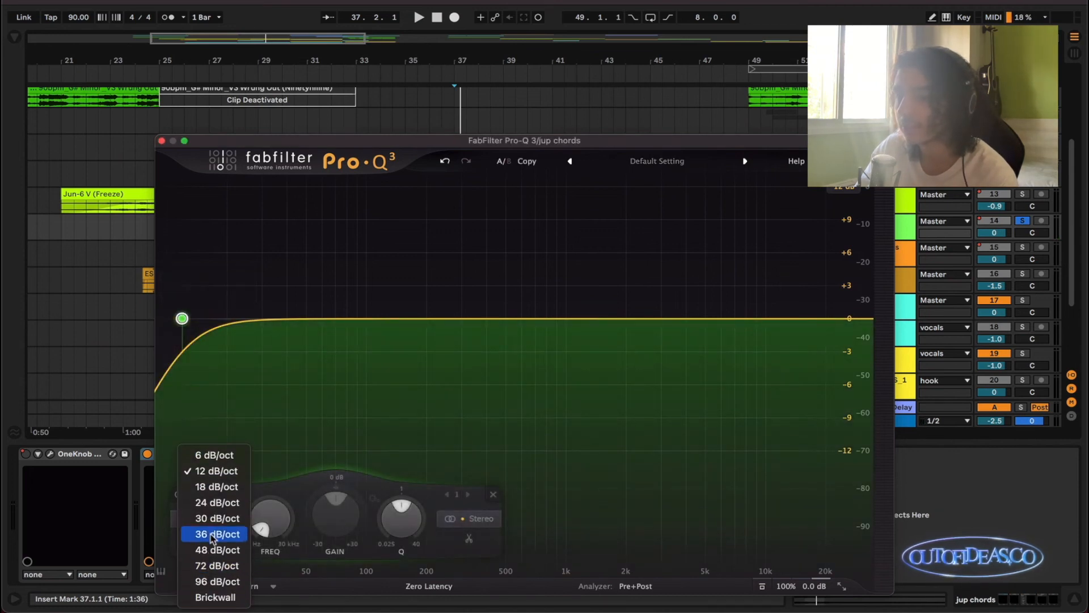
click(217, 530)
drag(265, 519, 287, 467)
click(161, 140)
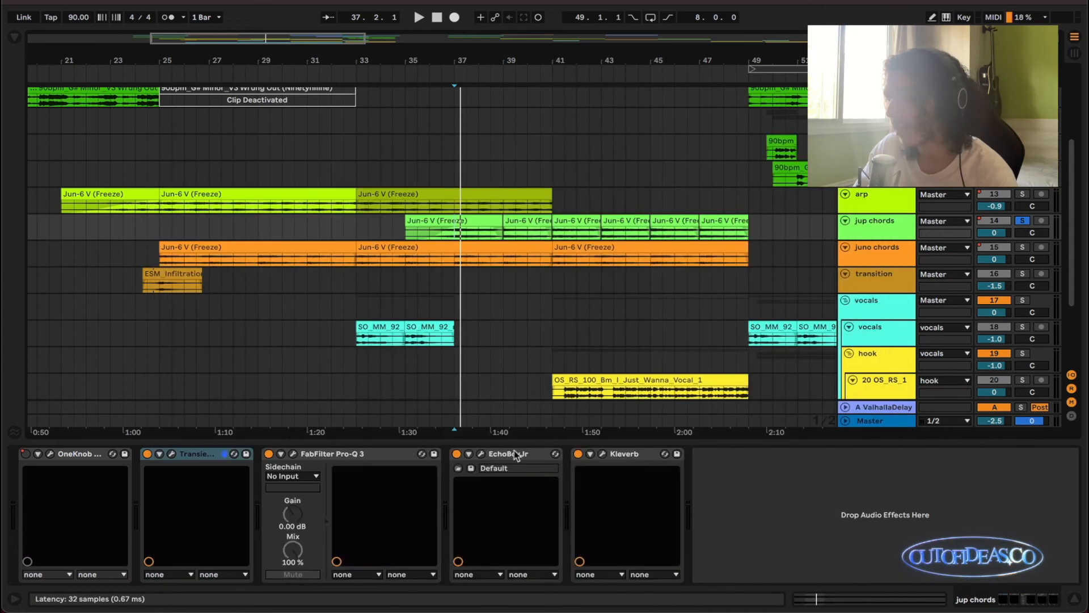
Show the arp track's effects chain and select its opening section from 20.3.1 to 25.1.1.
scroll(566, 349, up, 2)
click(886, 247)
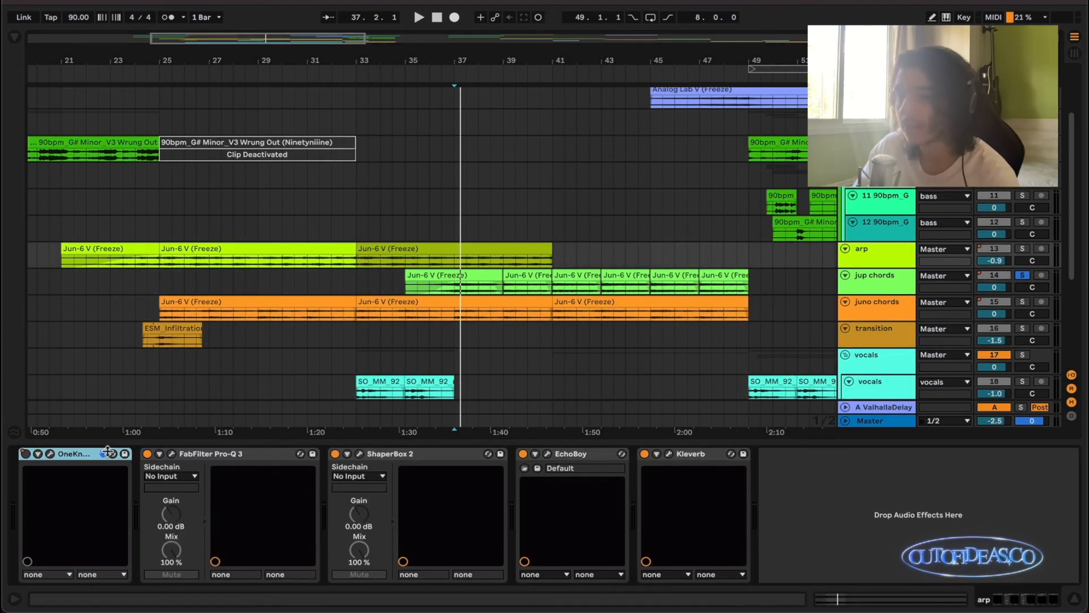
scroll(387, 308, down, 1)
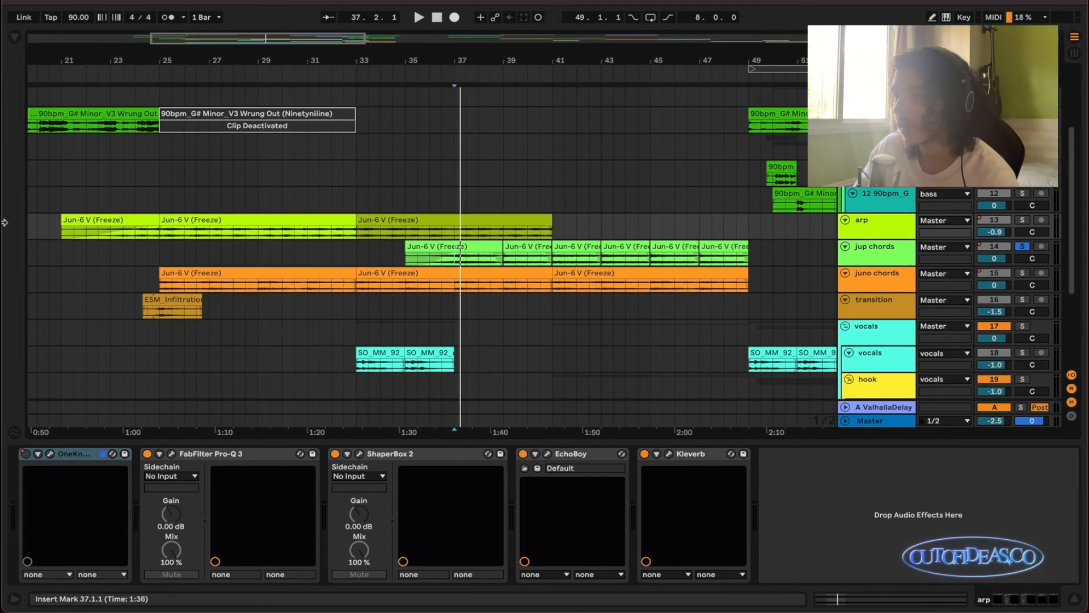
drag(49, 226, 161, 233)
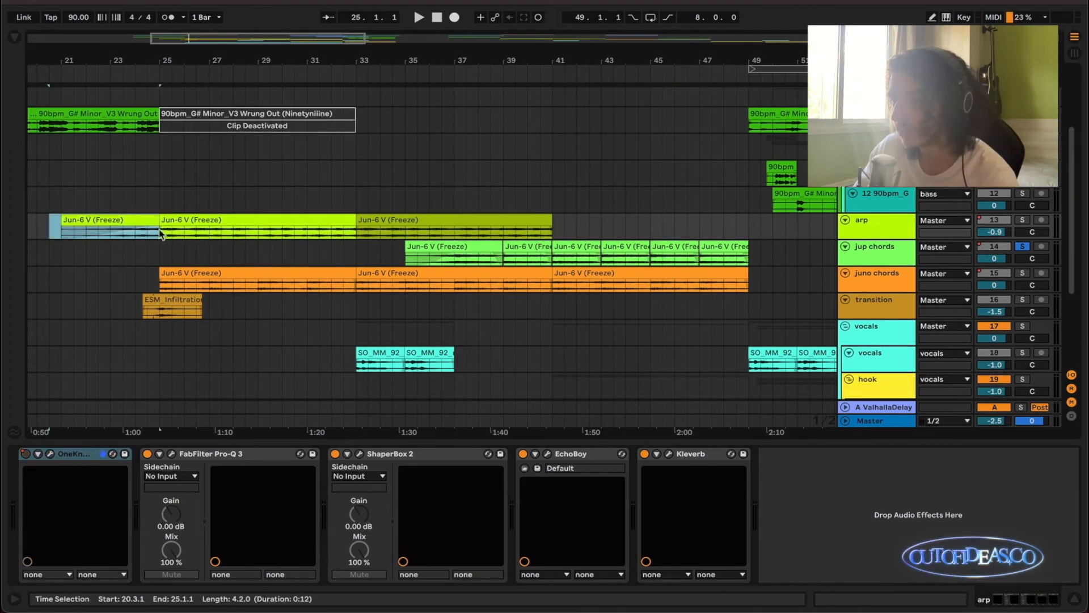
Audition the soloed jup chords from 35.1.1, place the insert marker at 36.1.1 and turn the solo off.
drag(407, 260, 461, 257)
click(410, 261)
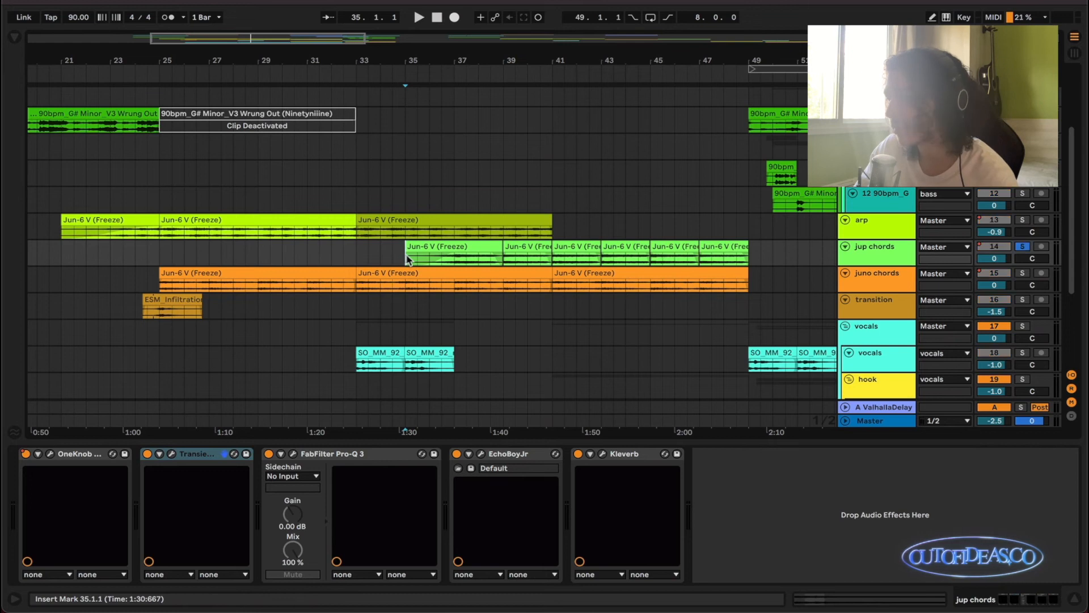
key(space)
click(430, 264)
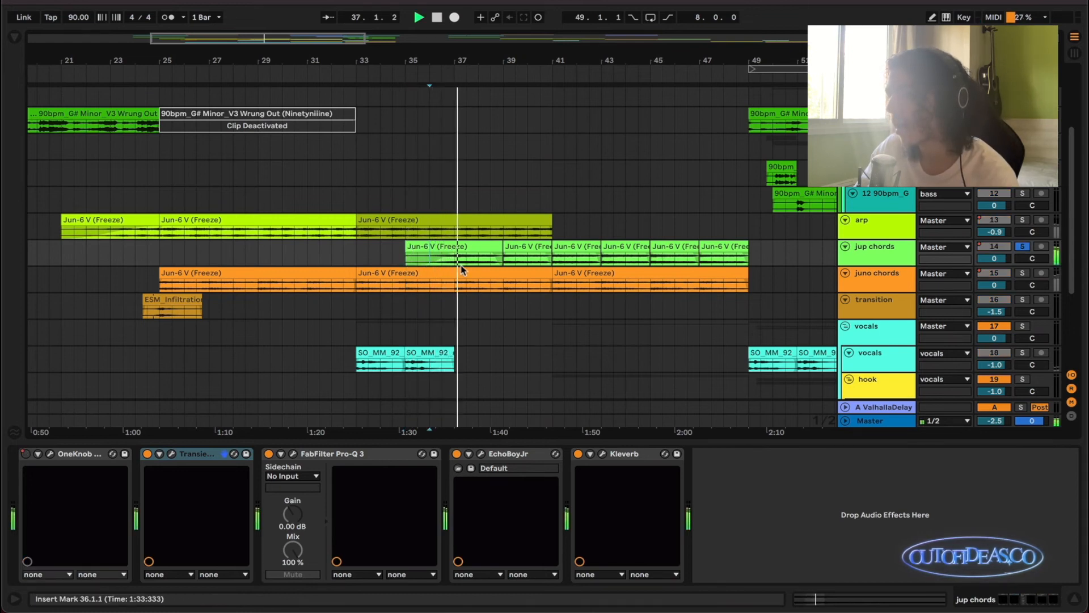
scroll(461, 270, down, 1)
scroll(461, 270, down, 1)
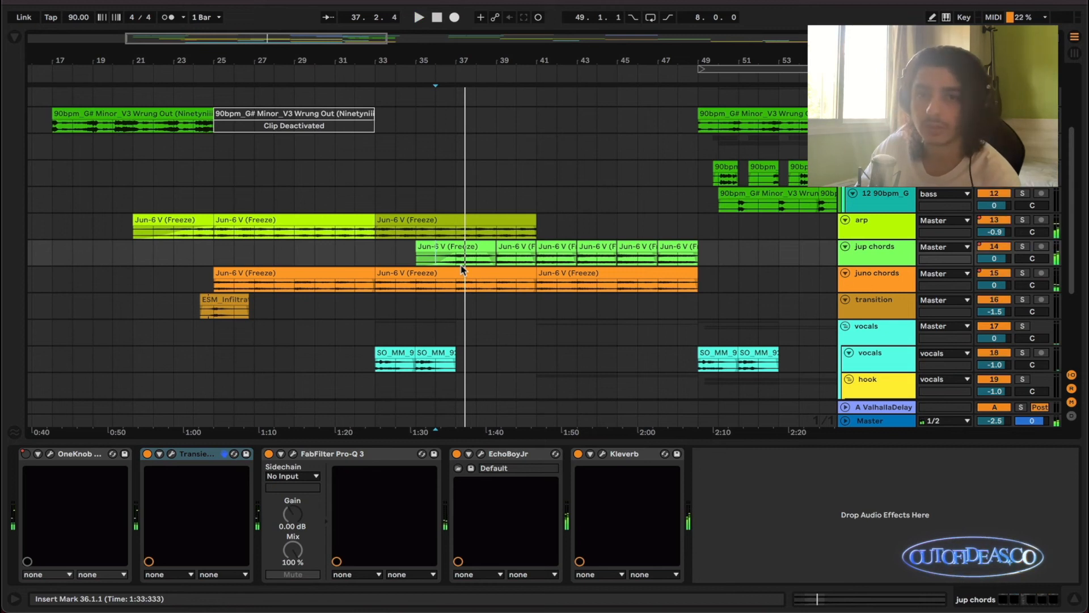
scroll(462, 270, left, 2)
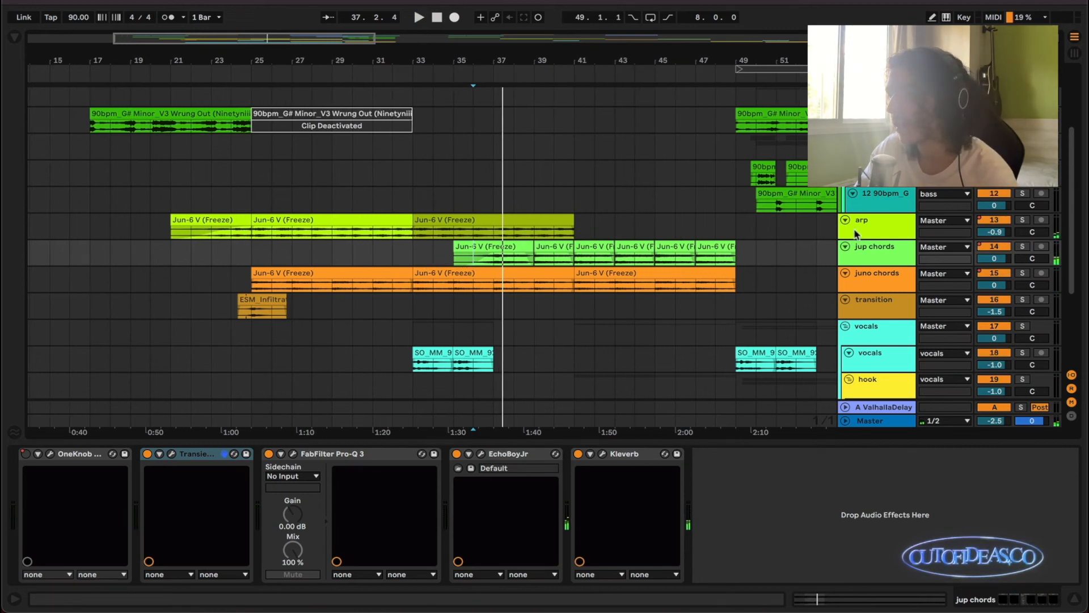
Return to the arp effects chain and select the track's span from 19.1.1 to 25.1.1.
click(856, 234)
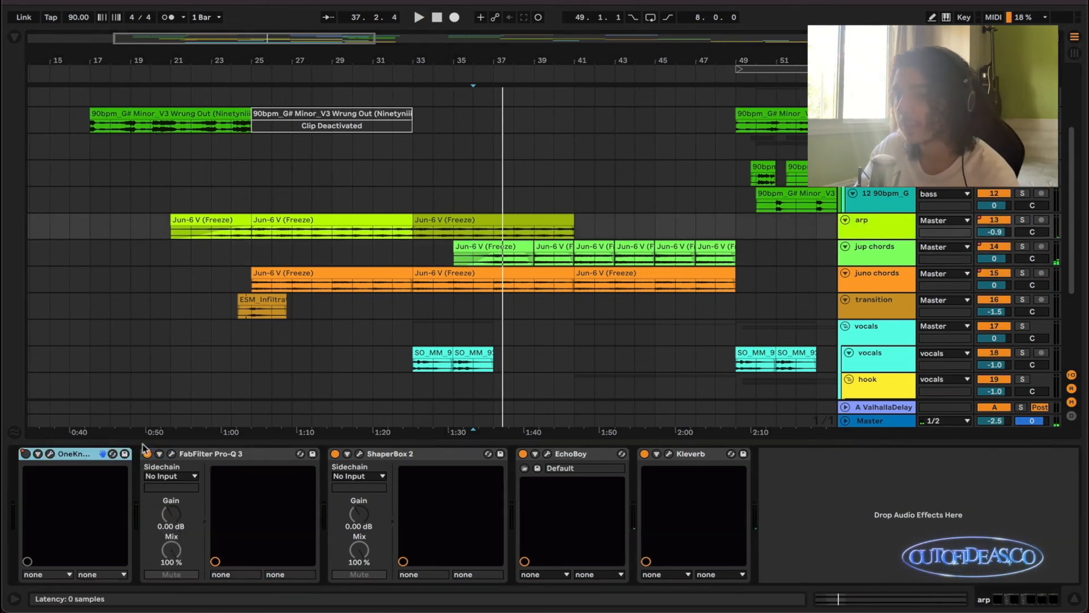
drag(135, 223, 244, 230)
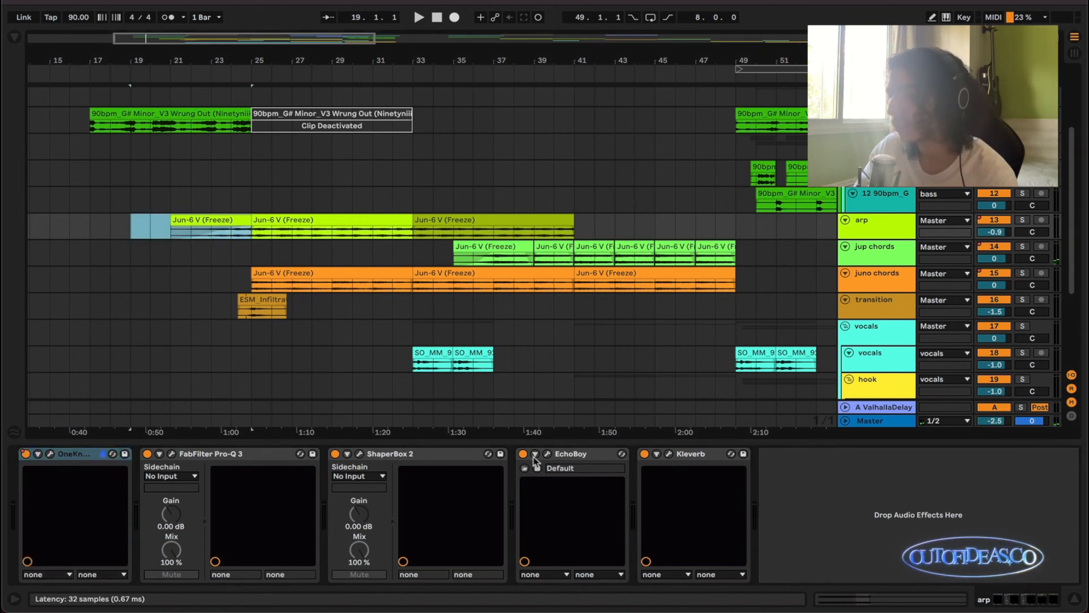
scroll(561, 334, up, 5)
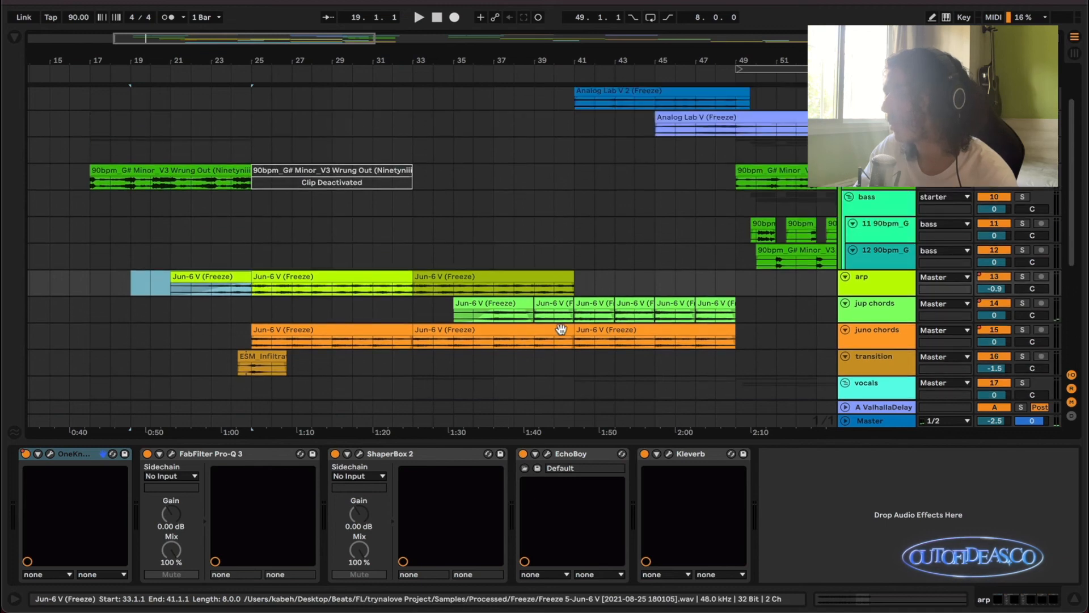
Show the effects chains of the prophet lead track at 41.1.1 and the strings track.
scroll(559, 329, right, 2)
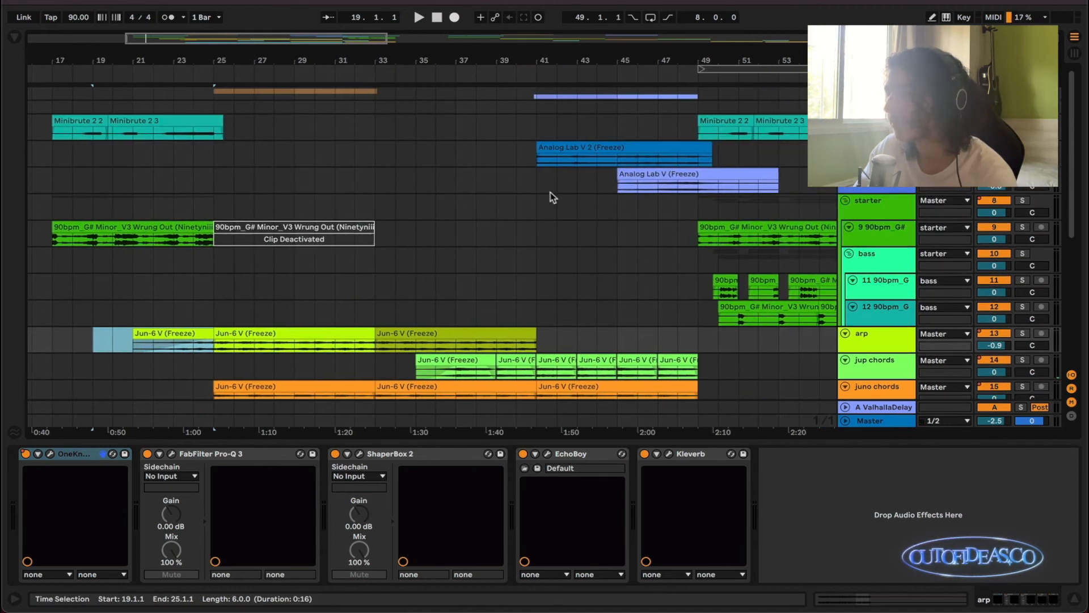
click(539, 154)
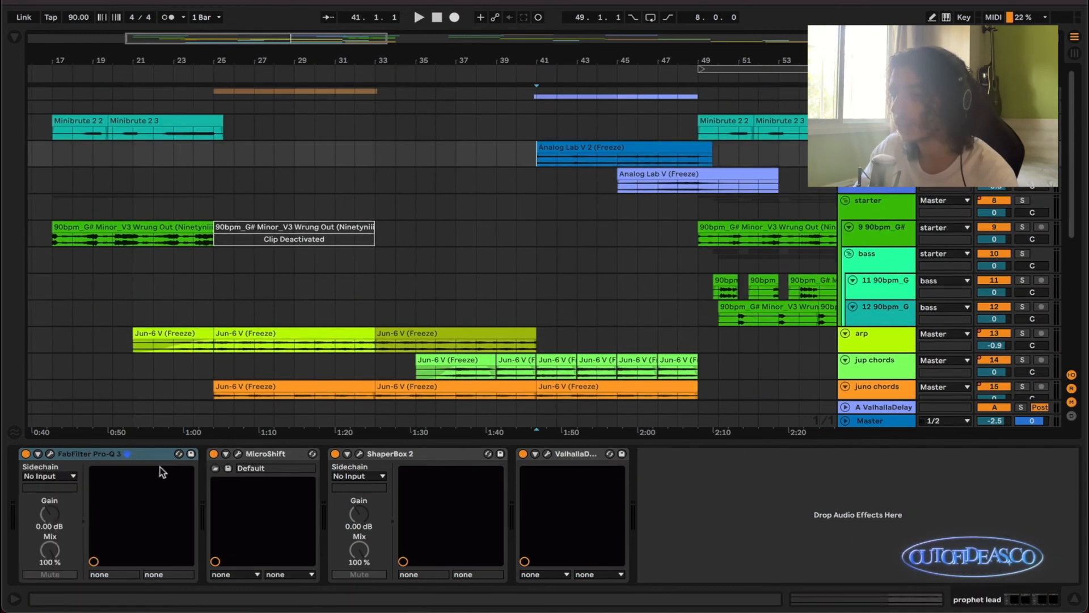
click(889, 190)
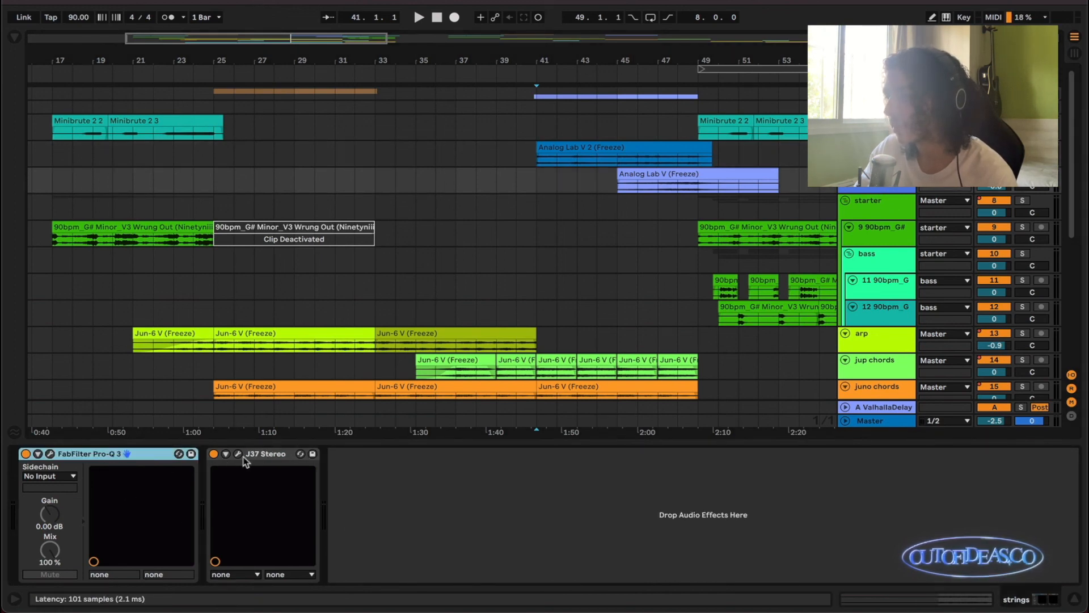
scroll(678, 279, right, 3)
scroll(678, 279, up, 2)
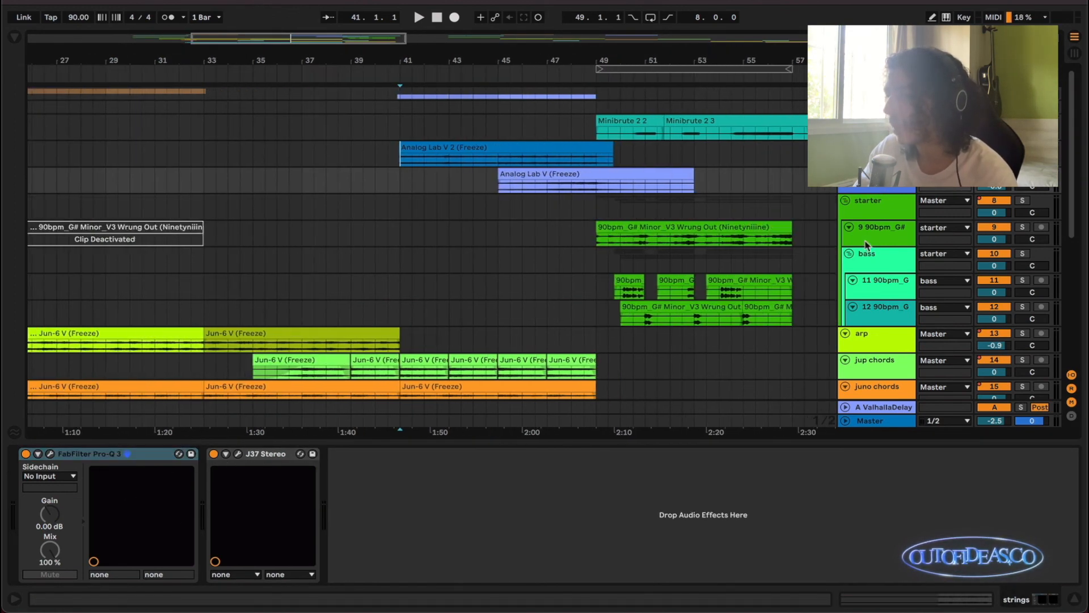
Show the devices of the 9 90bpm_G# track and the effects chain of the bass group inside starter.
click(892, 234)
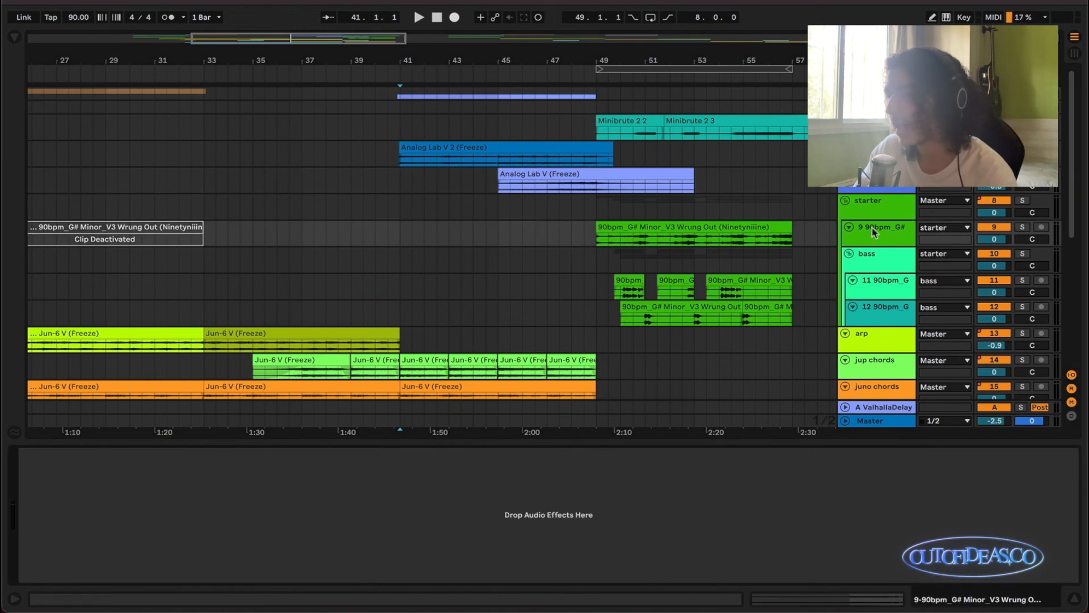
click(883, 257)
scroll(597, 301, right, 2)
scroll(597, 301, up, 3)
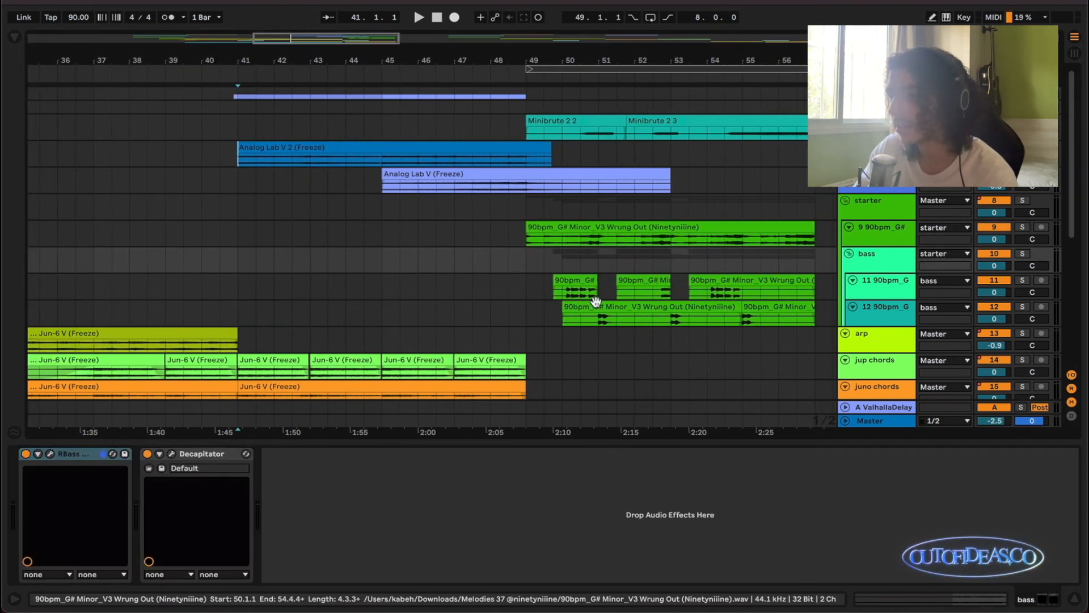
Solo the bass group and audition it from 50.1.1, stopping playback and clearing the solos when finished.
click(564, 295)
click(858, 269)
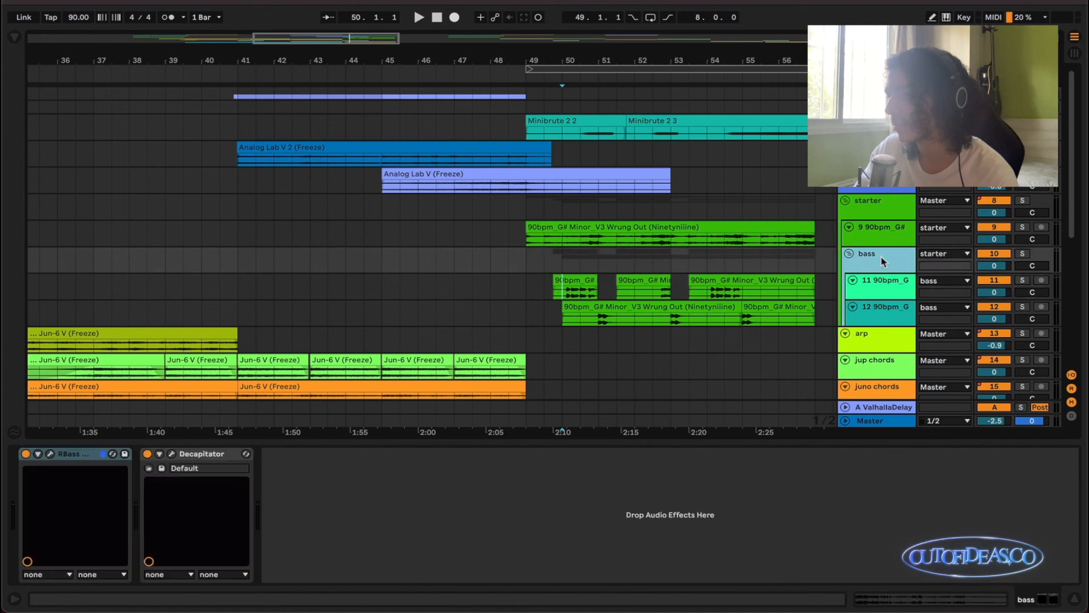
key(space)
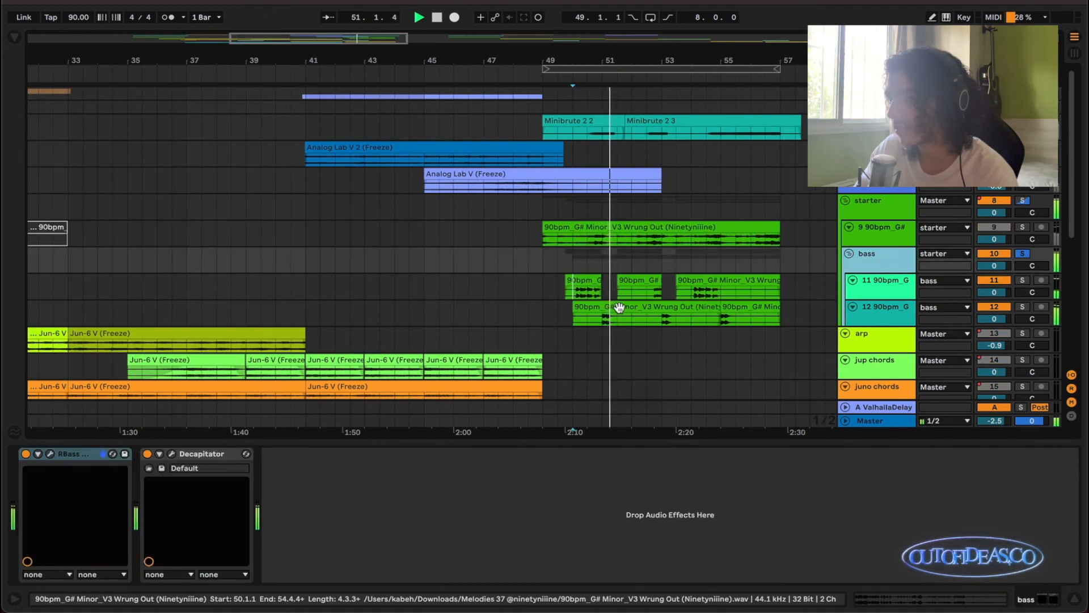
key(space)
scroll(585, 343, down, 2)
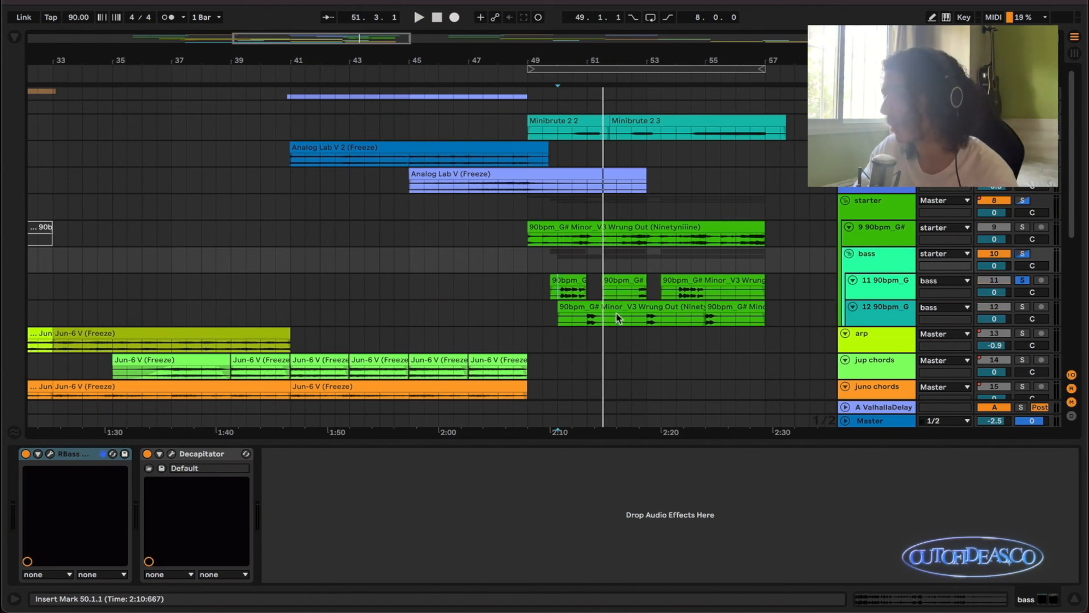
scroll(624, 307, down, 1)
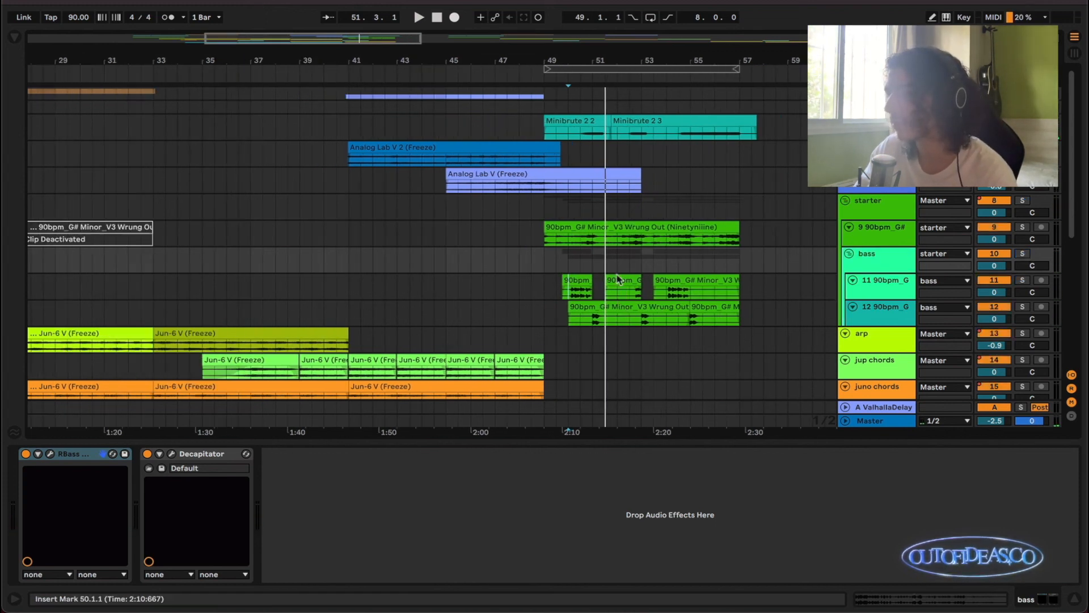
Show the effects chain on the Minibrute 2 track.
scroll(621, 213, up, 1)
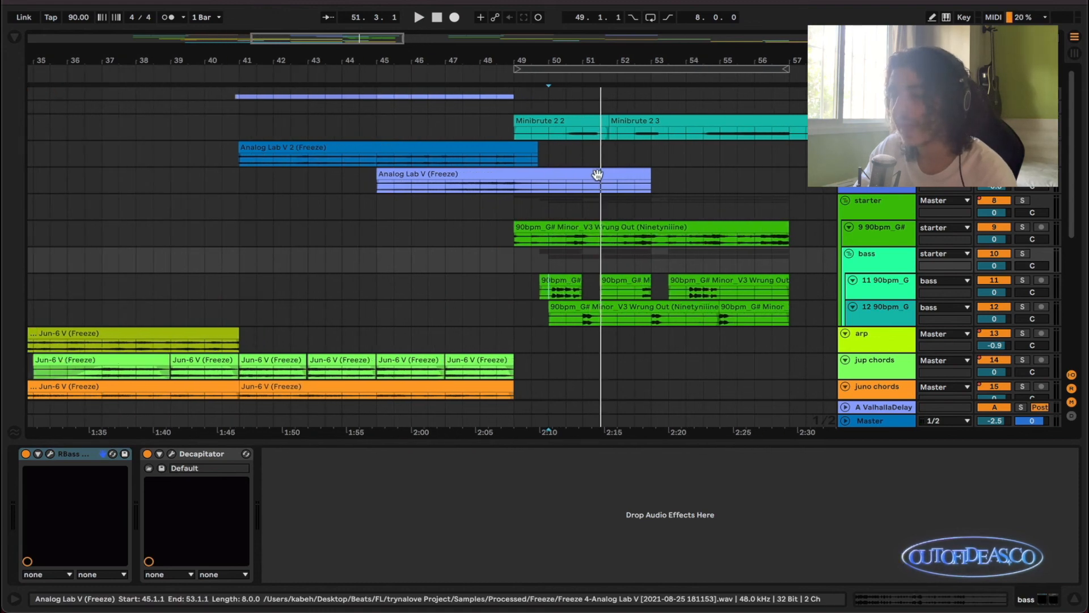
scroll(596, 173, left, 3)
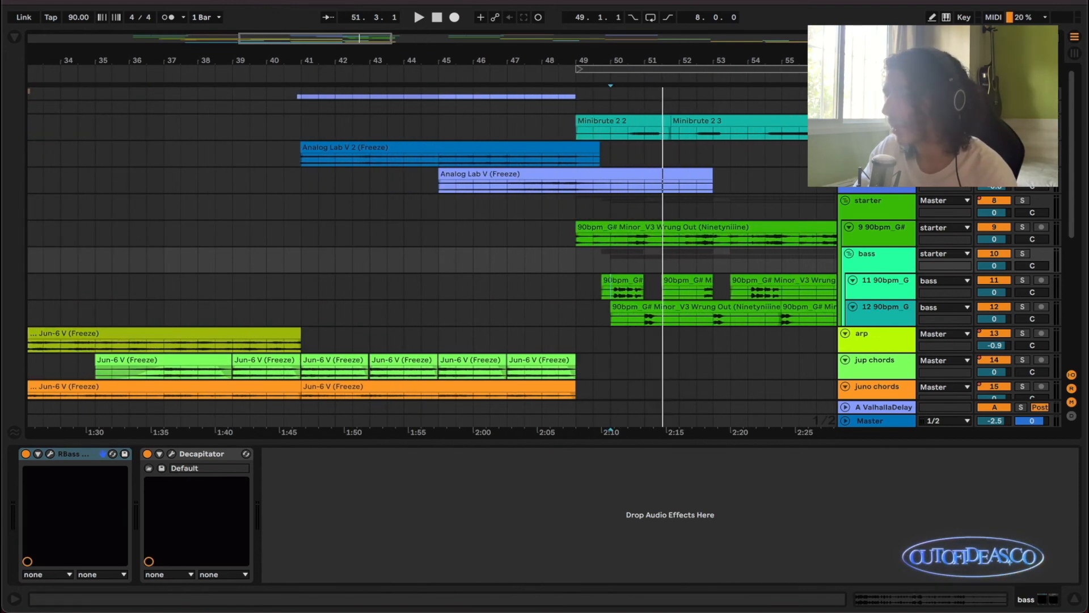
double_click(876, 121)
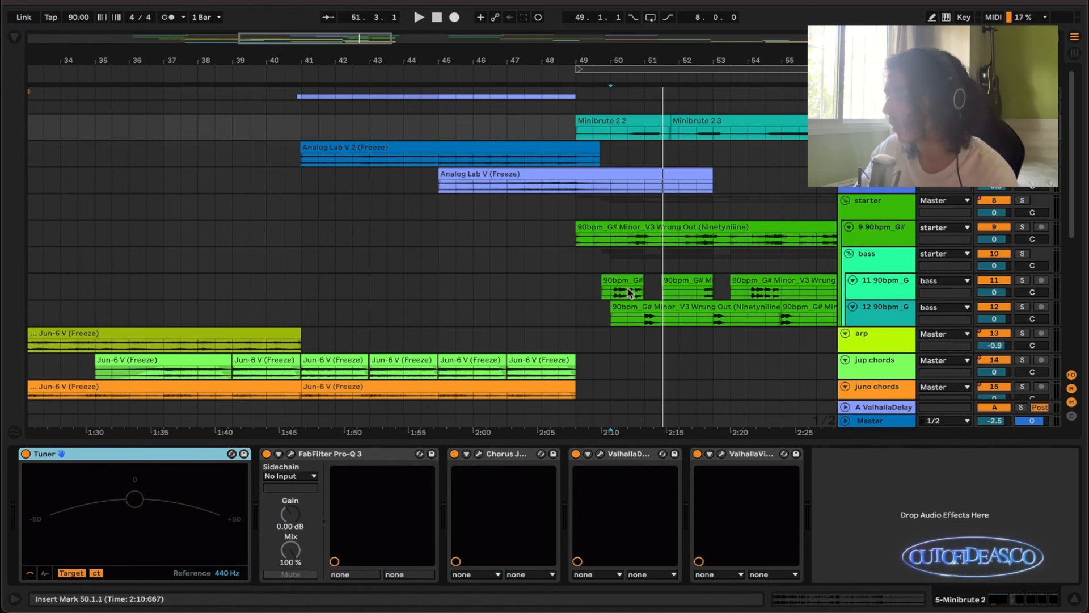
Look over the whole arrangement down to the hook and bass tracks and collapse the device view.
scroll(628, 293, down, 3)
scroll(635, 298, down, 5)
scroll(676, 314, down, 2)
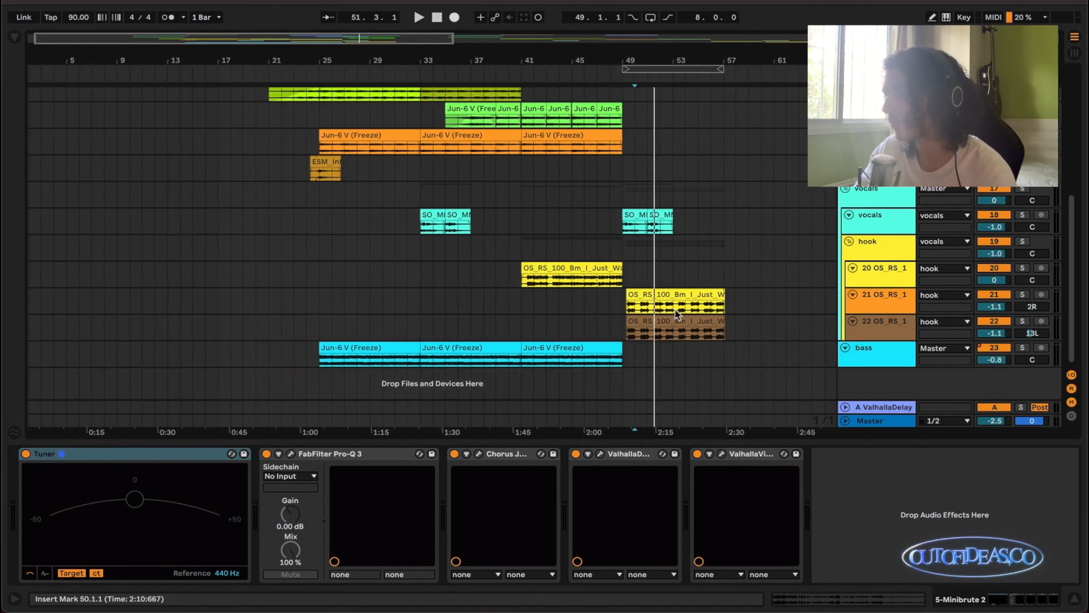
scroll(678, 316, up, 5)
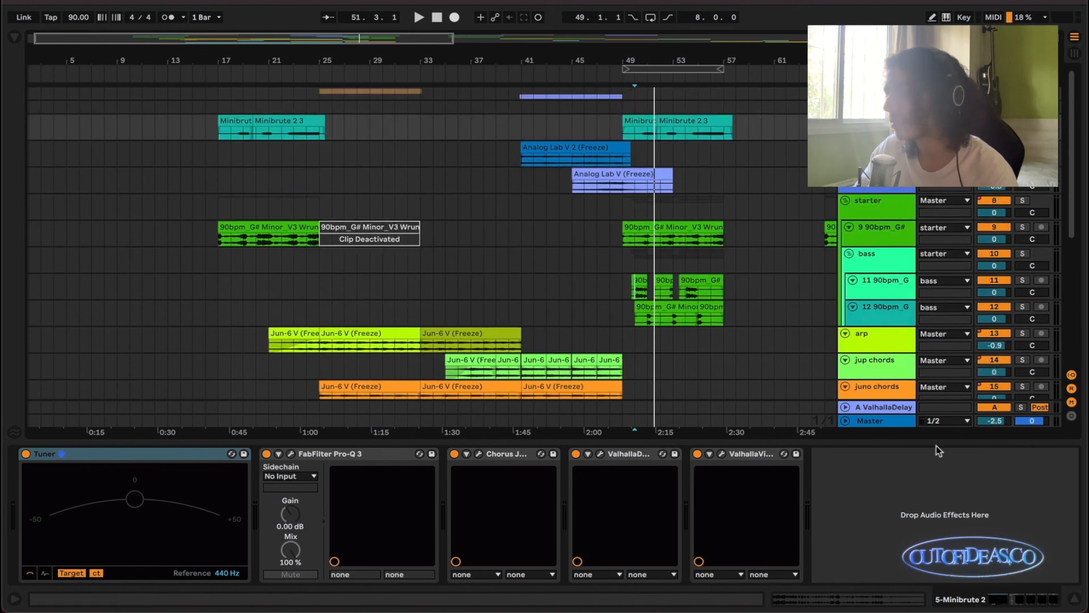
drag(935, 442, 911, 577)
Select the span from 49.1.1 to 57.1.1 across the starter sample and bass tracks.
scroll(619, 410, down, 3)
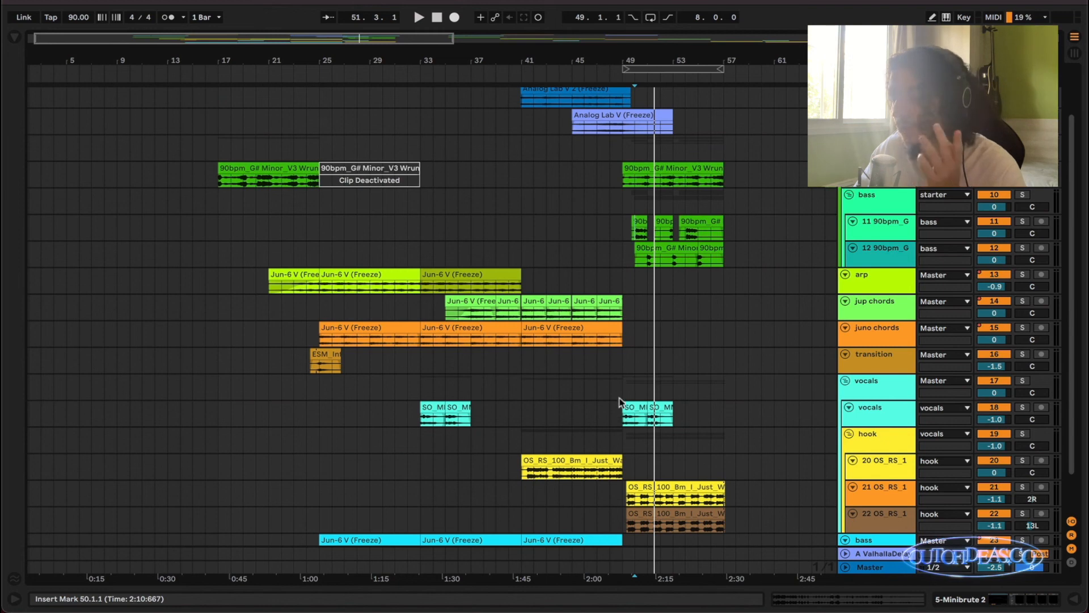
scroll(654, 342, up, 2)
drag(763, 266, 620, 173)
scroll(610, 243, left, 2)
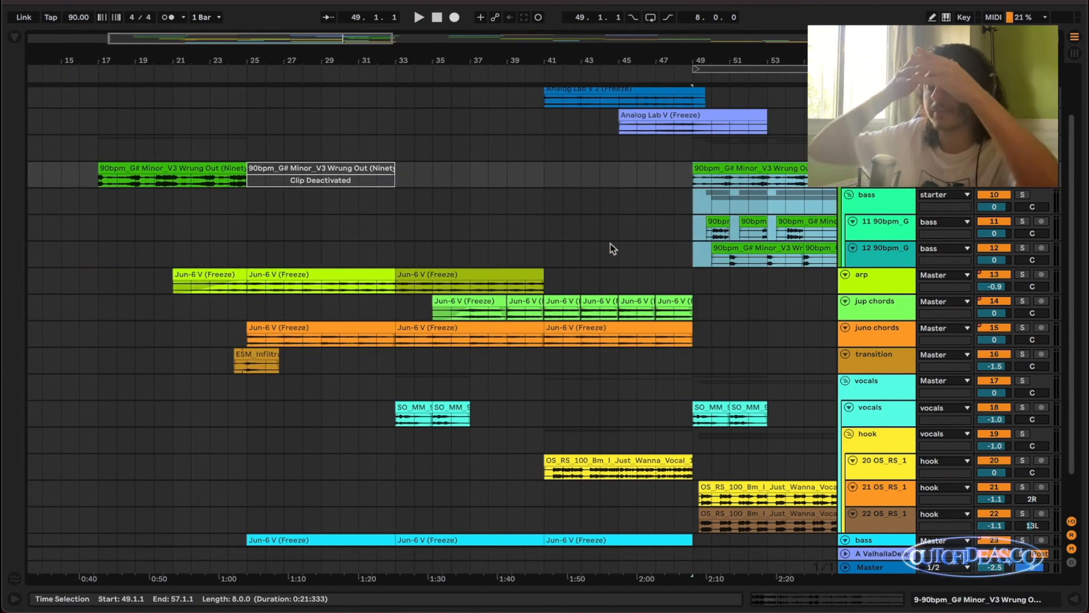